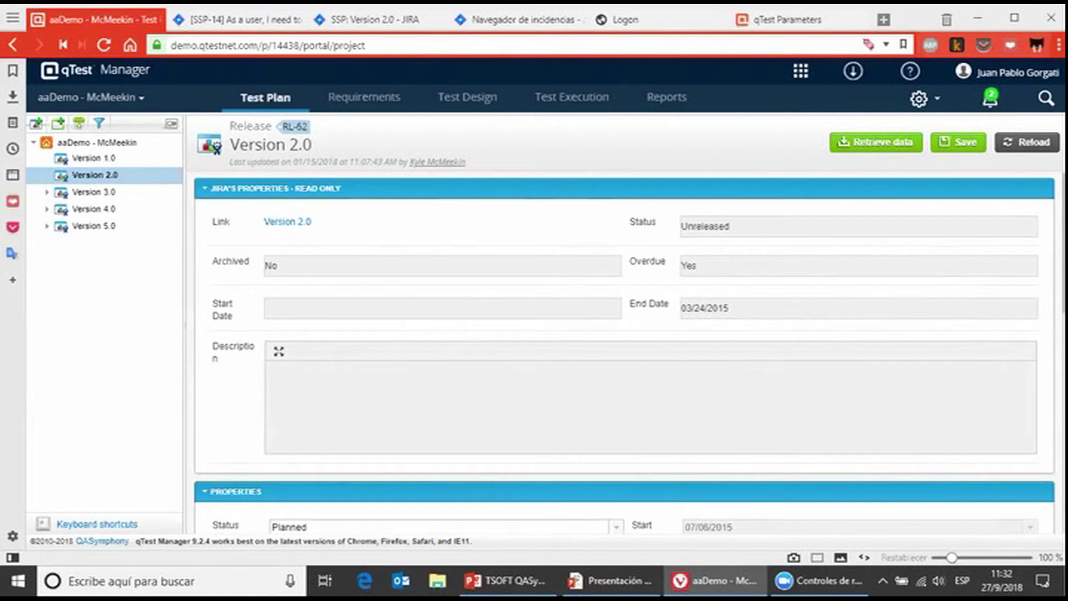
- View the available projects and open the JIRA Product connection's configuration from the integration settings
{"action": "left_click", "coordinate": [125, 97]}
{"action": "left_click", "coordinate": [108, 98]}
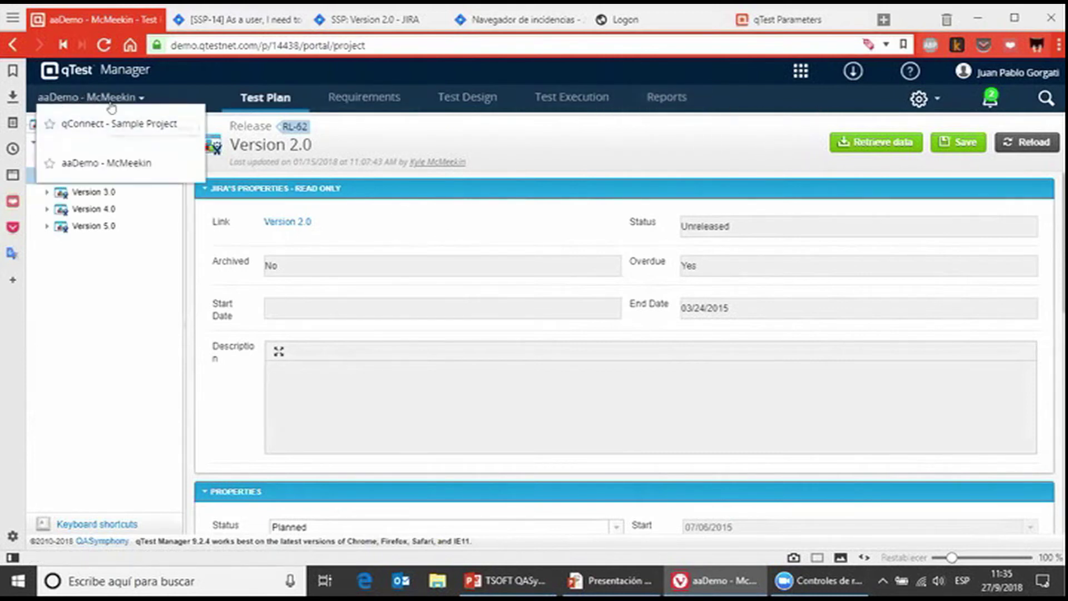
{"action": "left_click", "coordinate": [915, 100]}
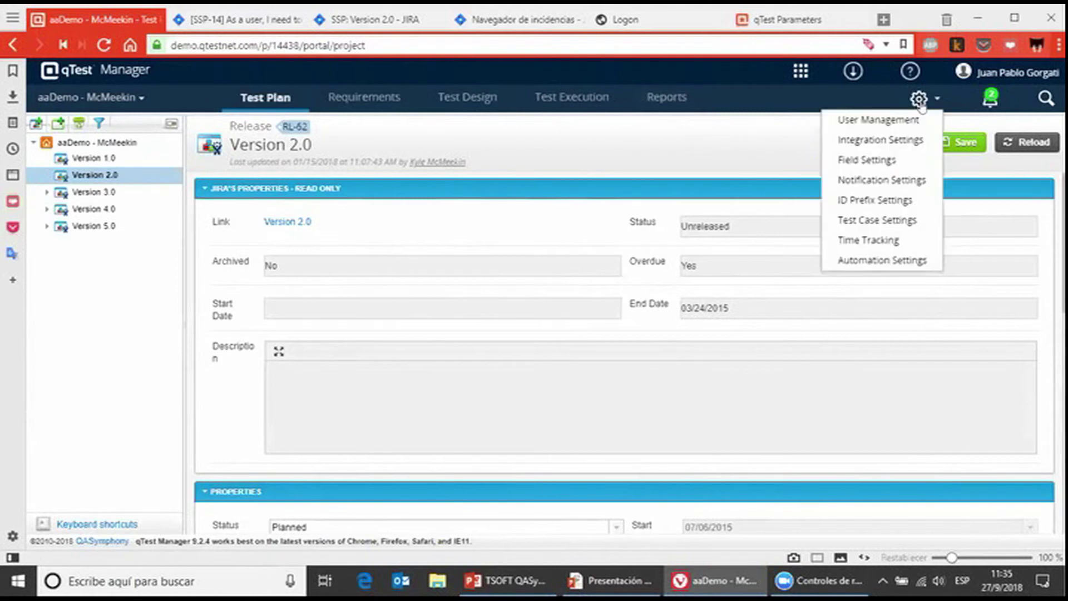
{"action": "left_click", "coordinate": [895, 141]}
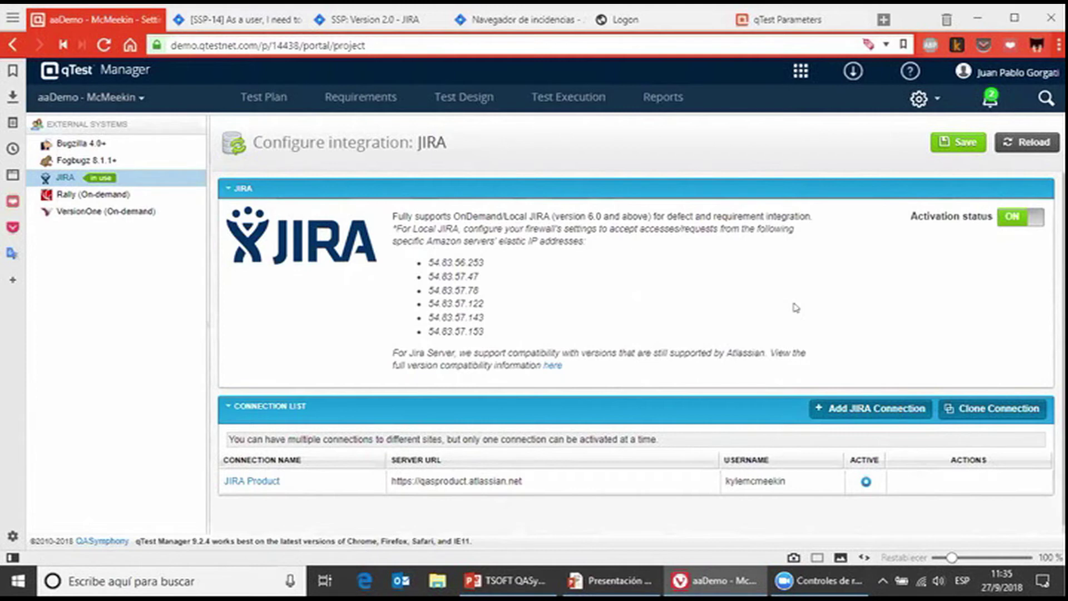
{"action": "scroll", "coordinate": [670, 192], "scroll_direction": "down", "scroll_amount": 1}
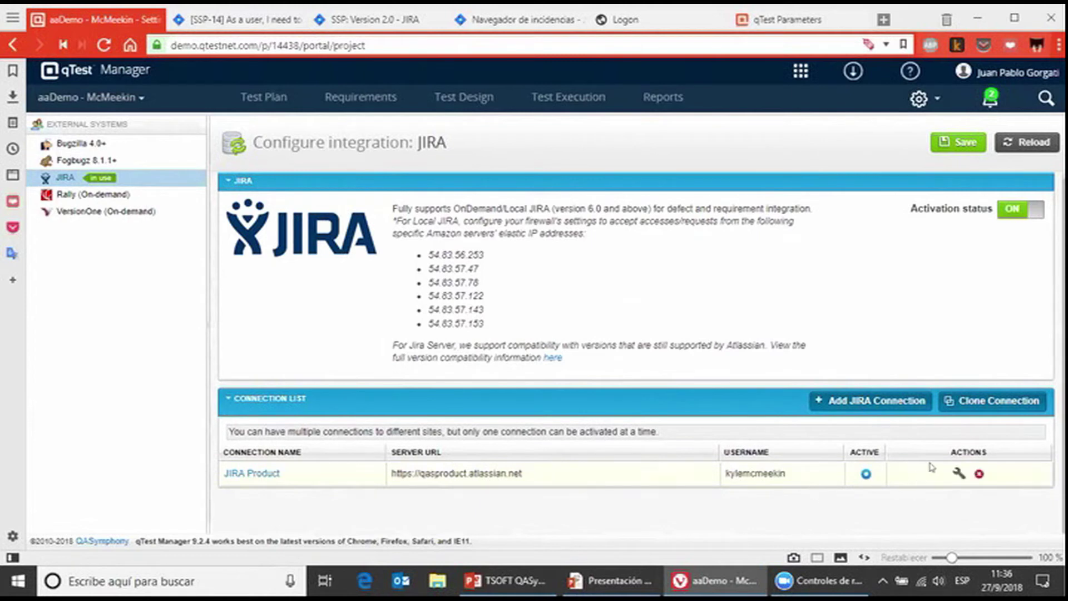
{"action": "left_click", "coordinate": [957, 470]}
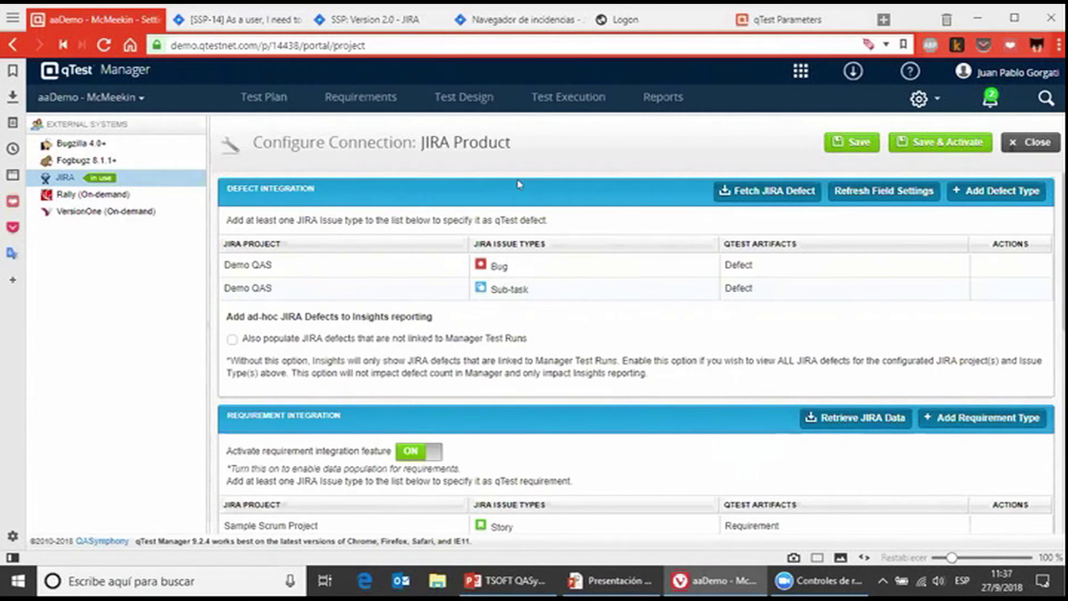
- Examine the defect, requirement and release integration mappings of the JIRA Product connection
{"action": "scroll", "coordinate": [420, 279], "scroll_direction": "down", "scroll_amount": 4}
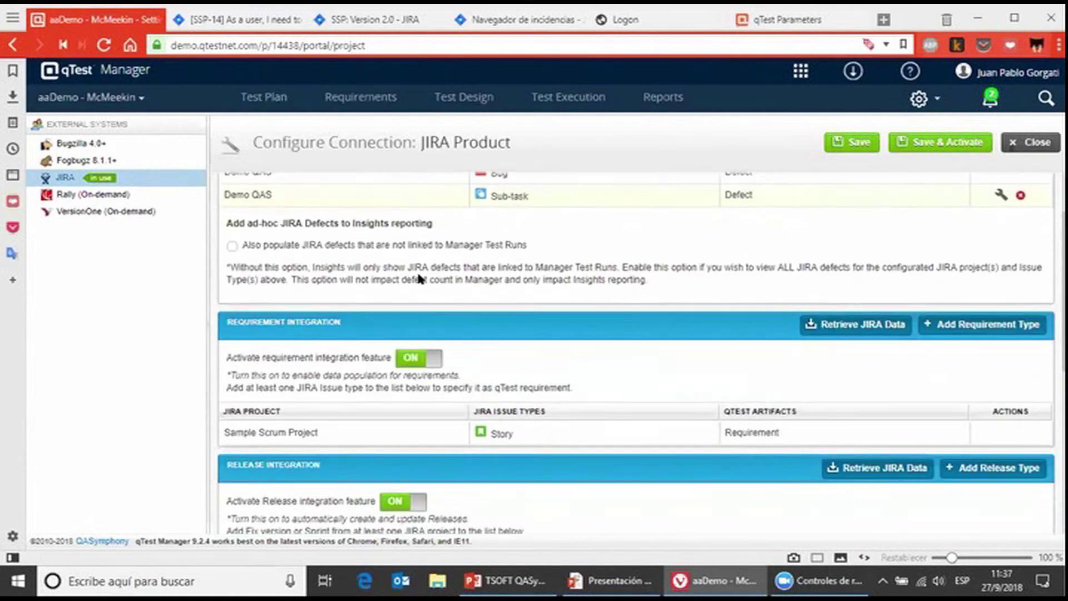
{"action": "scroll", "coordinate": [337, 386], "scroll_direction": "up", "scroll_amount": 1}
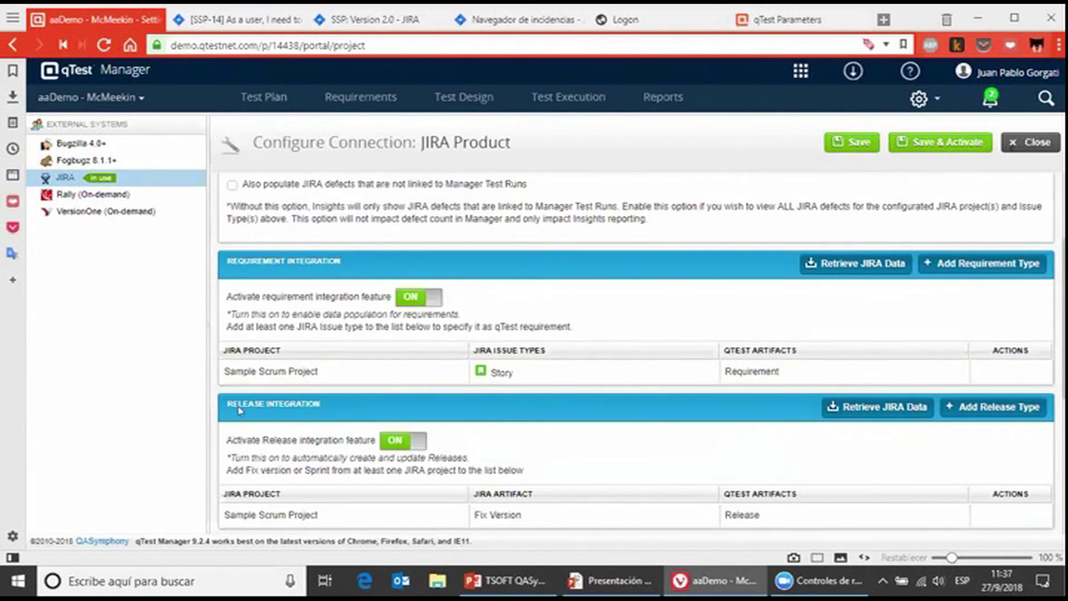
{"action": "scroll", "coordinate": [252, 342], "scroll_direction": "up", "scroll_amount": 1}
{"action": "scroll", "coordinate": [252, 342], "scroll_direction": "up", "scroll_amount": 1}
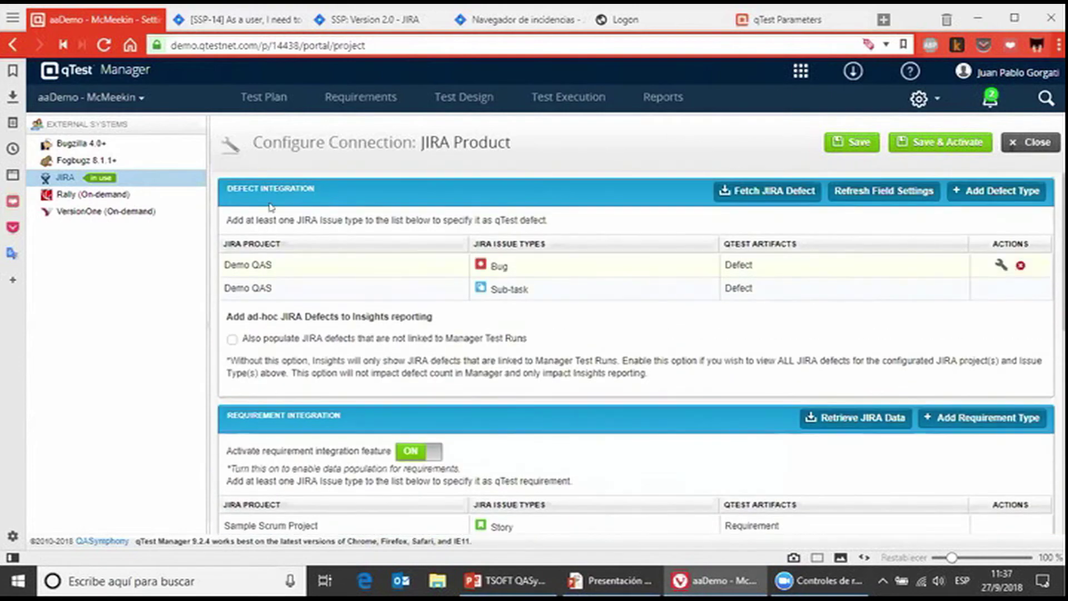
{"action": "scroll", "coordinate": [351, 290], "scroll_direction": "down", "scroll_amount": 3}
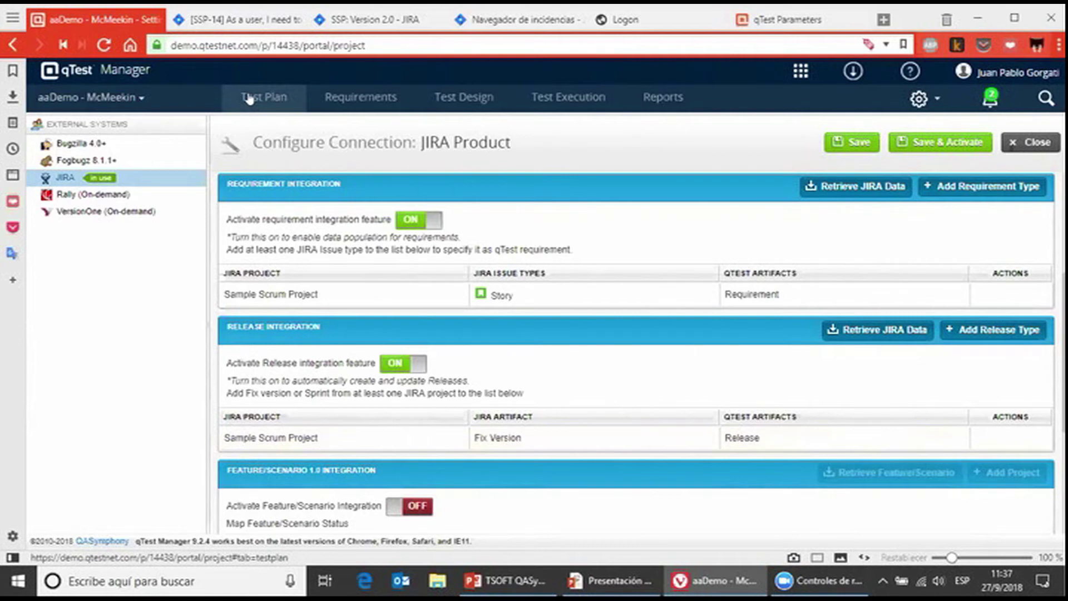
{"action": "scroll", "coordinate": [323, 334], "scroll_direction": "up", "scroll_amount": 2}
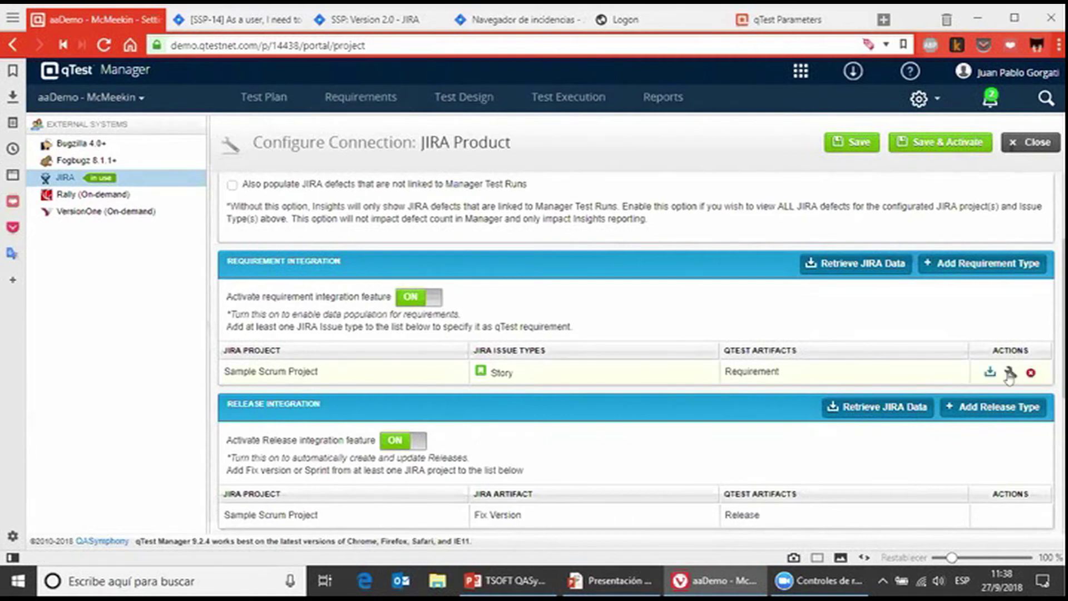
- Open the data retrieval settings of the Story requirement mapping and view the specific filters available
{"action": "left_click", "coordinate": [1010, 371]}
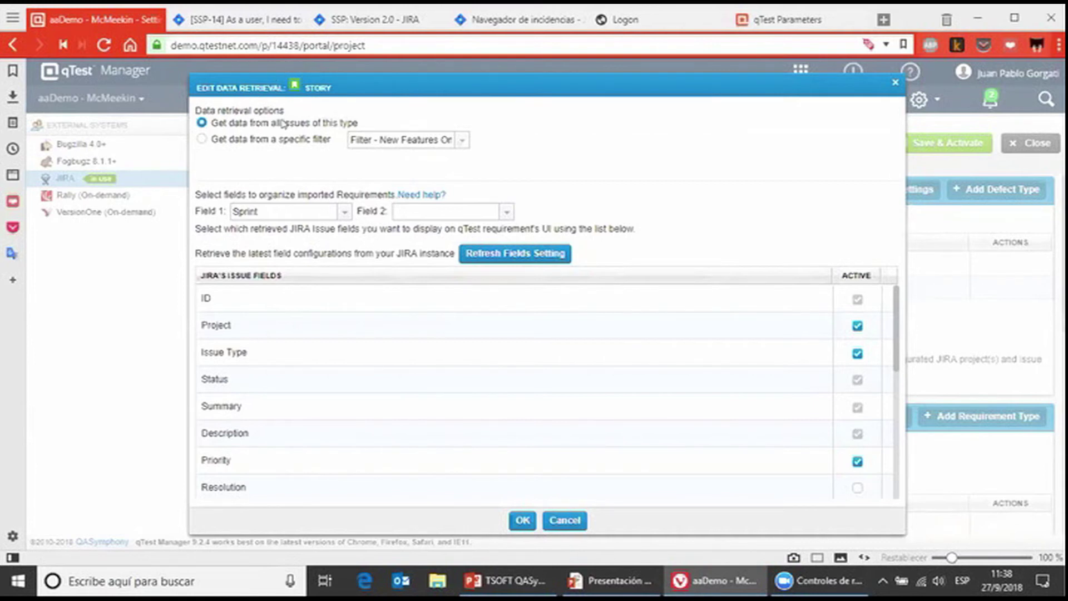
{"action": "left_click", "coordinate": [459, 141]}
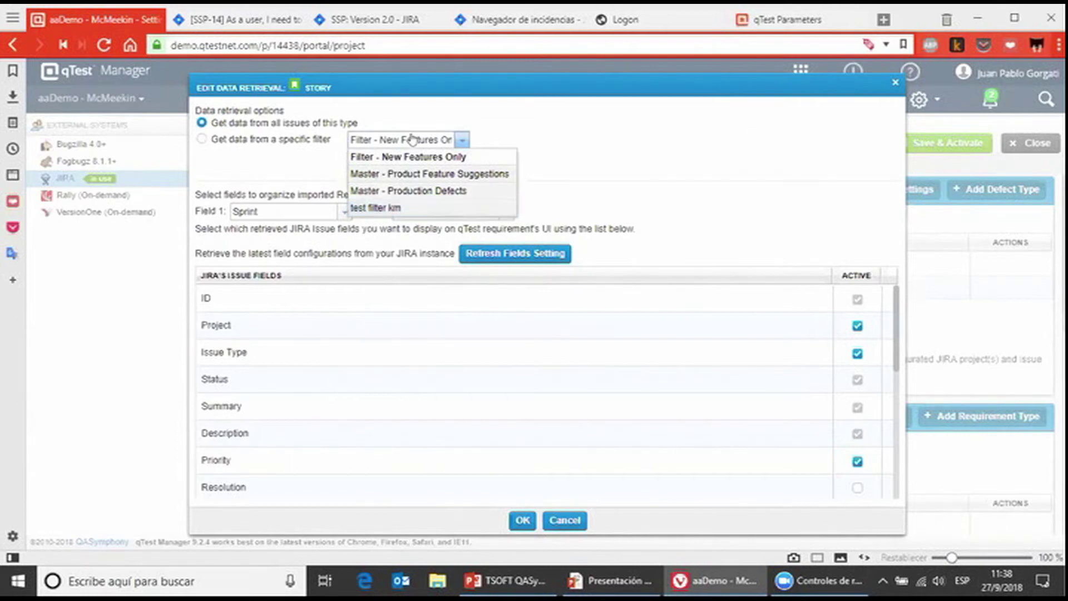
{"action": "left_click", "coordinate": [493, 139]}
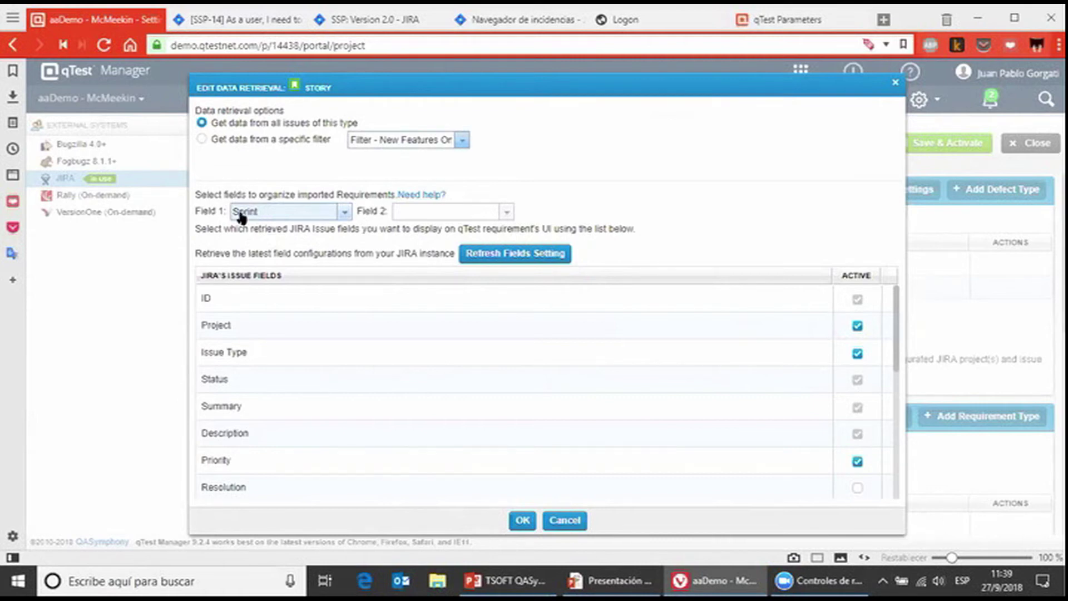
- Look through the options for Field 1, which organizes the imported requirements
{"action": "left_click", "coordinate": [343, 217]}
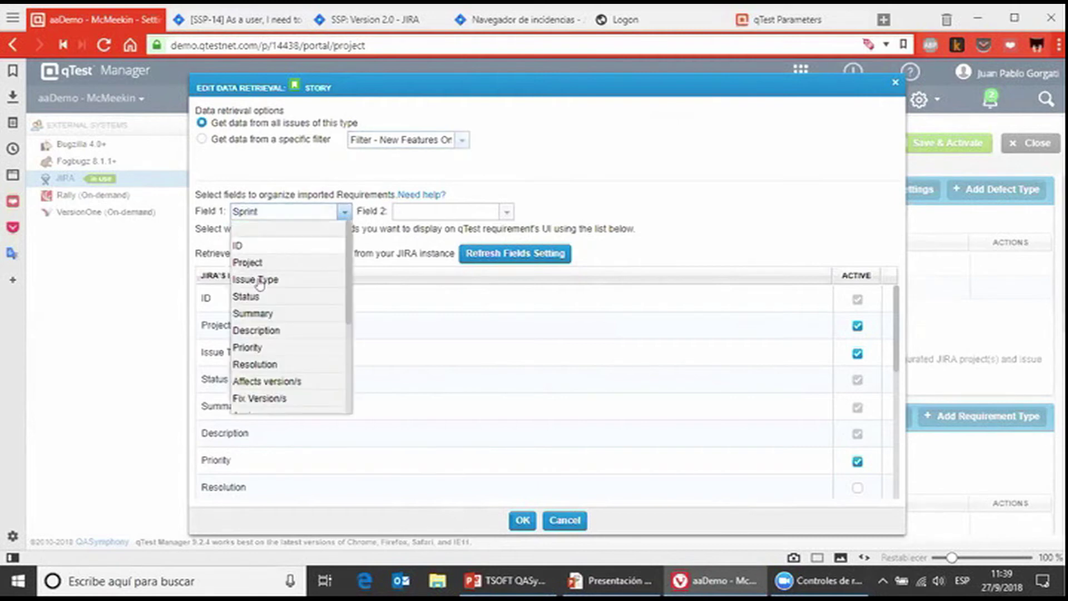
{"action": "scroll", "coordinate": [272, 334], "scroll_direction": "down", "scroll_amount": 3}
{"action": "scroll", "coordinate": [270, 332], "scroll_direction": "up", "scroll_amount": 2}
{"action": "scroll", "coordinate": [270, 332], "scroll_direction": "up", "scroll_amount": 2}
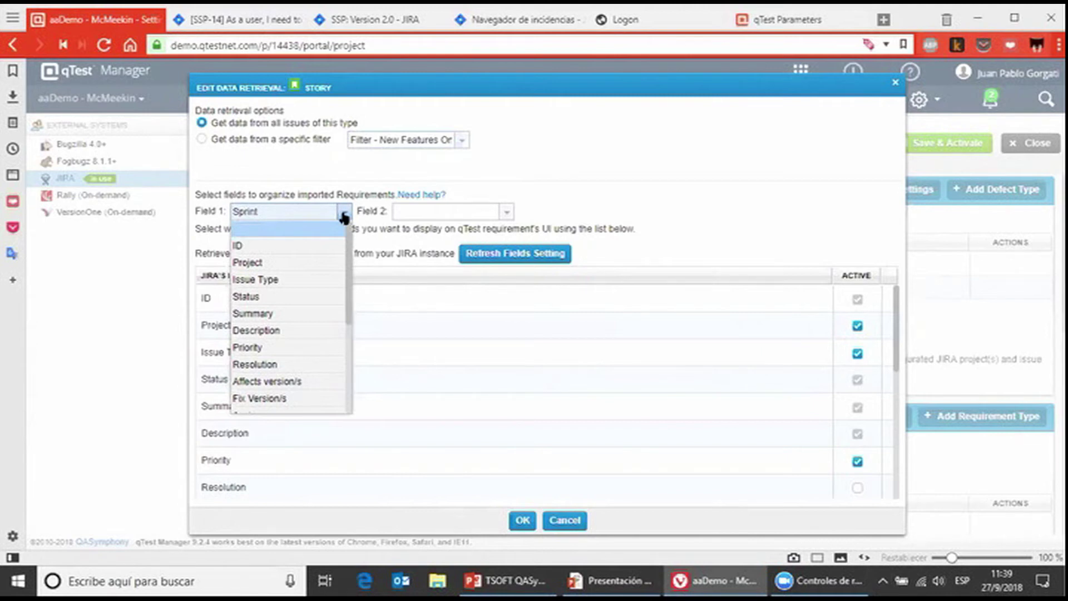
{"action": "scroll", "coordinate": [280, 262], "scroll_direction": "down", "scroll_amount": 3}
{"action": "scroll", "coordinate": [281, 262], "scroll_direction": "up", "scroll_amount": 3}
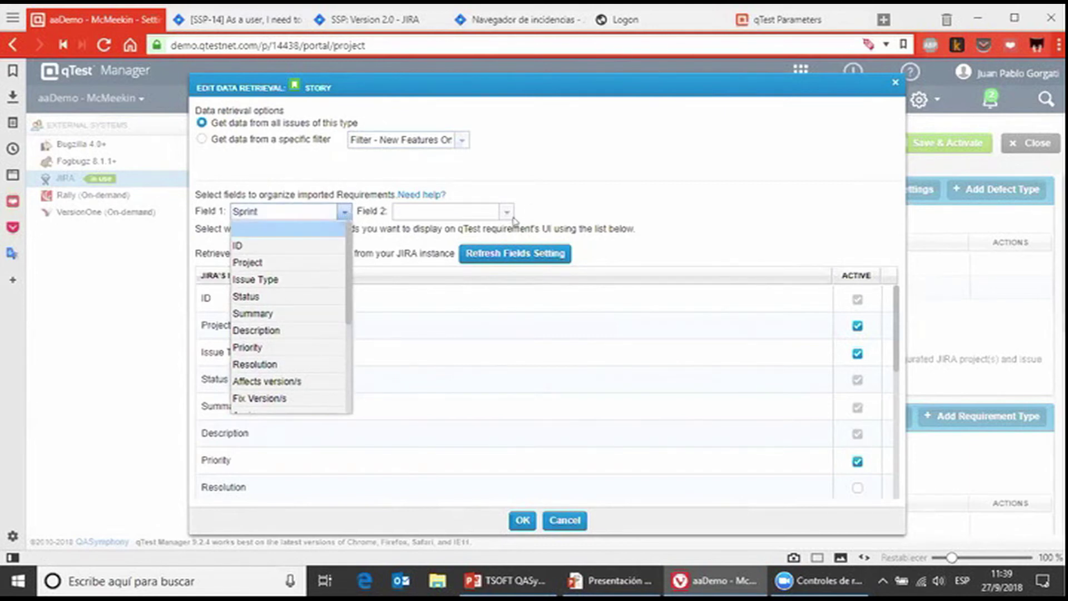
{"action": "left_click", "coordinate": [343, 211]}
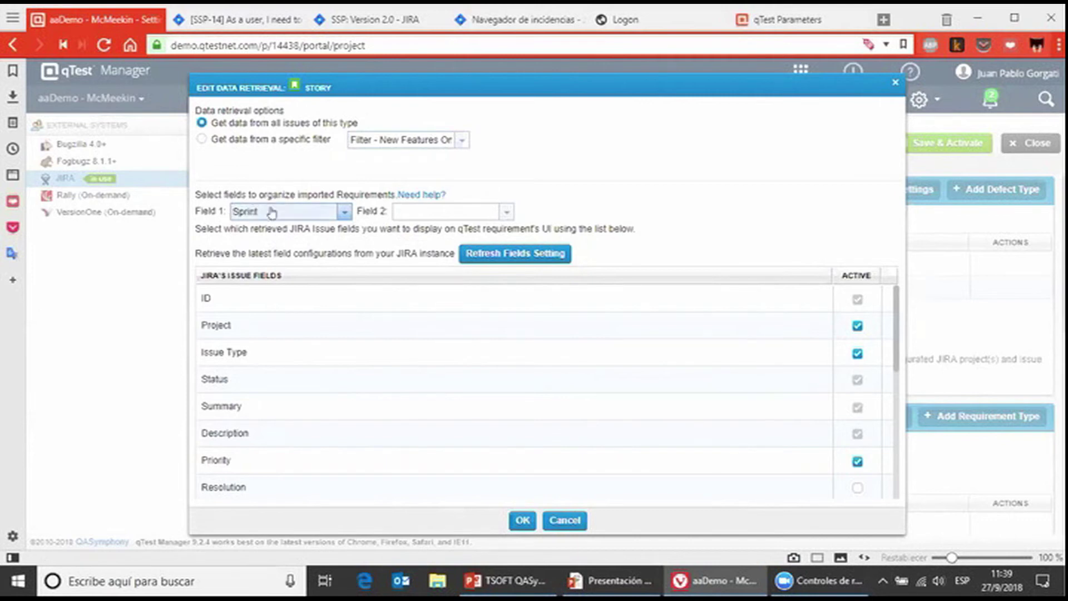
- Look through the options for Field 2 in the Story data retrieval settings
{"action": "left_click", "coordinate": [505, 211]}
{"action": "scroll", "coordinate": [431, 324], "scroll_direction": "down", "scroll_amount": 3}
{"action": "scroll", "coordinate": [432, 312], "scroll_direction": "up", "scroll_amount": 3}
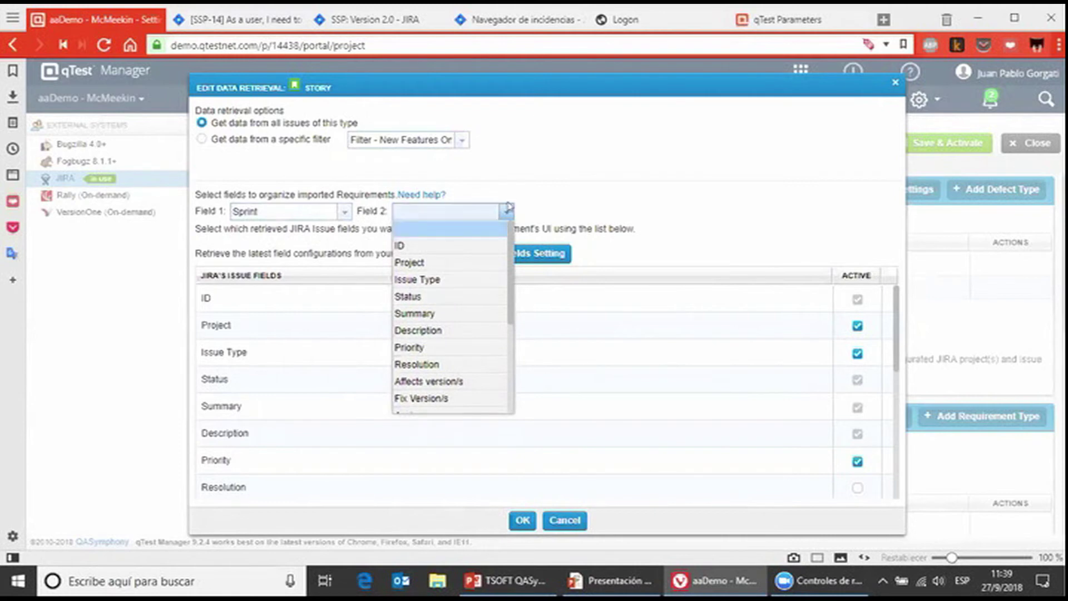
{"action": "left_click", "coordinate": [533, 209]}
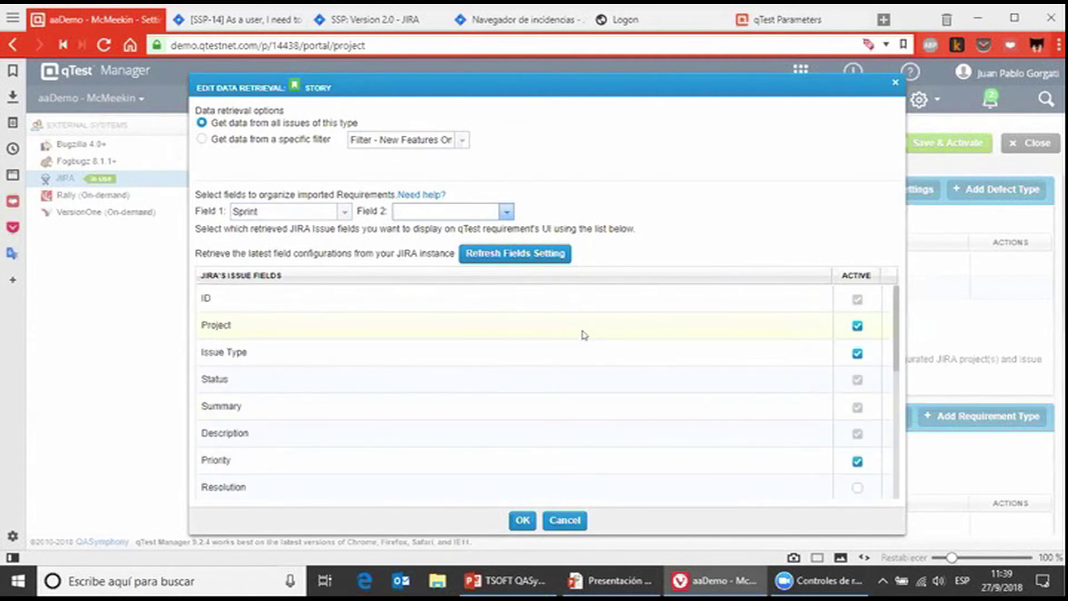
- Review the list of JIRA issue fields and their active states for the Story mapping
{"action": "scroll", "coordinate": [640, 387], "scroll_direction": "down", "scroll_amount": 5}
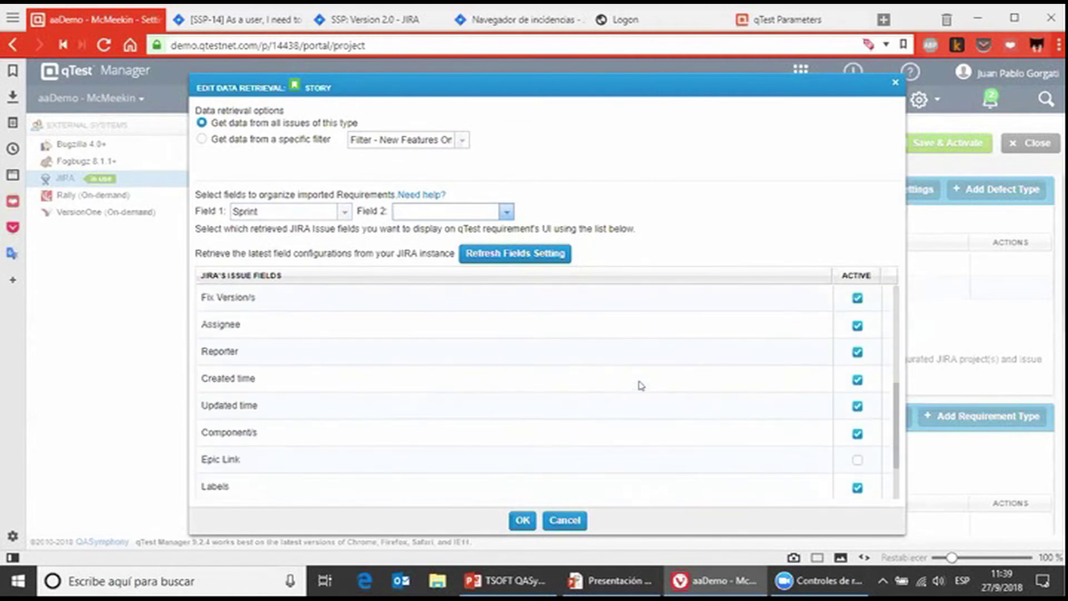
{"action": "scroll", "coordinate": [640, 385], "scroll_direction": "up", "scroll_amount": 5}
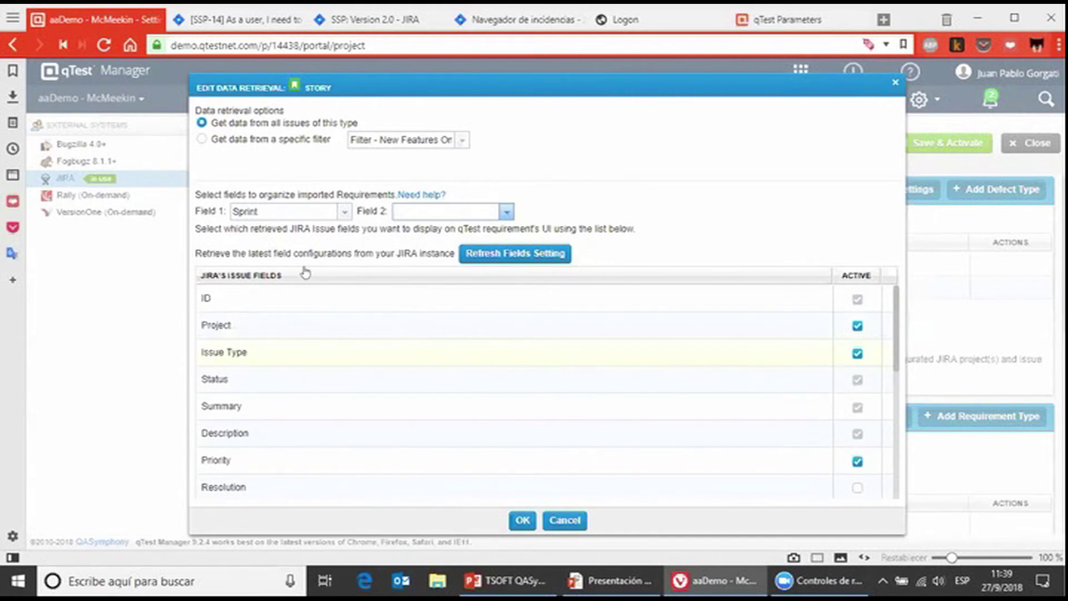
{"action": "scroll", "coordinate": [348, 433], "scroll_direction": "down", "scroll_amount": 5}
{"action": "scroll", "coordinate": [345, 441], "scroll_direction": "up", "scroll_amount": 1}
{"action": "scroll", "coordinate": [345, 442], "scroll_direction": "up", "scroll_amount": 5}
- Try toggling the Project, Issue Type and Component/s fields in the Story mapping and cancel the data retrieval edit
{"action": "left_click", "coordinate": [857, 325]}
{"action": "left_click", "coordinate": [857, 325]}
{"action": "left_click", "coordinate": [858, 353]}
{"action": "scroll", "coordinate": [835, 381], "scroll_direction": "down", "scroll_amount": 5}
{"action": "left_click", "coordinate": [858, 368]}
{"action": "left_click", "coordinate": [857, 368]}
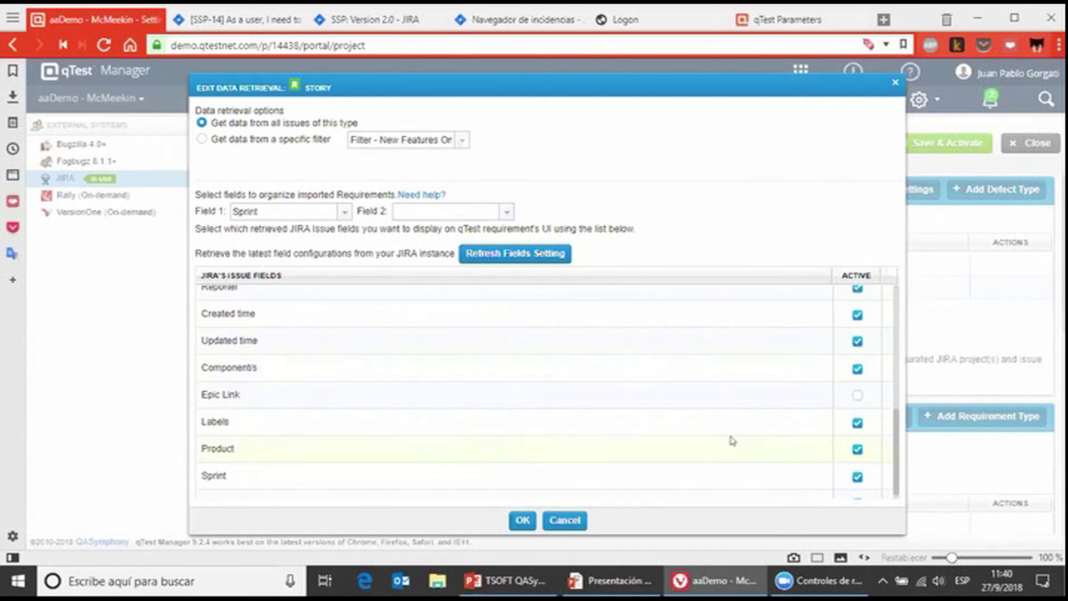
{"action": "scroll", "coordinate": [593, 395], "scroll_direction": "down", "scroll_amount": 1}
{"action": "scroll", "coordinate": [594, 395], "scroll_direction": "up", "scroll_amount": 10}
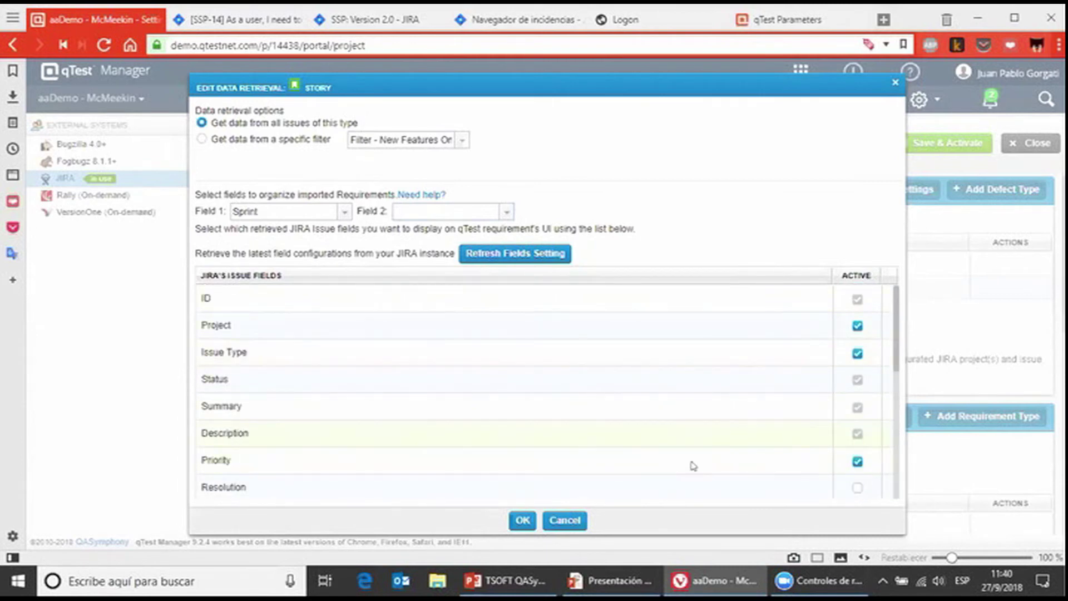
{"action": "left_click", "coordinate": [563, 520]}
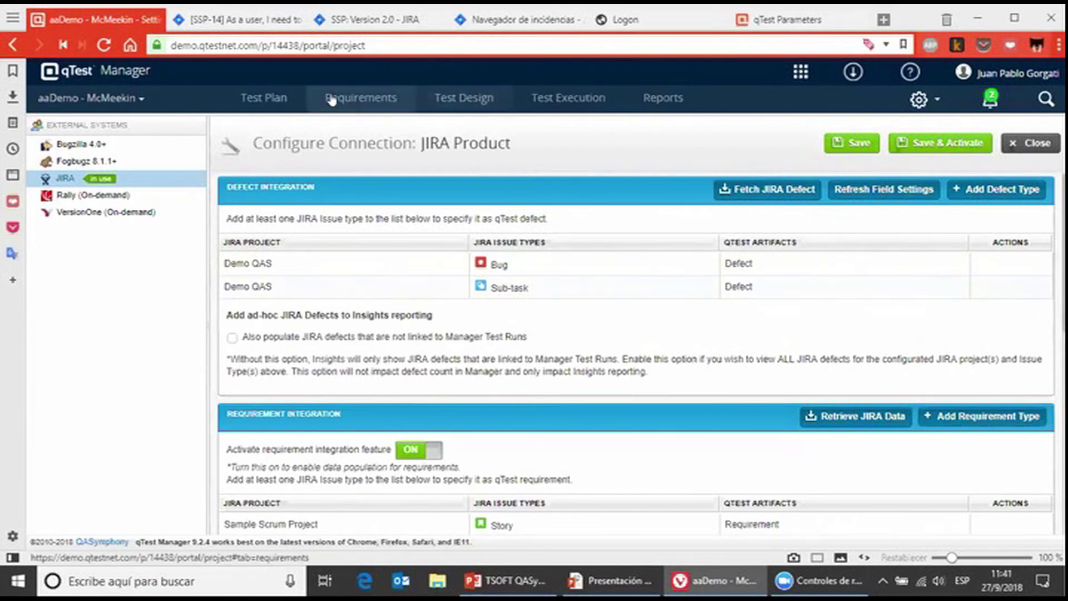
- Open the test plan and examine release Version 2.0's JIRA properties, own properties and release scope
{"action": "left_click", "coordinate": [266, 99]}
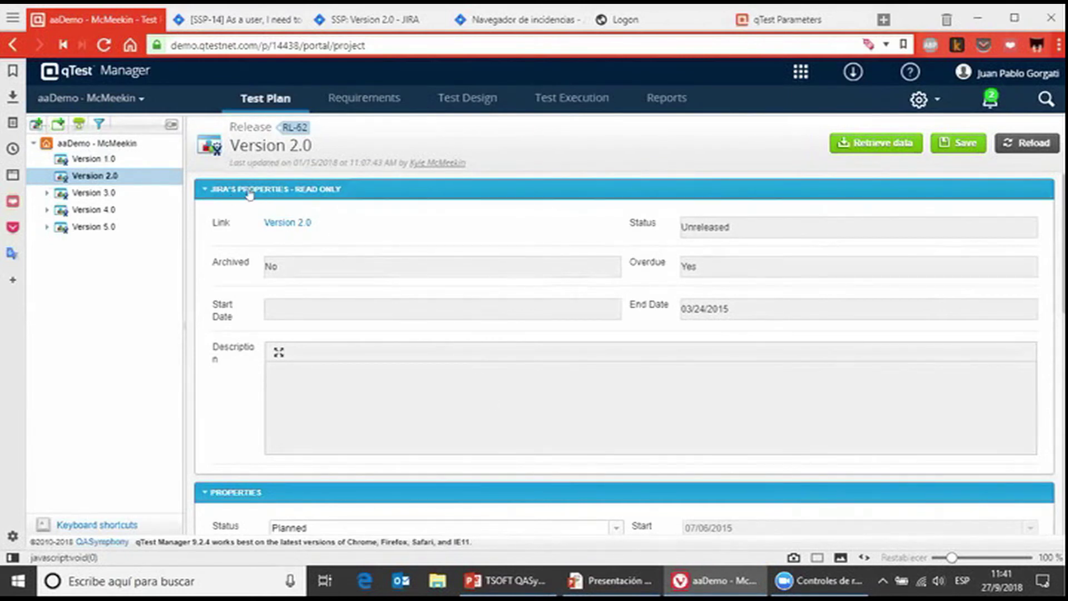
{"action": "scroll", "coordinate": [493, 295], "scroll_direction": "down", "scroll_amount": 4}
{"action": "scroll", "coordinate": [493, 286], "scroll_direction": "down", "scroll_amount": 1}
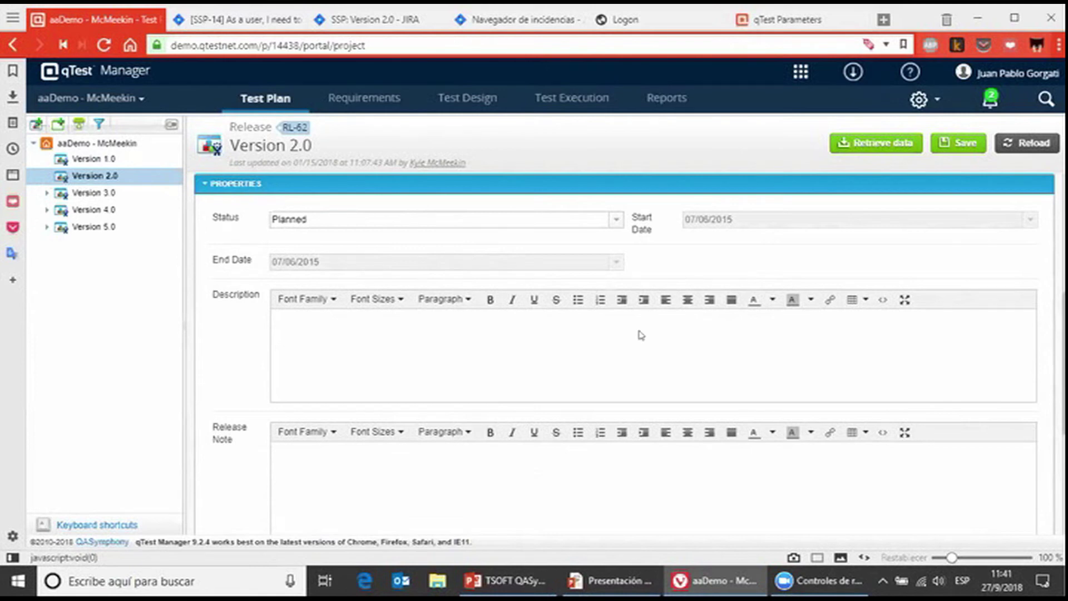
{"action": "scroll", "coordinate": [342, 343], "scroll_direction": "down", "scroll_amount": 2}
{"action": "scroll", "coordinate": [440, 341], "scroll_direction": "down", "scroll_amount": 2}
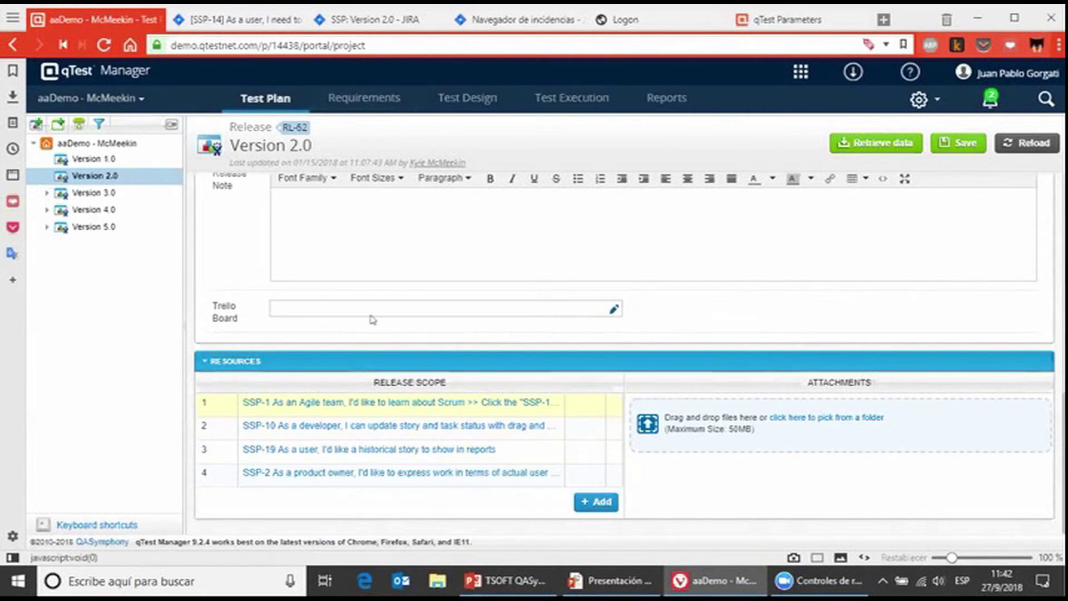
- Check the linked Version 2.0 release and its issues in JIRA, and return to the release in qTest
{"action": "scroll", "coordinate": [316, 441], "scroll_direction": "up", "scroll_amount": 10}
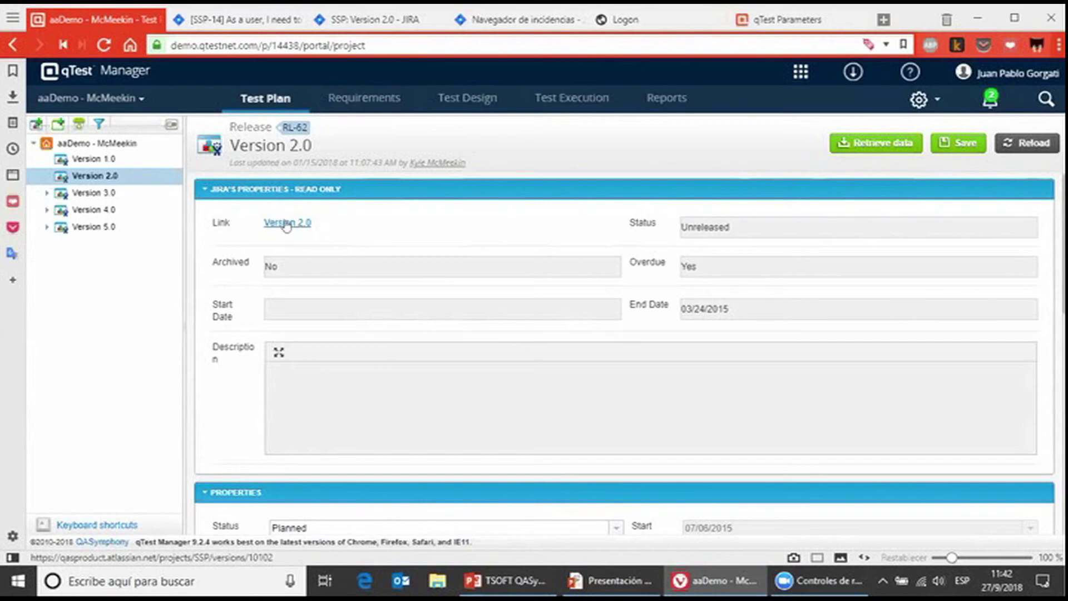
{"action": "left_click", "coordinate": [351, 28]}
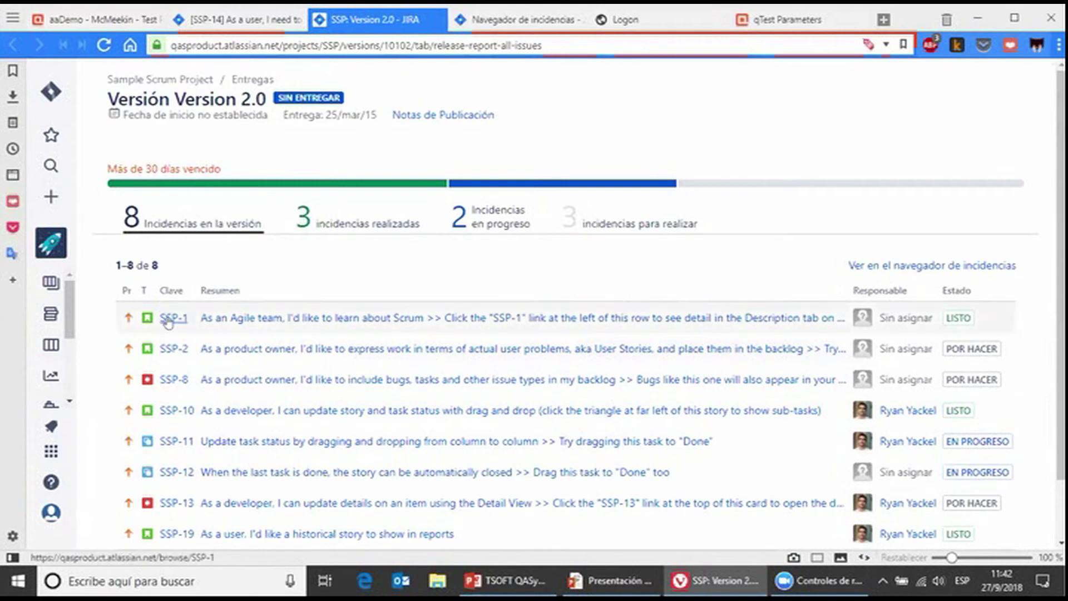
{"action": "left_click", "coordinate": [89, 19]}
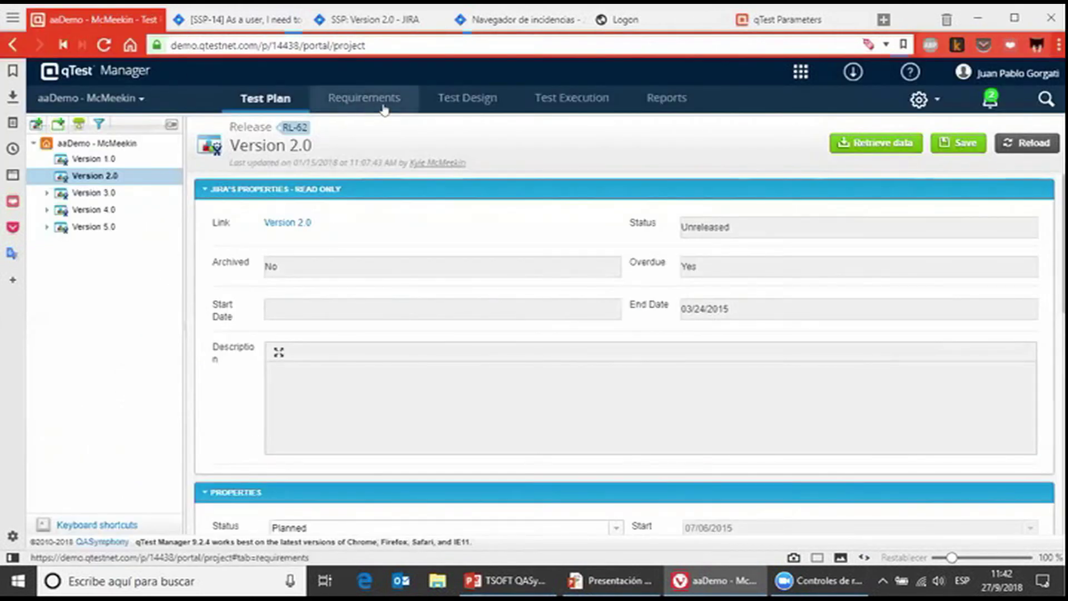
- View the Sample Sprint 1 module in the requirements and open requirement SSP-14 under Sample Sprint 2
{"action": "left_click", "coordinate": [358, 100]}
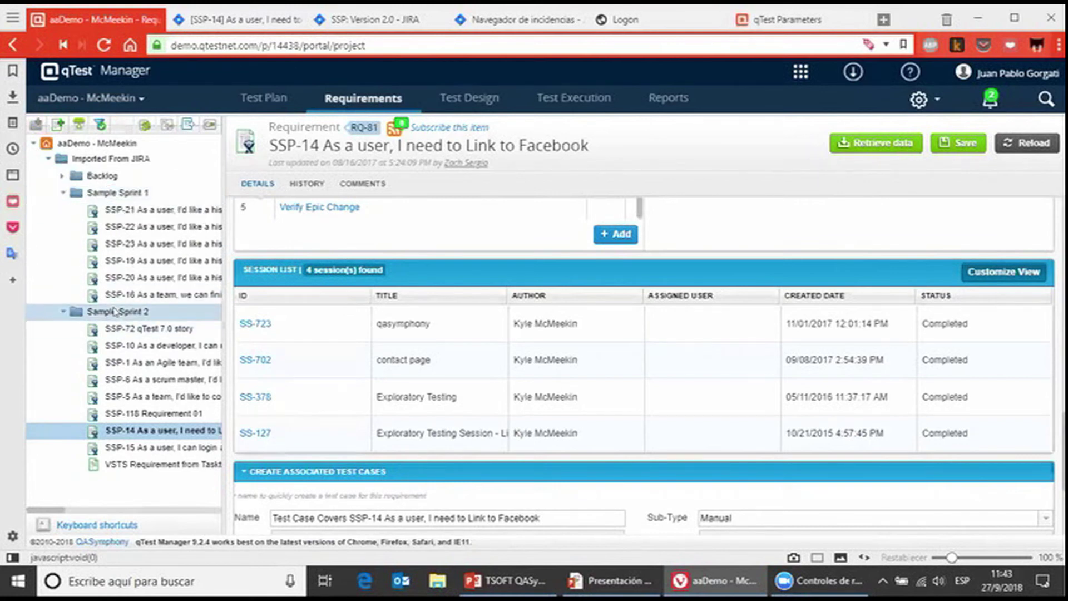
{"action": "left_click", "coordinate": [111, 192]}
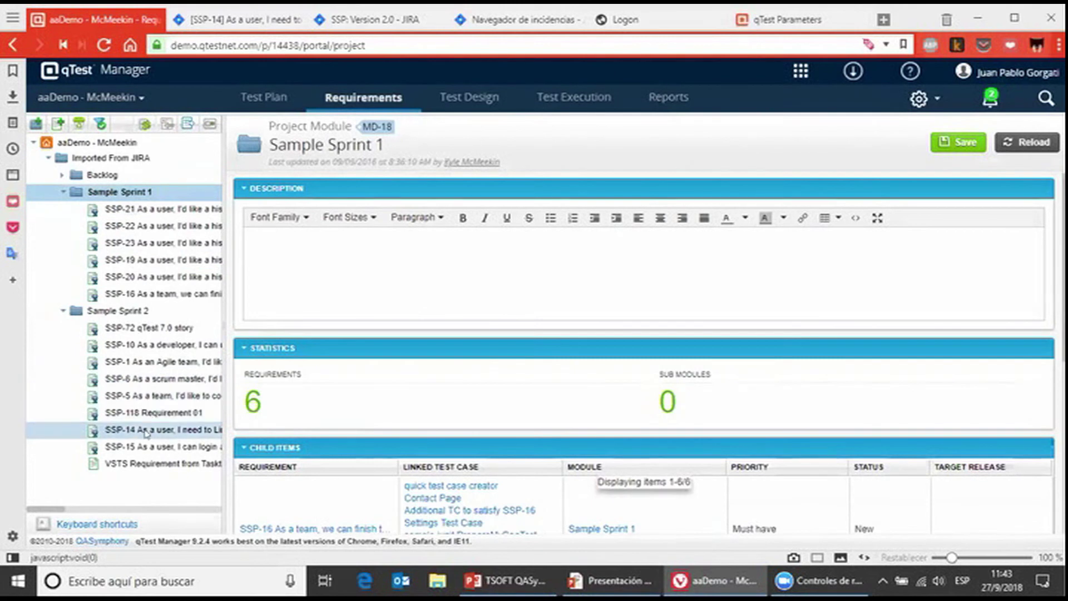
{"action": "left_click", "coordinate": [143, 430]}
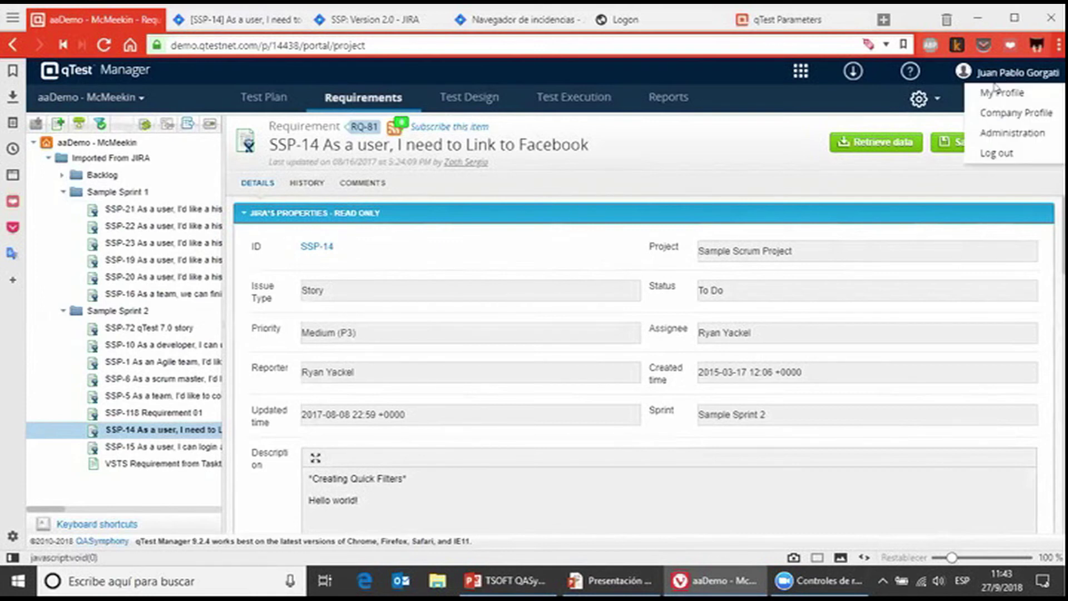
- View the list of recent notifications
{"action": "left_click", "coordinate": [986, 99]}
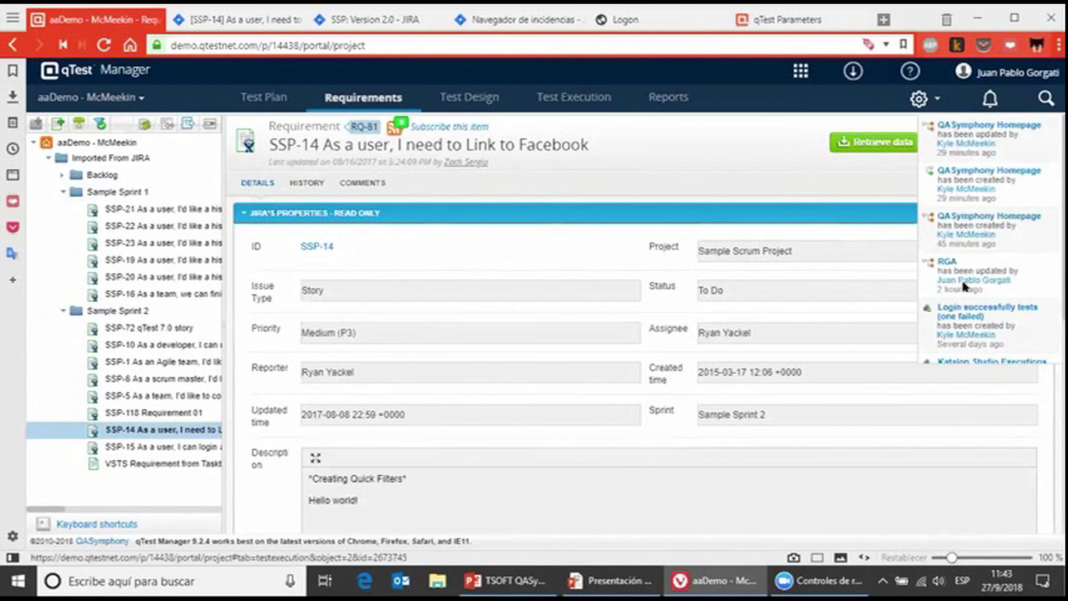
{"action": "scroll", "coordinate": [972, 188], "scroll_direction": "down", "scroll_amount": 1}
{"action": "scroll", "coordinate": [972, 187], "scroll_direction": "up", "scroll_amount": 1}
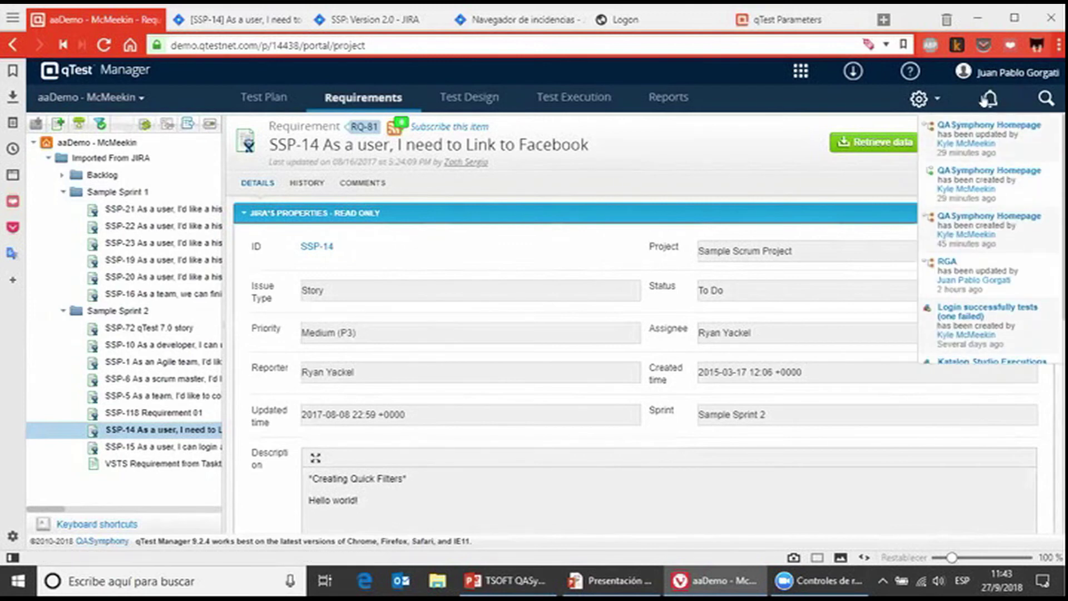
- Close the notifications and examine requirement SSP-14's JIRA properties, own properties, linked test cases, session list and associated test case form
{"action": "left_click", "coordinate": [988, 100]}
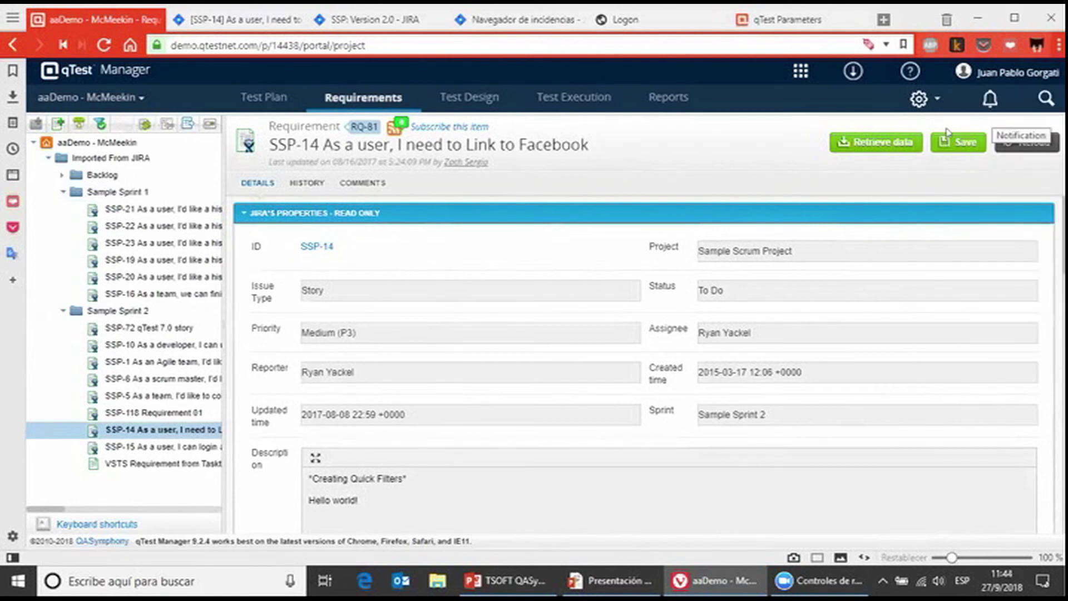
{"action": "left_click", "coordinate": [924, 99]}
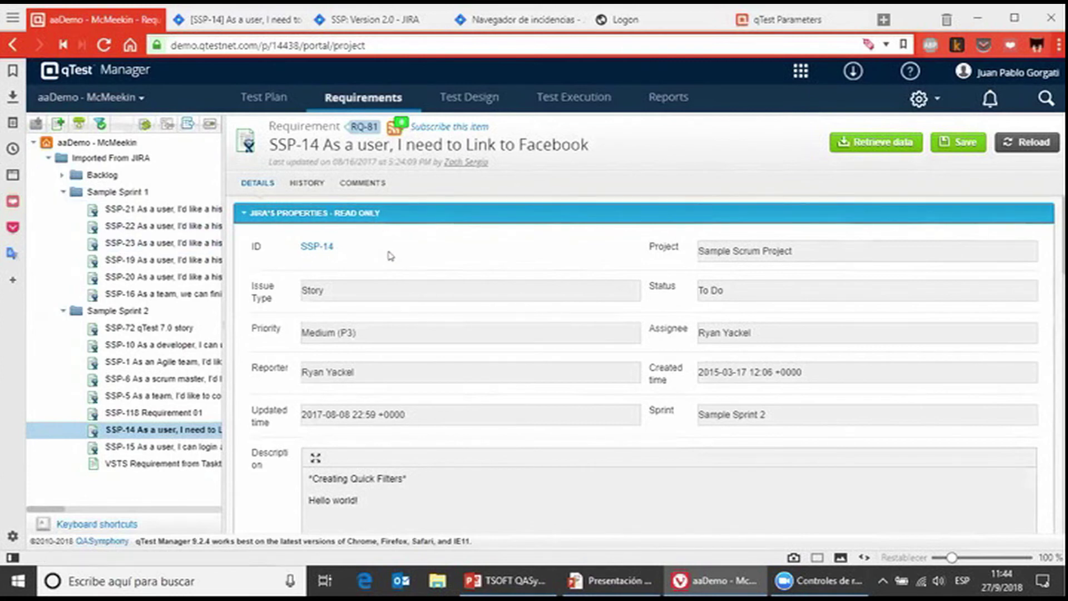
{"action": "scroll", "coordinate": [392, 270], "scroll_direction": "down", "scroll_amount": 1}
{"action": "scroll", "coordinate": [392, 271], "scroll_direction": "up", "scroll_amount": 1}
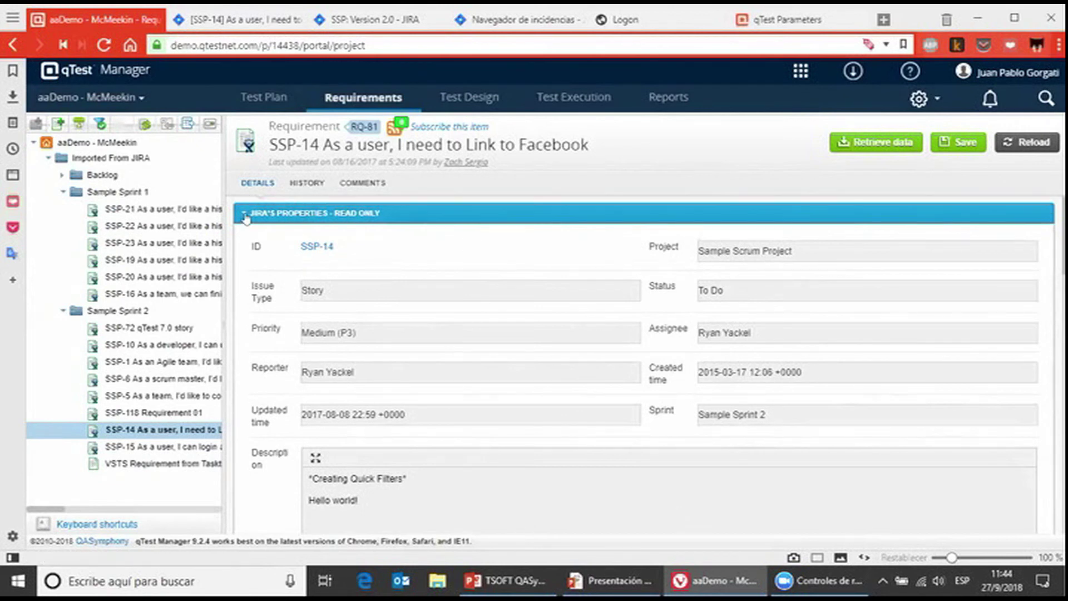
{"action": "scroll", "coordinate": [380, 322], "scroll_direction": "down", "scroll_amount": 2}
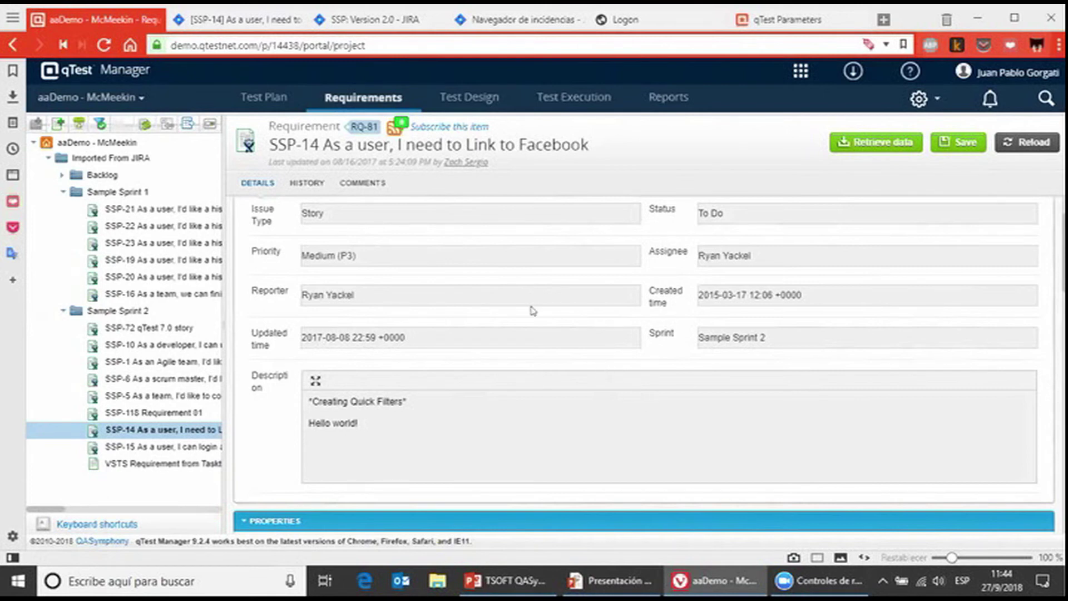
{"action": "scroll", "coordinate": [567, 305], "scroll_direction": "down", "scroll_amount": 6}
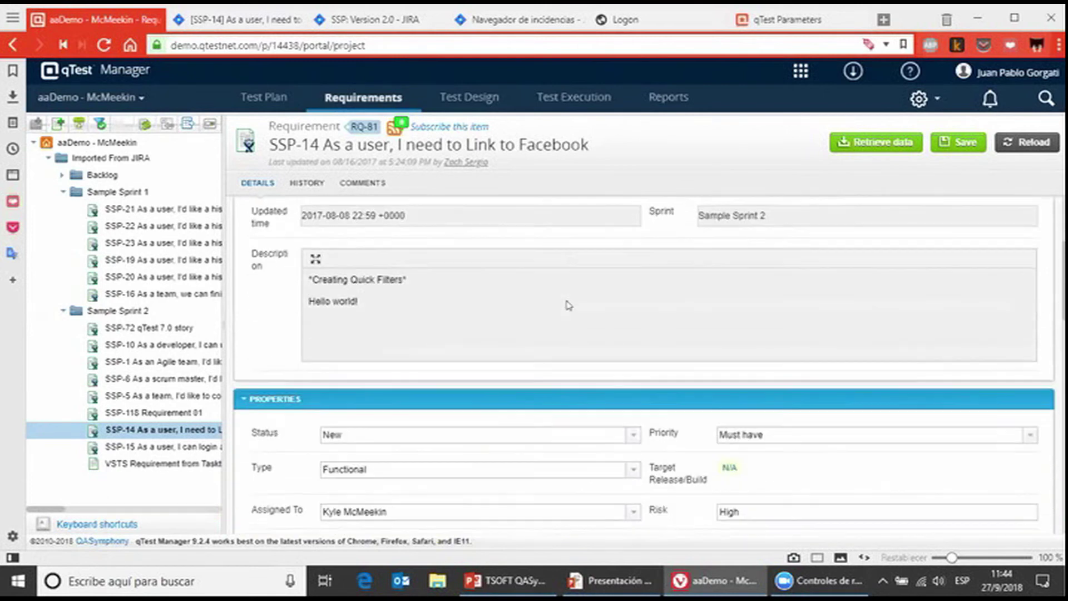
{"action": "scroll", "coordinate": [568, 308], "scroll_direction": "down", "scroll_amount": 7}
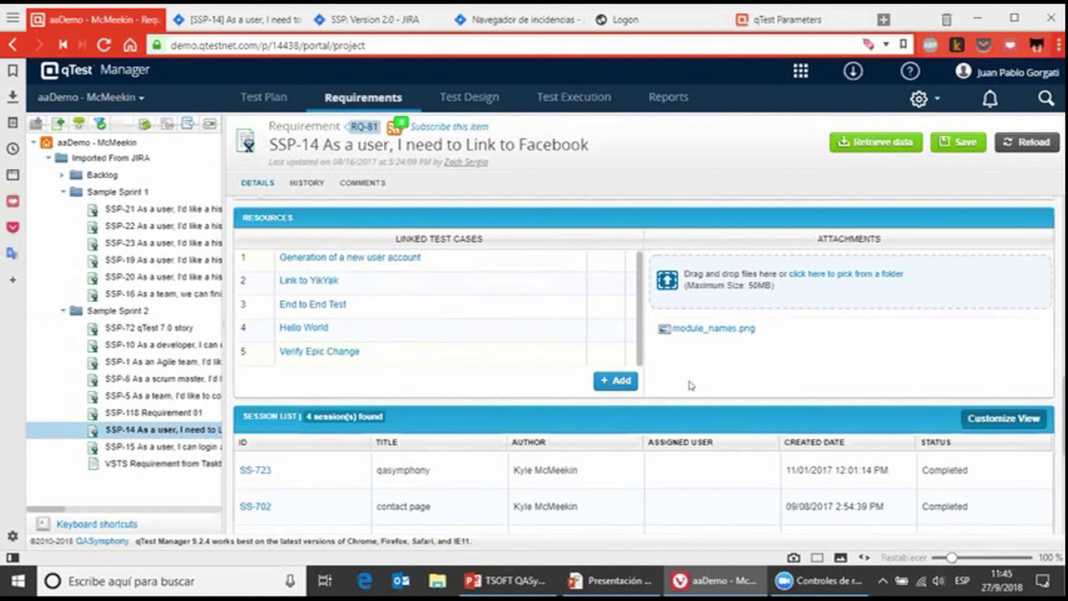
{"action": "scroll", "coordinate": [683, 385], "scroll_direction": "down", "scroll_amount": 5}
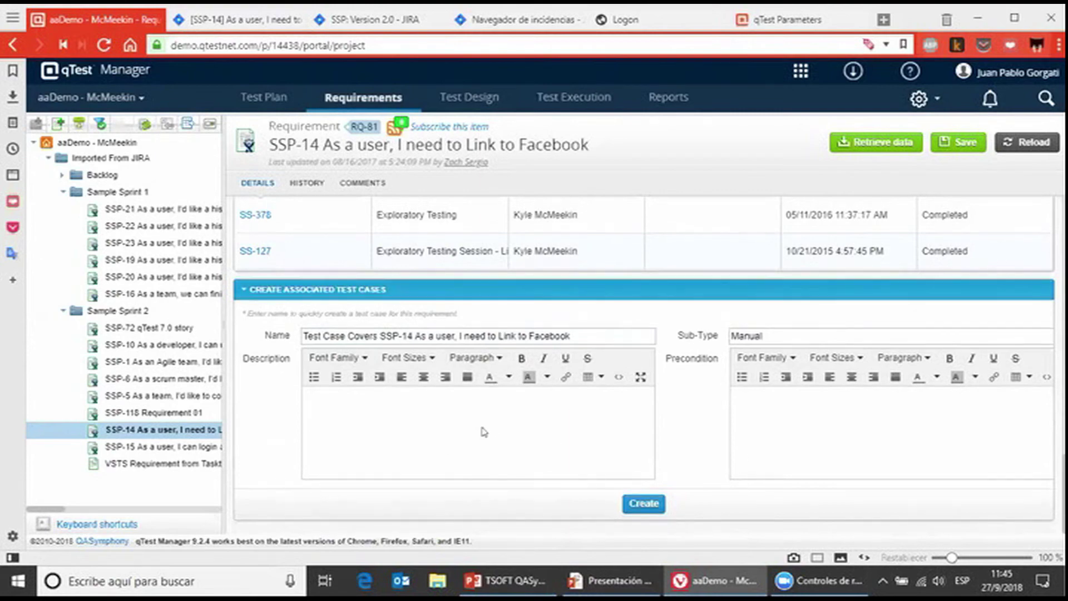
{"action": "scroll", "coordinate": [481, 424], "scroll_direction": "up", "scroll_amount": 5}
{"action": "scroll", "coordinate": [482, 424], "scroll_direction": "up", "scroll_amount": 2}
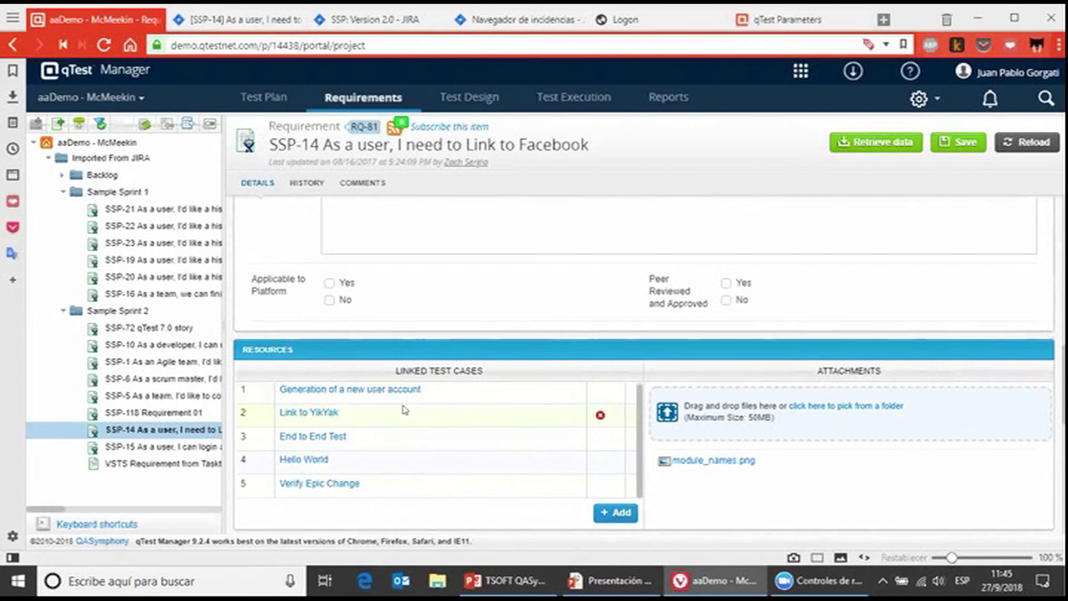
{"action": "scroll", "coordinate": [354, 392], "scroll_direction": "down", "scroll_amount": 2}
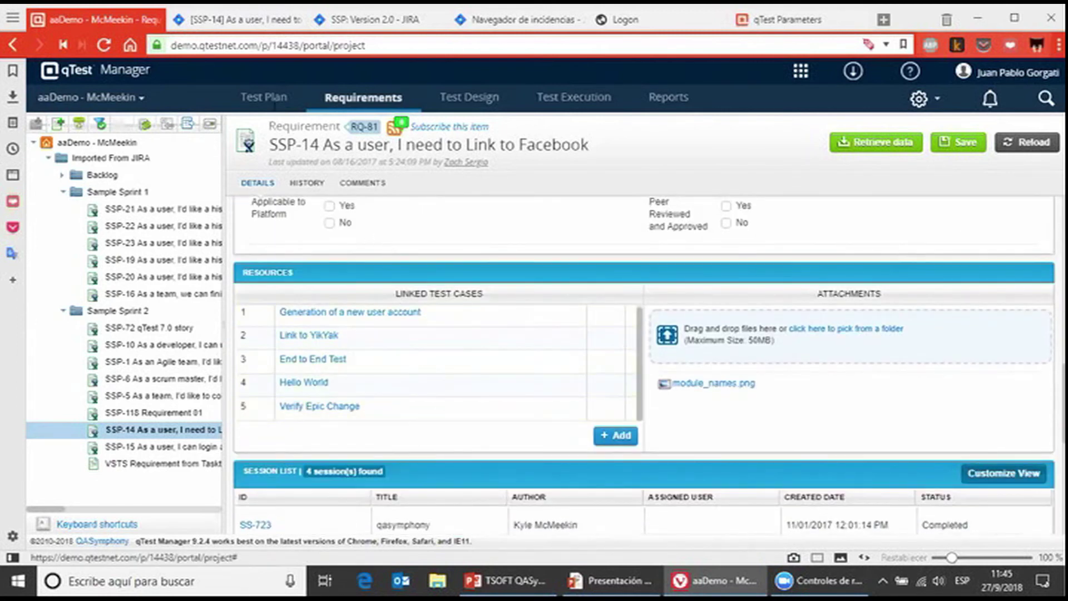
- Switch to issue SSP-14 in JIRA and examine its qTest: Test Execution section
{"action": "left_click", "coordinate": [249, 40]}
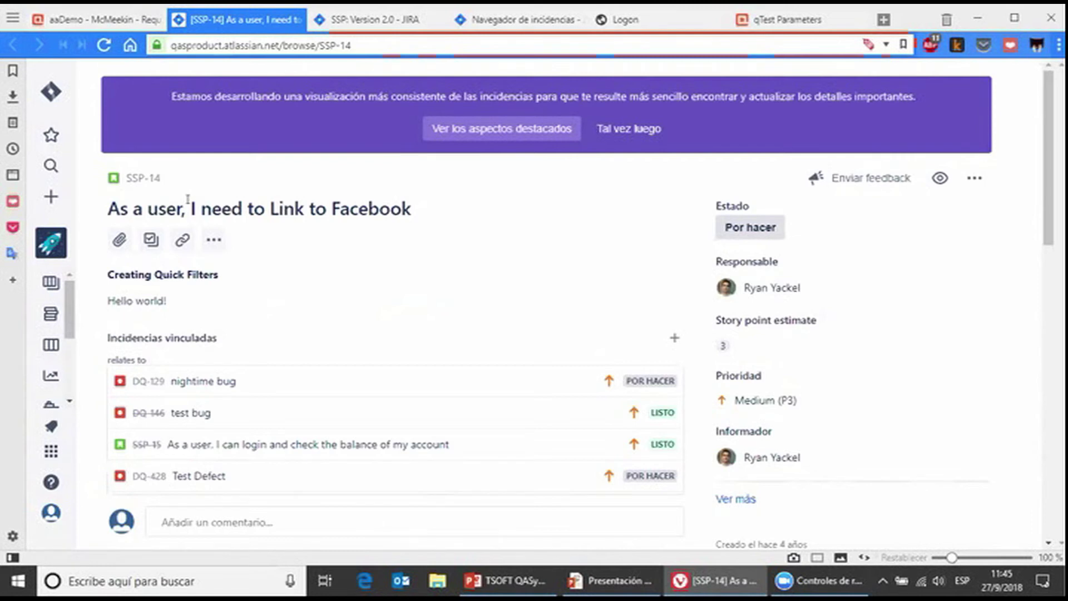
{"action": "scroll", "coordinate": [294, 245], "scroll_direction": "down", "scroll_amount": 7}
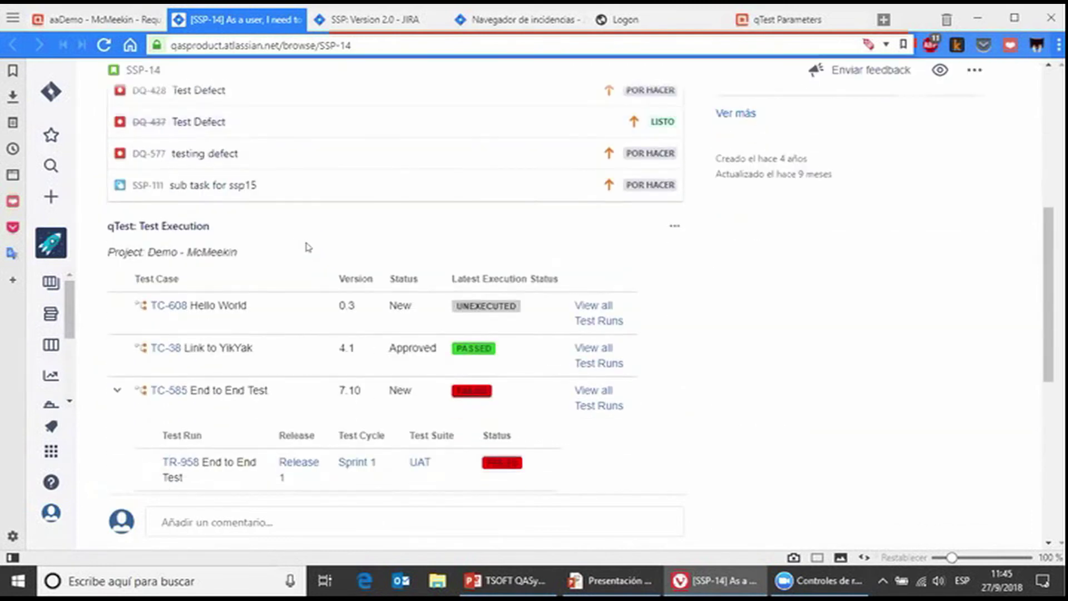
{"action": "scroll", "coordinate": [308, 247], "scroll_direction": "down", "scroll_amount": 1}
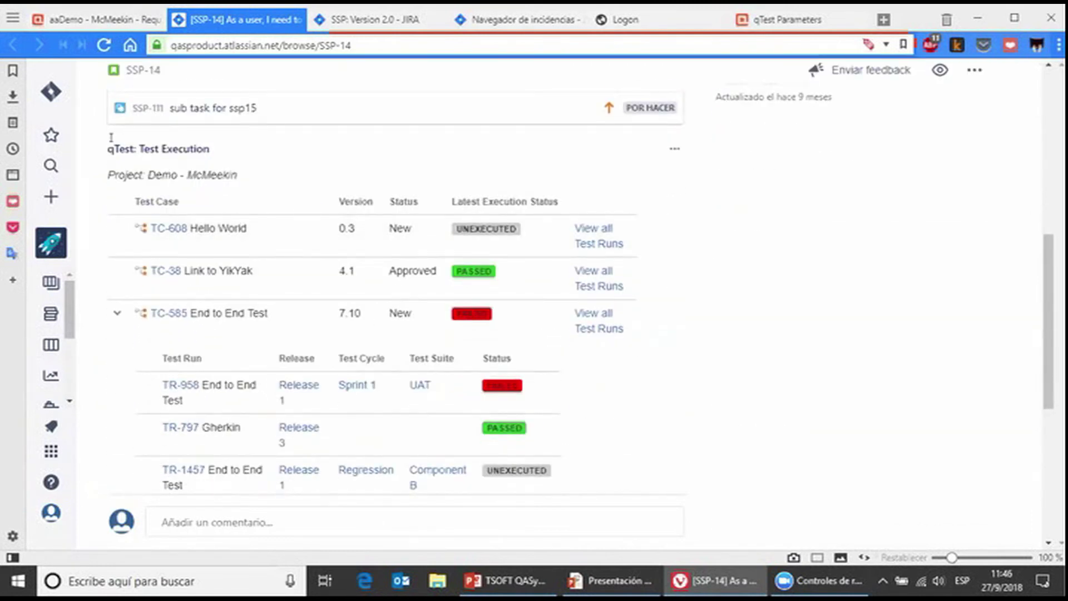
{"action": "left_click_drag", "start_coordinate": [105, 146], "coordinate": [195, 149]}
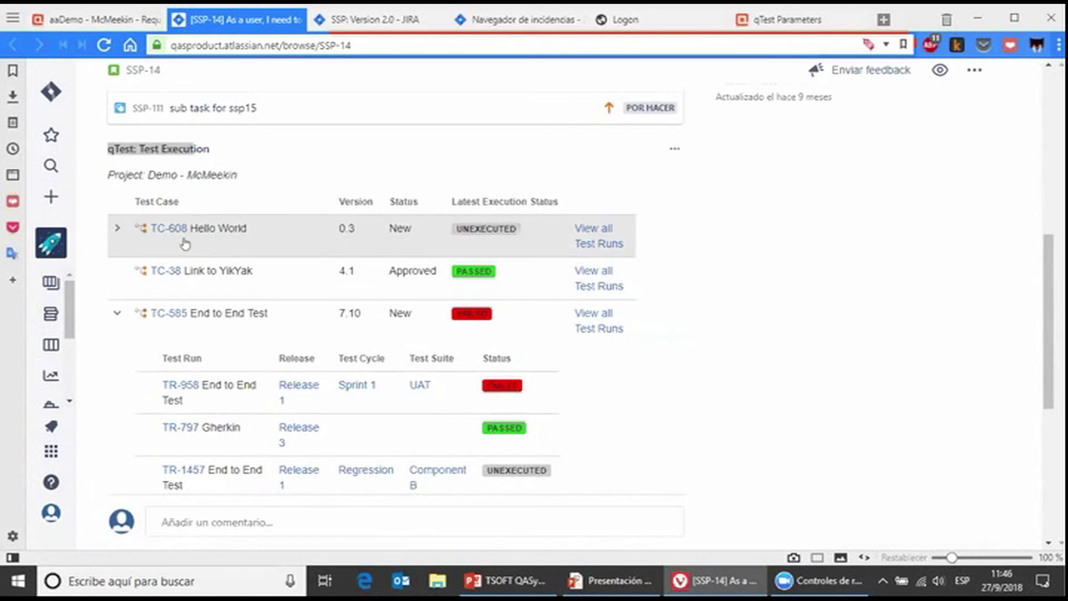
{"action": "scroll", "coordinate": [238, 271], "scroll_direction": "down", "scroll_amount": 5}
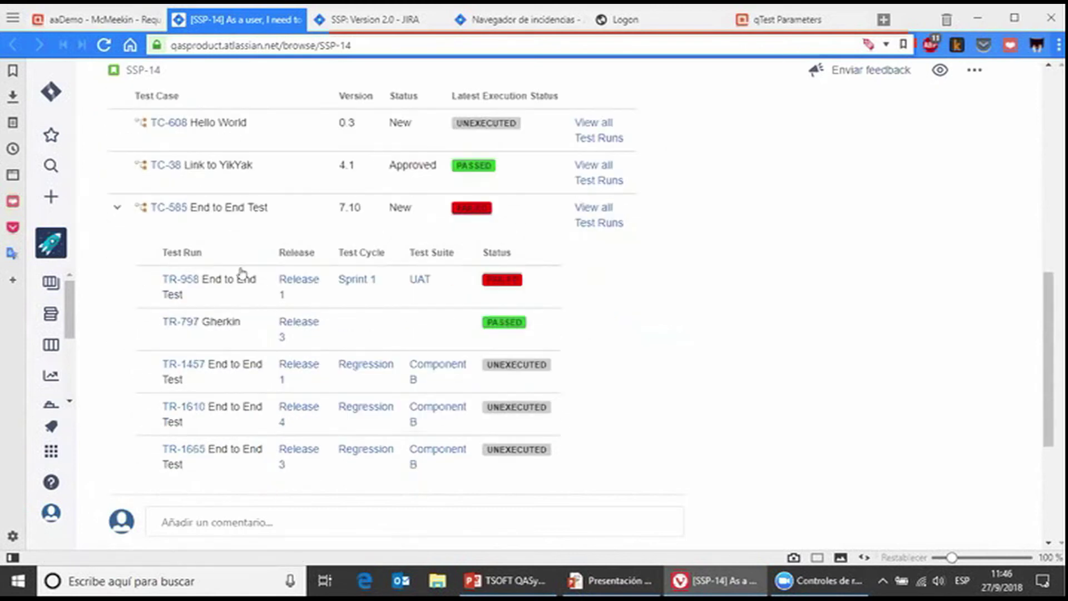
{"action": "scroll", "coordinate": [243, 291], "scroll_direction": "up", "scroll_amount": 4}
{"action": "scroll", "coordinate": [243, 292], "scroll_direction": "up", "scroll_amount": 1}
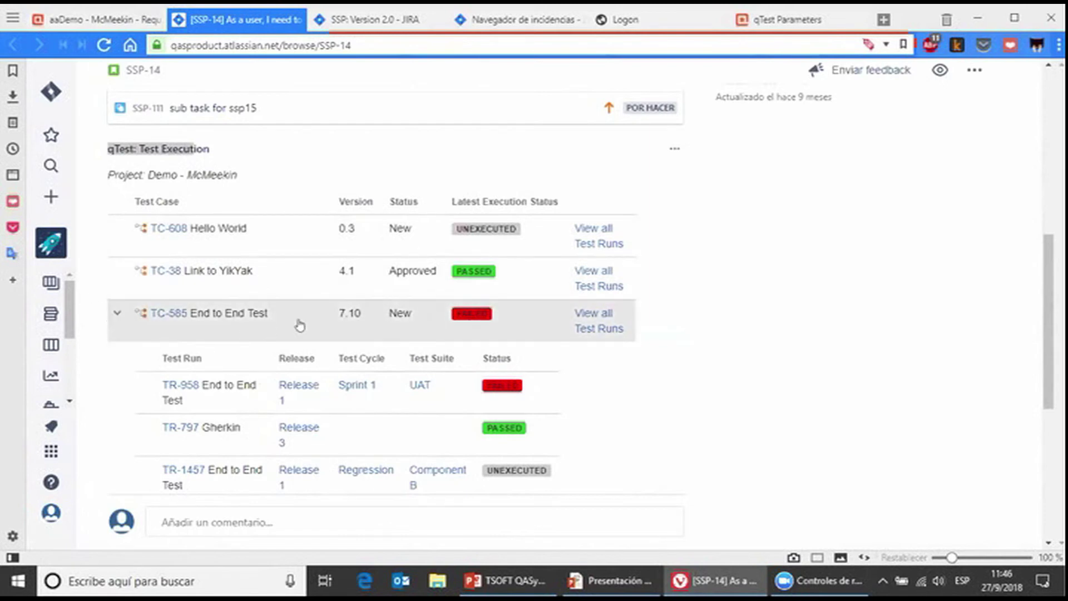
- Review the End to End Test runs and expand the test runs of TC-38 Link to YikYak
{"action": "scroll", "coordinate": [252, 278], "scroll_direction": "down", "scroll_amount": 1}
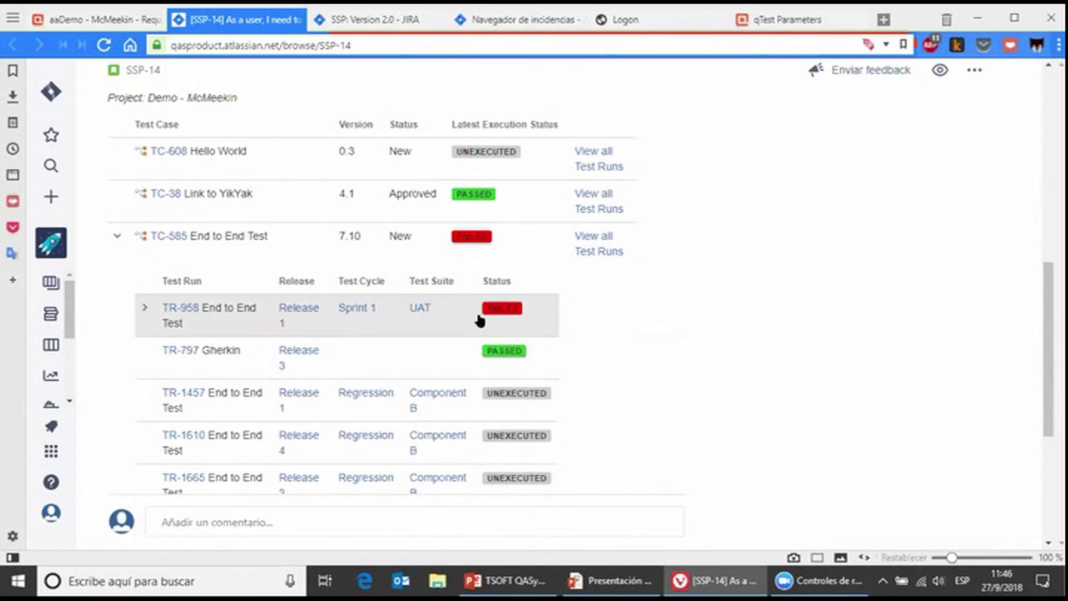
{"action": "scroll", "coordinate": [476, 314], "scroll_direction": "down", "scroll_amount": 2}
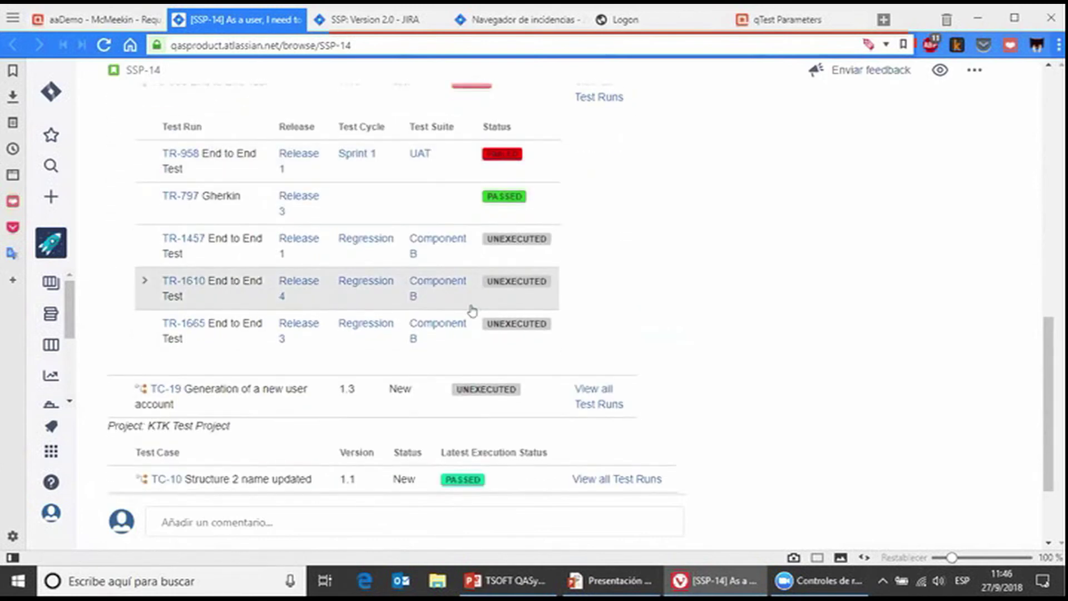
{"action": "scroll", "coordinate": [472, 311], "scroll_direction": "up", "scroll_amount": 3}
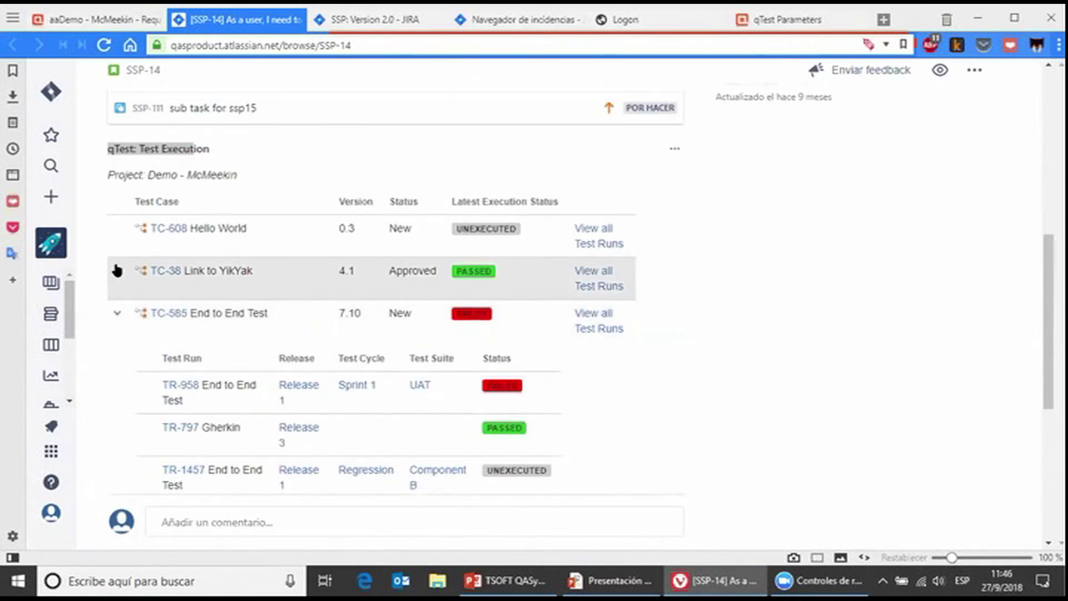
{"action": "left_click", "coordinate": [117, 270]}
{"action": "scroll", "coordinate": [401, 310], "scroll_direction": "down", "scroll_amount": 1}
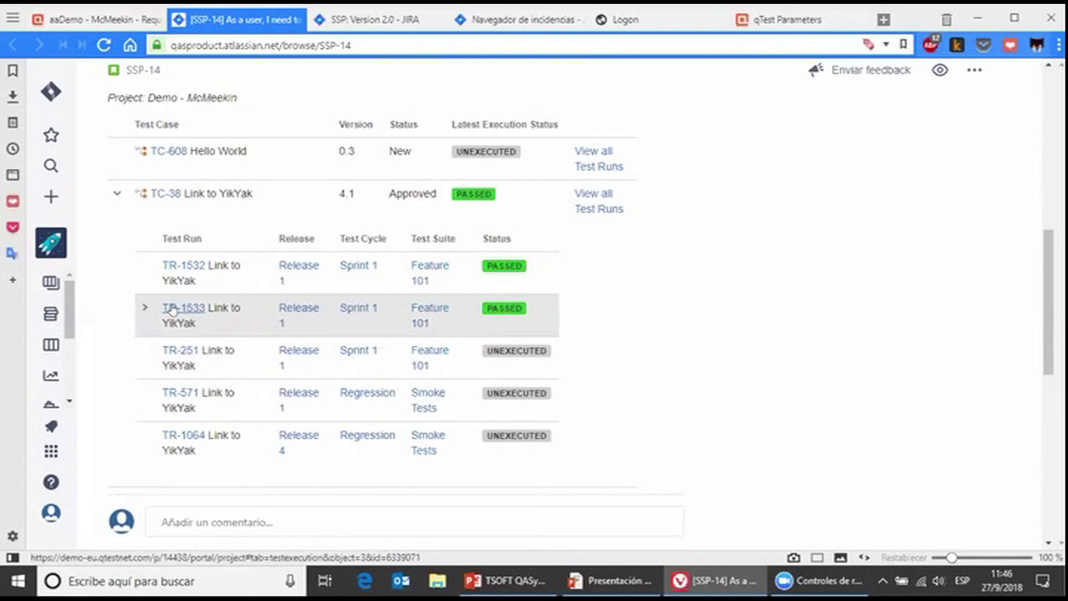
- Return to qTest Manager, open the test design and browse its module and test case tree
{"action": "left_click", "coordinate": [95, 17]}
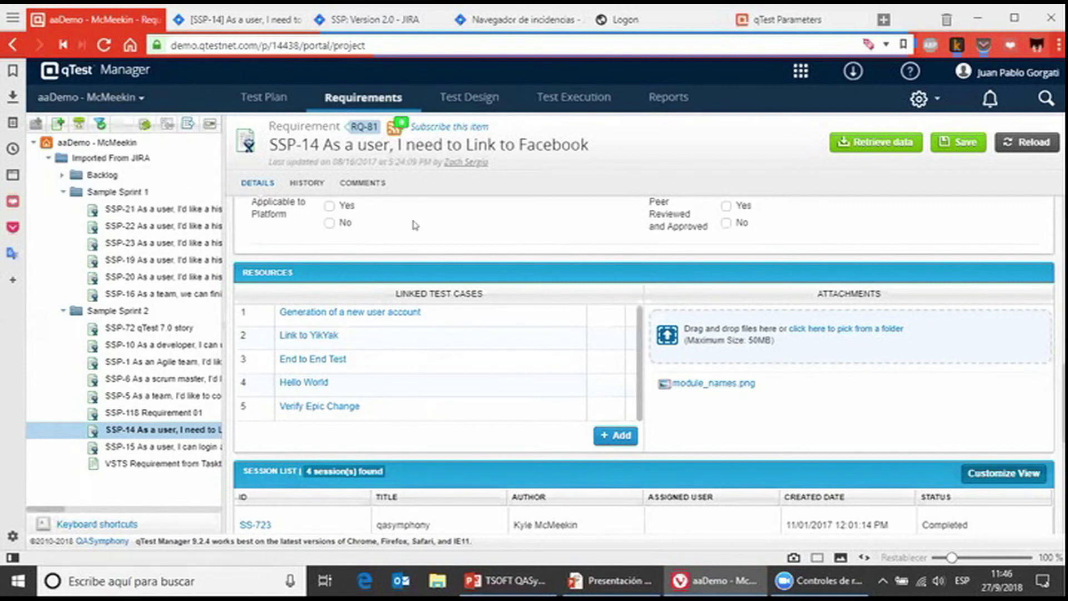
{"action": "left_click", "coordinate": [460, 99]}
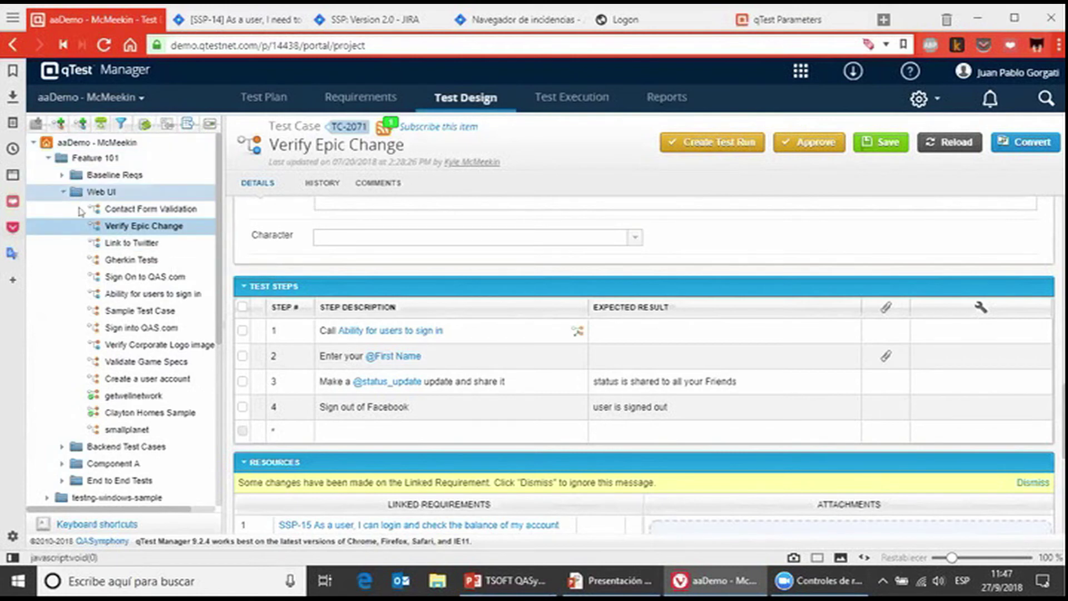
{"action": "scroll", "coordinate": [107, 295], "scroll_direction": "down", "scroll_amount": 5}
{"action": "scroll", "coordinate": [107, 295], "scroll_direction": "up", "scroll_amount": 5}
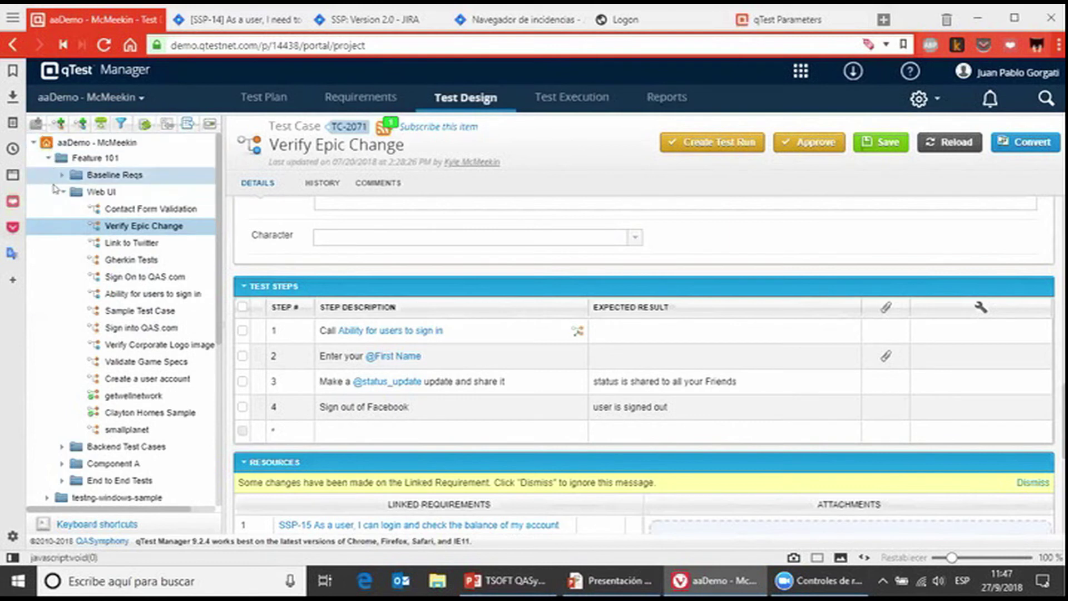
{"action": "scroll", "coordinate": [121, 300], "scroll_direction": "down", "scroll_amount": 5}
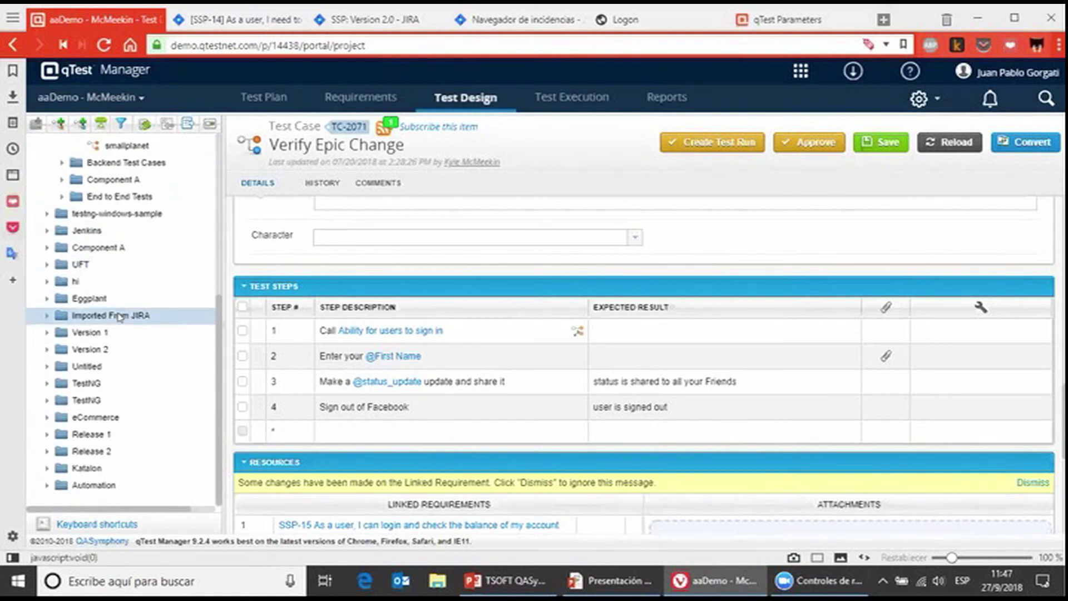
{"action": "scroll", "coordinate": [119, 316], "scroll_direction": "up", "scroll_amount": 5}
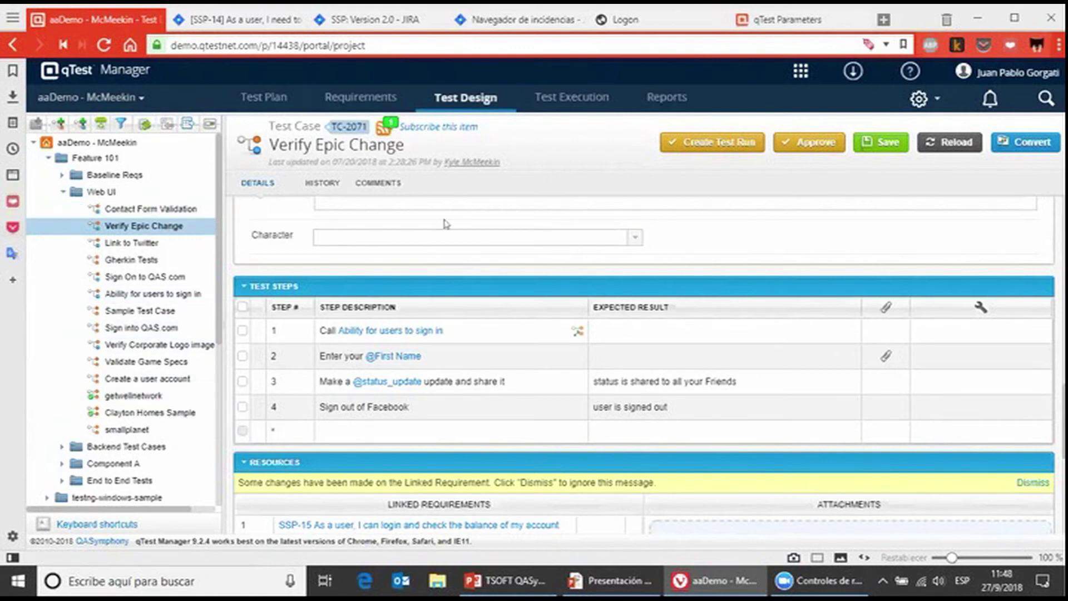
- Examine the Verify Epic Change test case's properties, test steps, linked requirements, attachments and session list
{"action": "scroll", "coordinate": [461, 289], "scroll_direction": "up", "scroll_amount": 3}
{"action": "scroll", "coordinate": [463, 300], "scroll_direction": "up", "scroll_amount": 10}
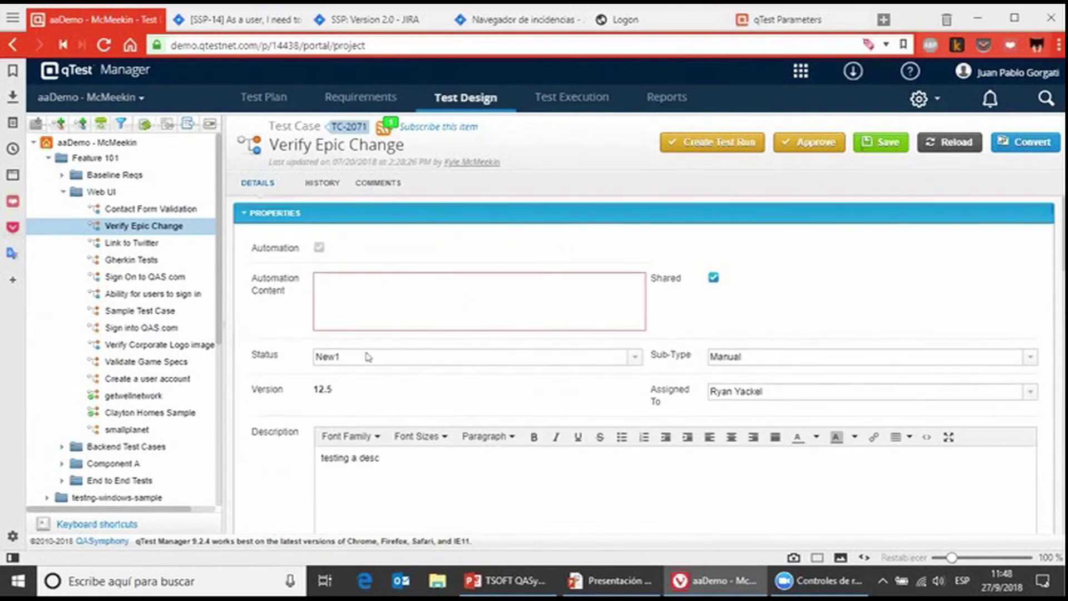
{"action": "scroll", "coordinate": [384, 334], "scroll_direction": "down", "scroll_amount": 6}
{"action": "scroll", "coordinate": [423, 336], "scroll_direction": "down", "scroll_amount": 15}
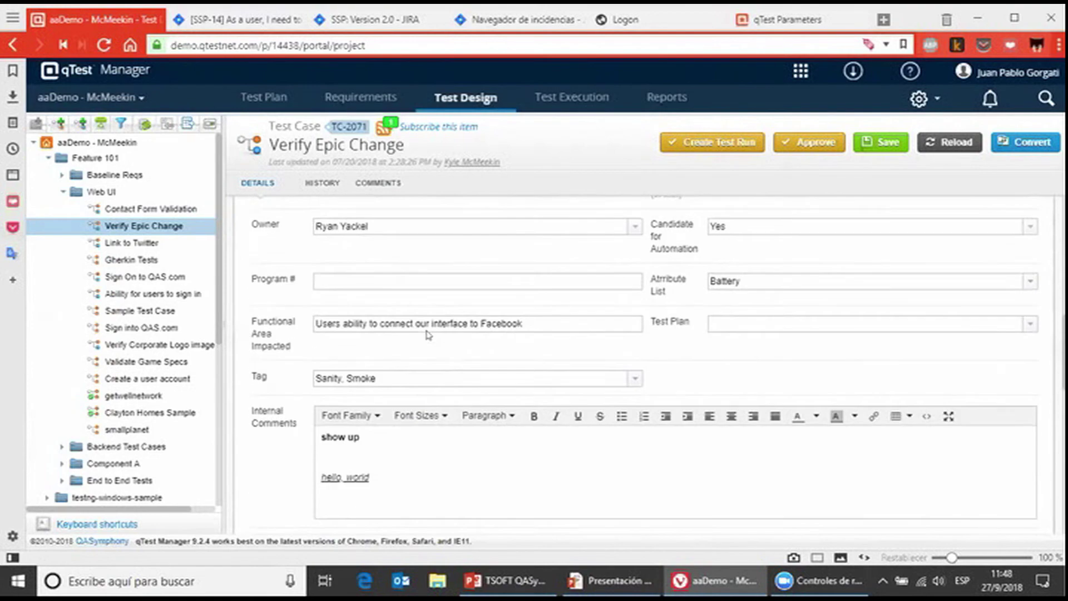
{"action": "scroll", "coordinate": [461, 396], "scroll_direction": "down", "scroll_amount": 3}
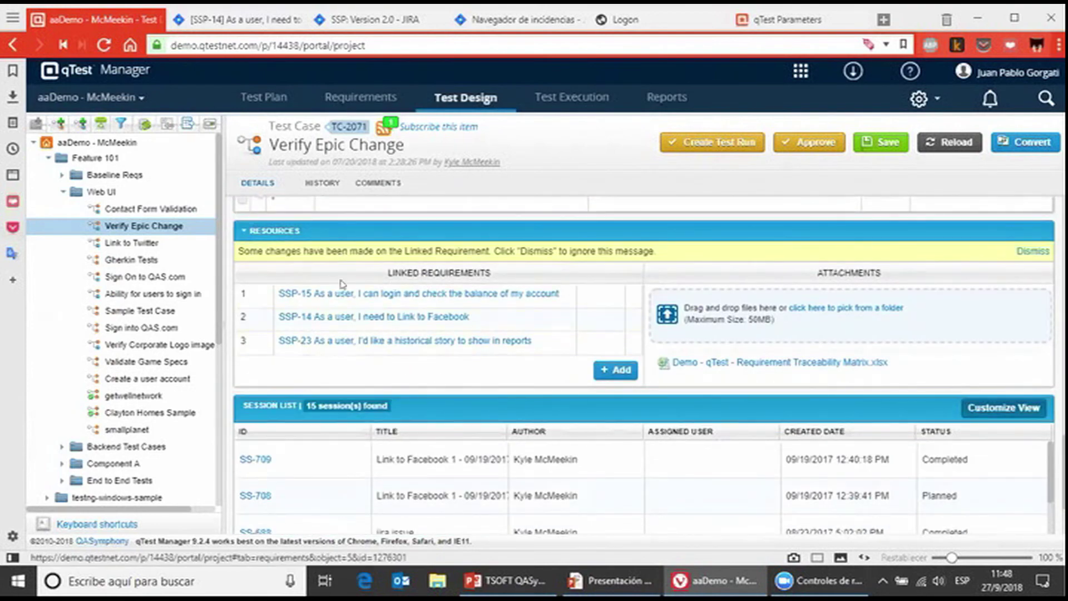
{"action": "mouse_move", "coordinate": [356, 353]}
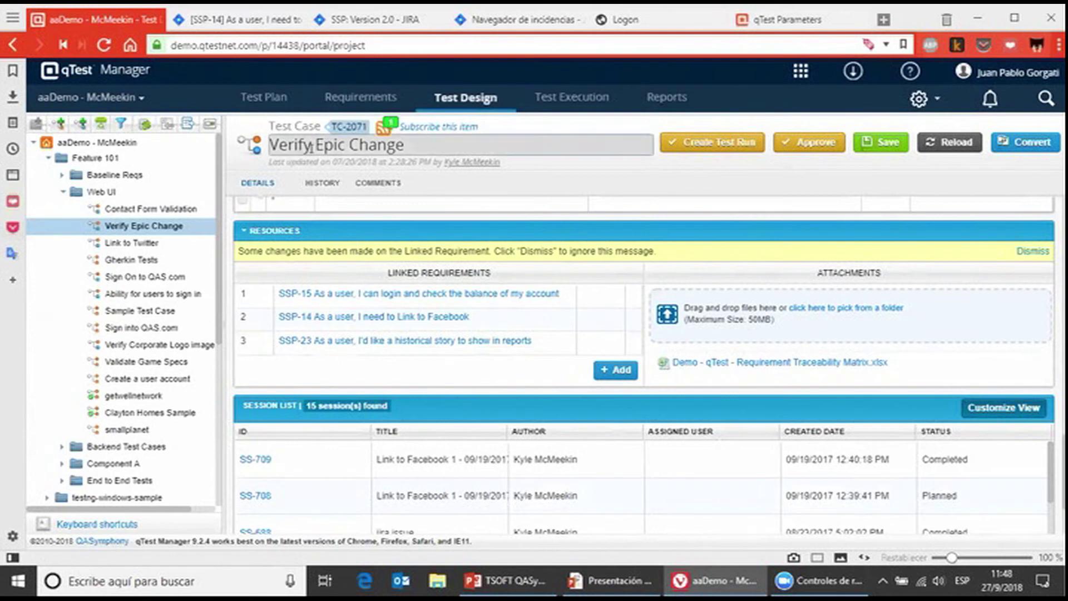
{"action": "mouse_move", "coordinate": [435, 292]}
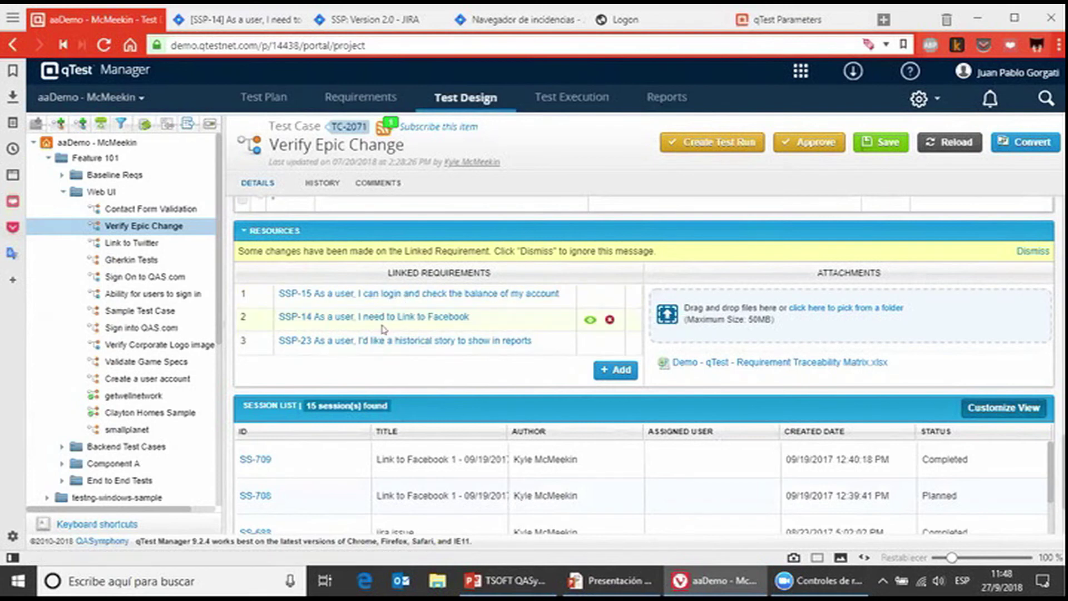
{"action": "scroll", "coordinate": [389, 331], "scroll_direction": "up", "scroll_amount": 10}
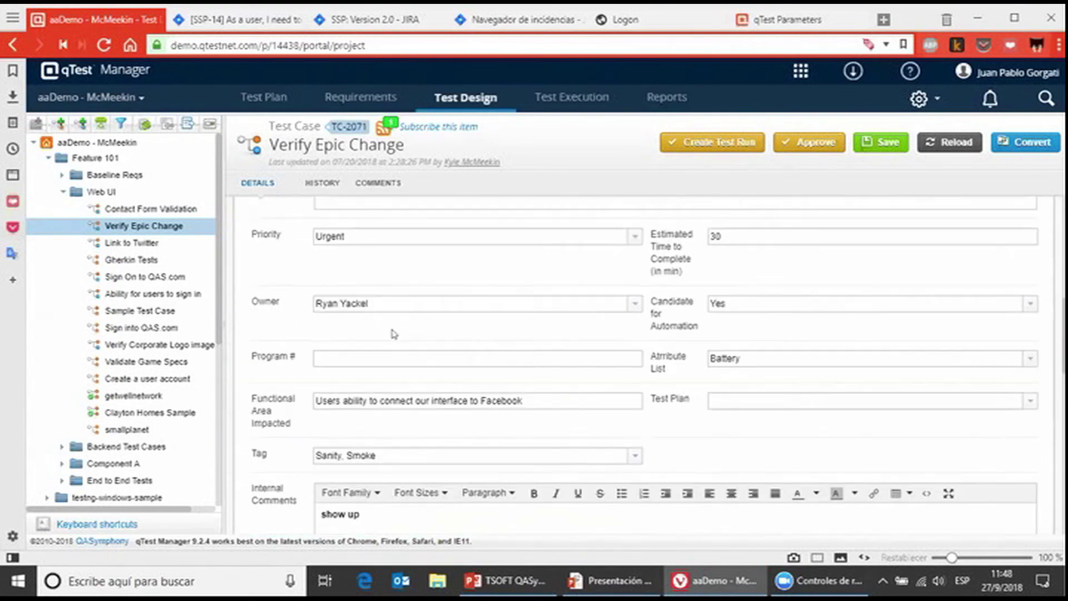
{"action": "scroll", "coordinate": [394, 334], "scroll_direction": "up", "scroll_amount": 10}
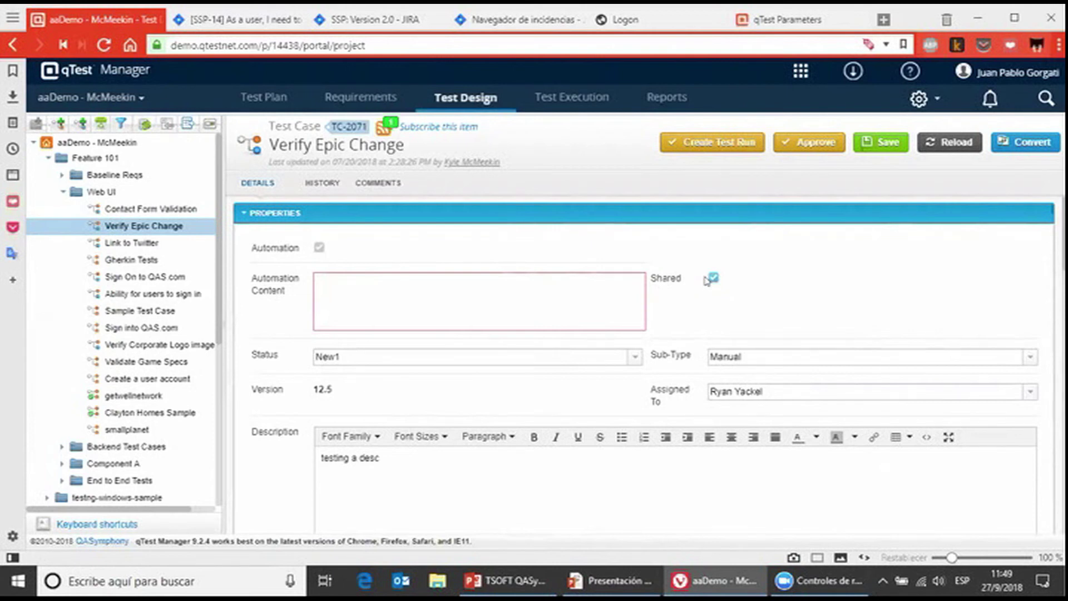
- Copy the Verify Epic Change test case, and check the project list and the test case's status and version fields
{"action": "right_click", "coordinate": [146, 225]}
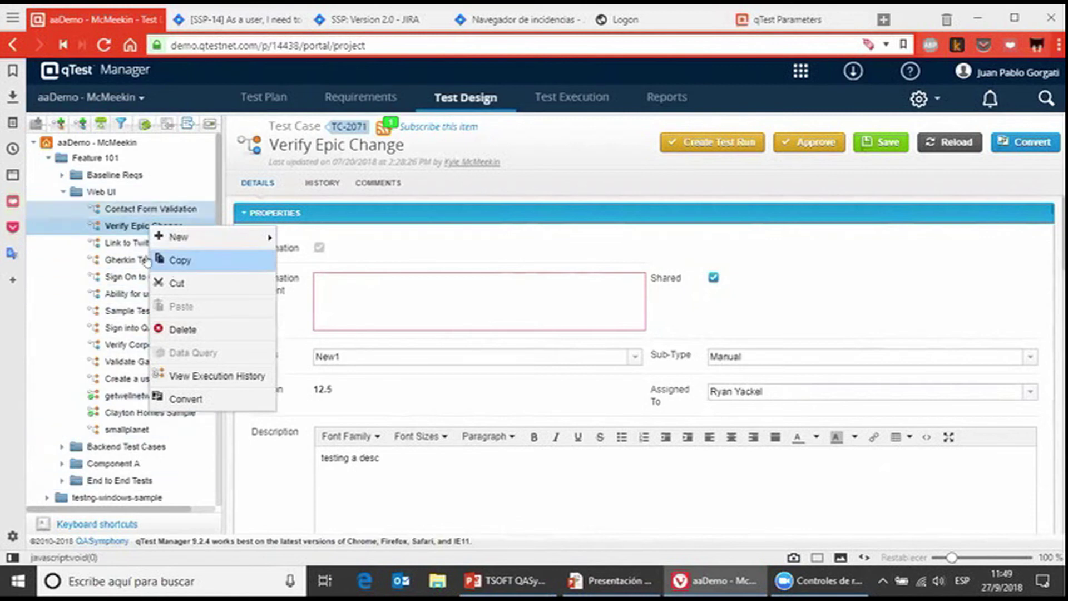
{"action": "left_click", "coordinate": [197, 256]}
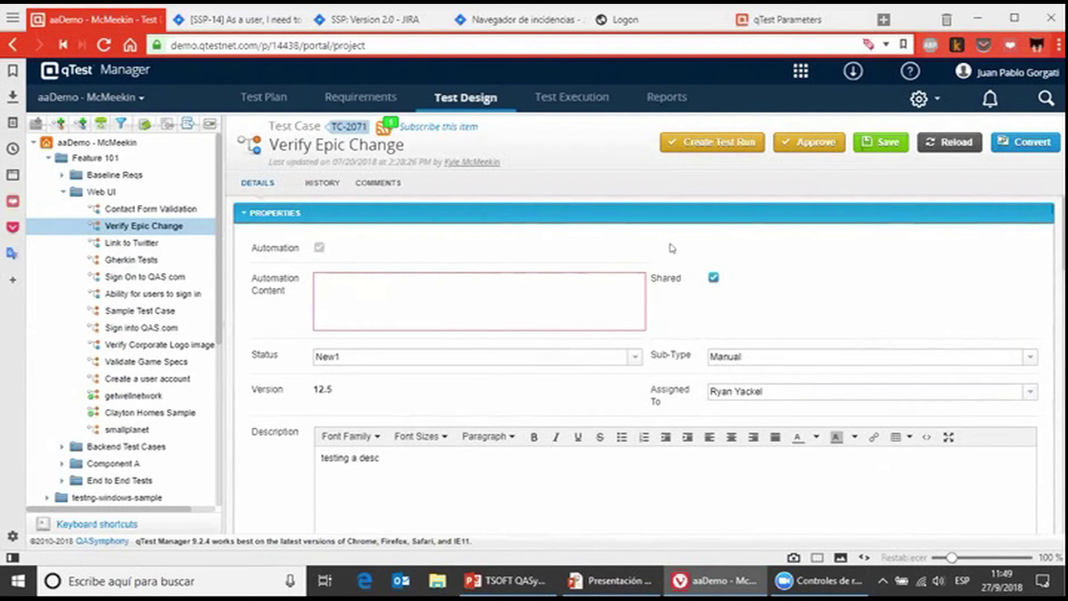
{"action": "left_click", "coordinate": [89, 97]}
{"action": "scroll", "coordinate": [819, 273], "scroll_direction": "down", "scroll_amount": 1}
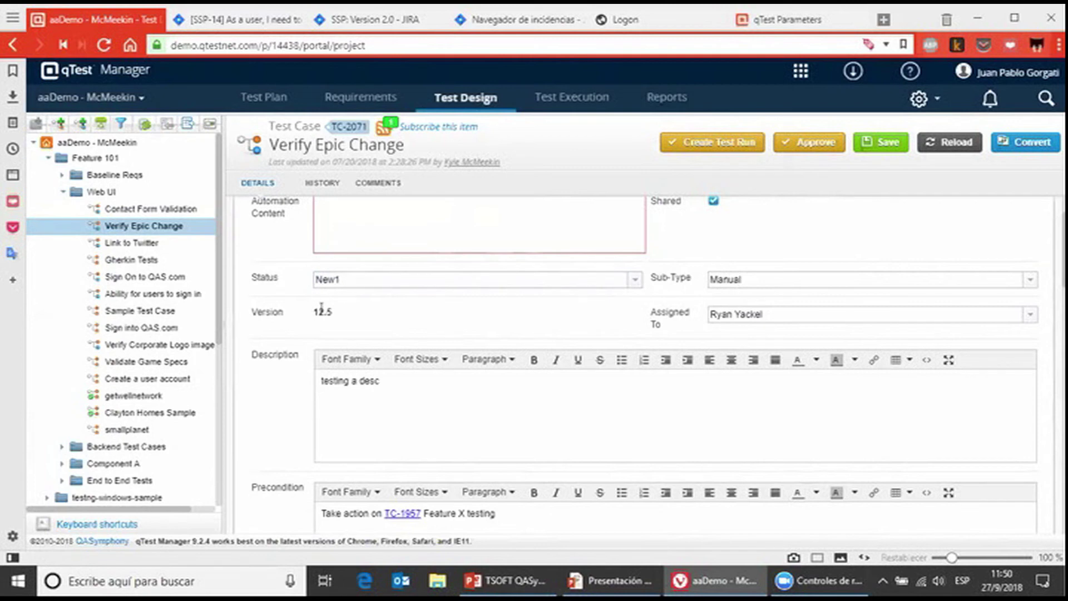
{"action": "scroll", "coordinate": [398, 238], "scroll_direction": "up", "scroll_amount": 2}
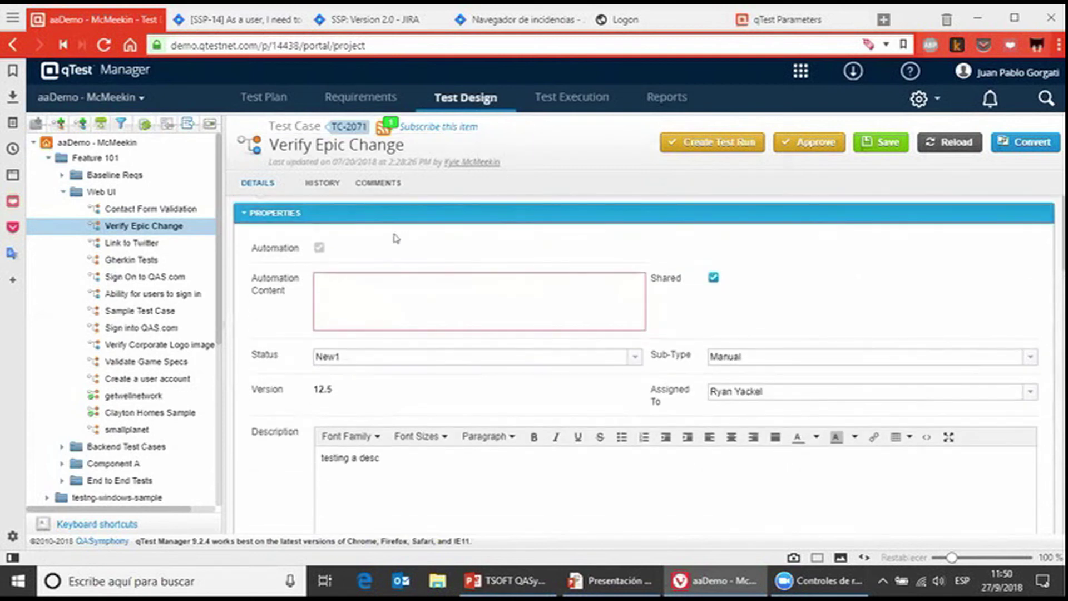
- Review the change history of Verify Epic Change, expanding versions 1.1 and 2.1, and go back to its details and test steps
{"action": "left_click", "coordinate": [322, 185]}
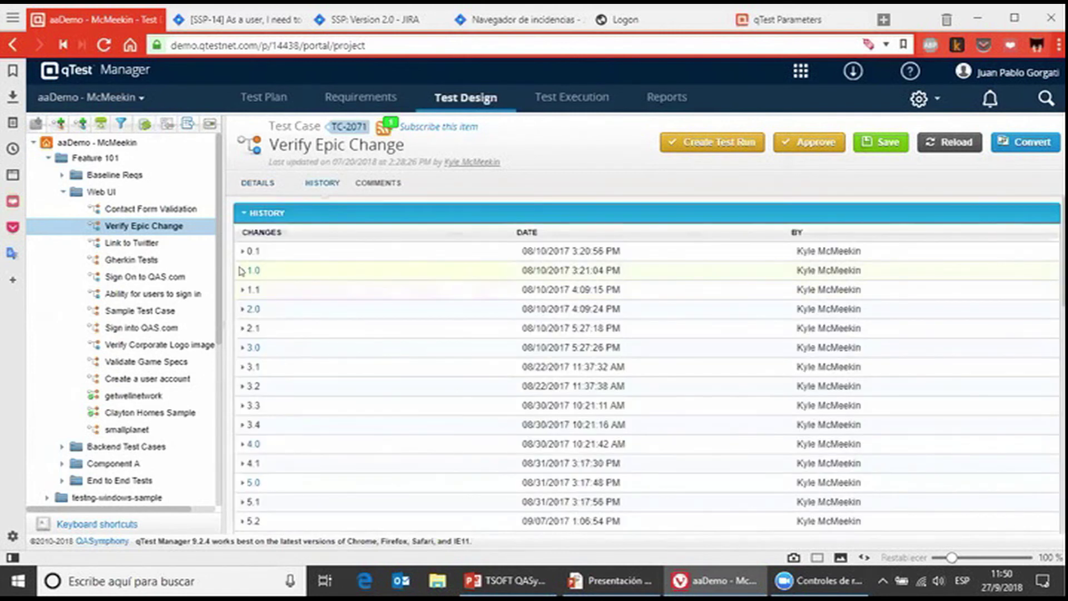
{"action": "left_click", "coordinate": [242, 271]}
{"action": "left_click", "coordinate": [243, 307]}
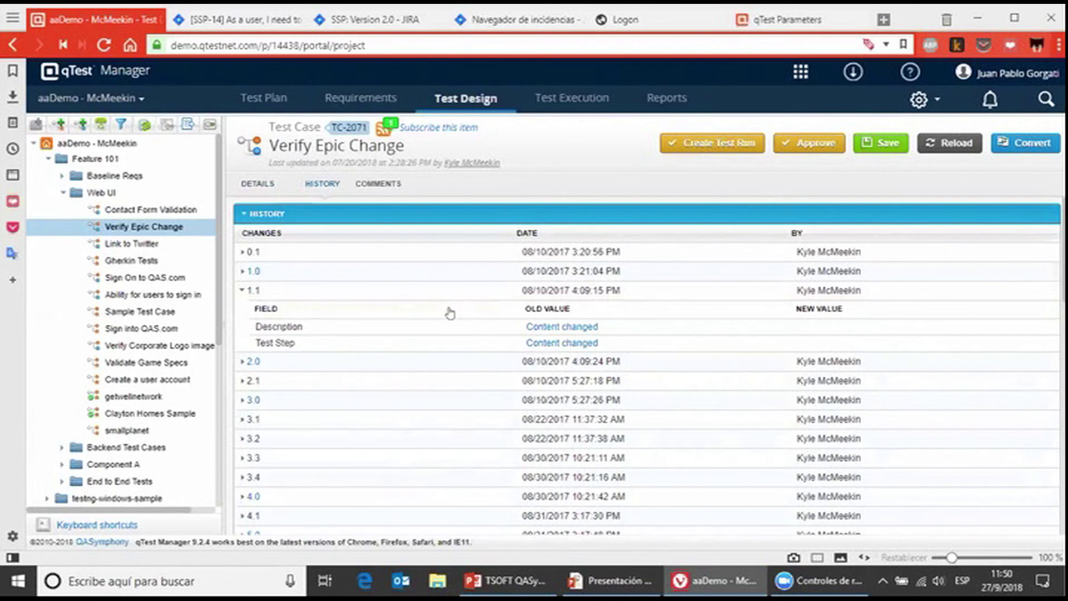
{"action": "left_click", "coordinate": [243, 381]}
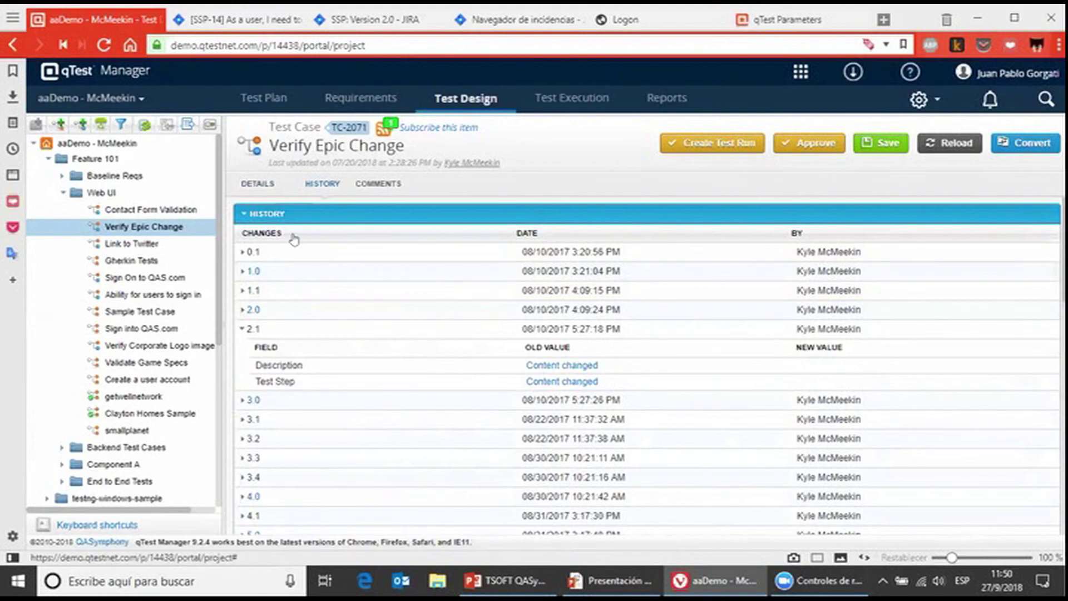
{"action": "scroll", "coordinate": [429, 341], "scroll_direction": "down", "scroll_amount": 10}
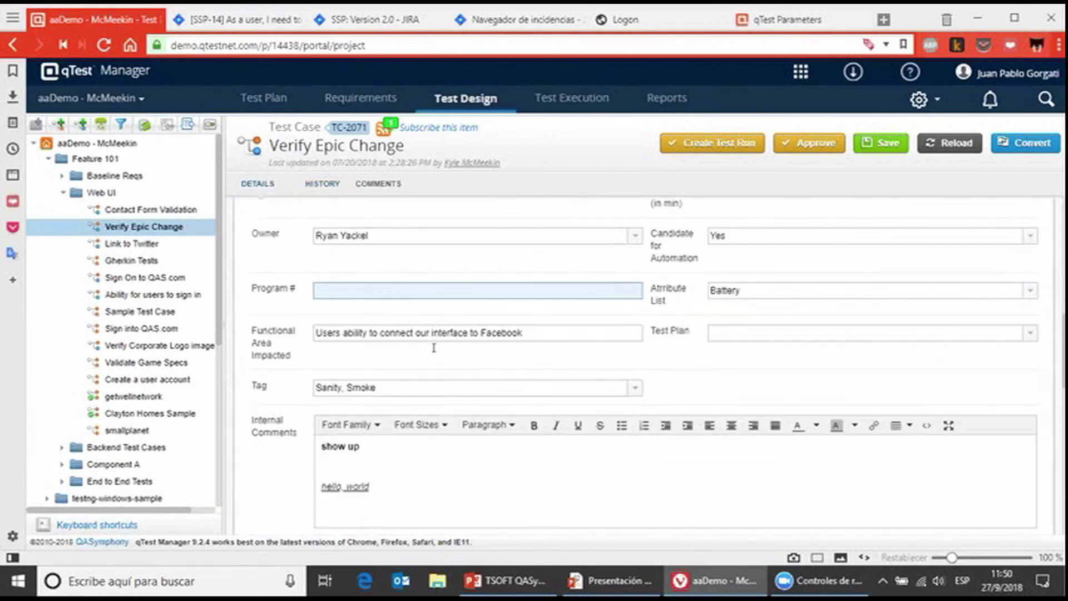
{"action": "scroll", "coordinate": [434, 347], "scroll_direction": "down", "scroll_amount": 8}
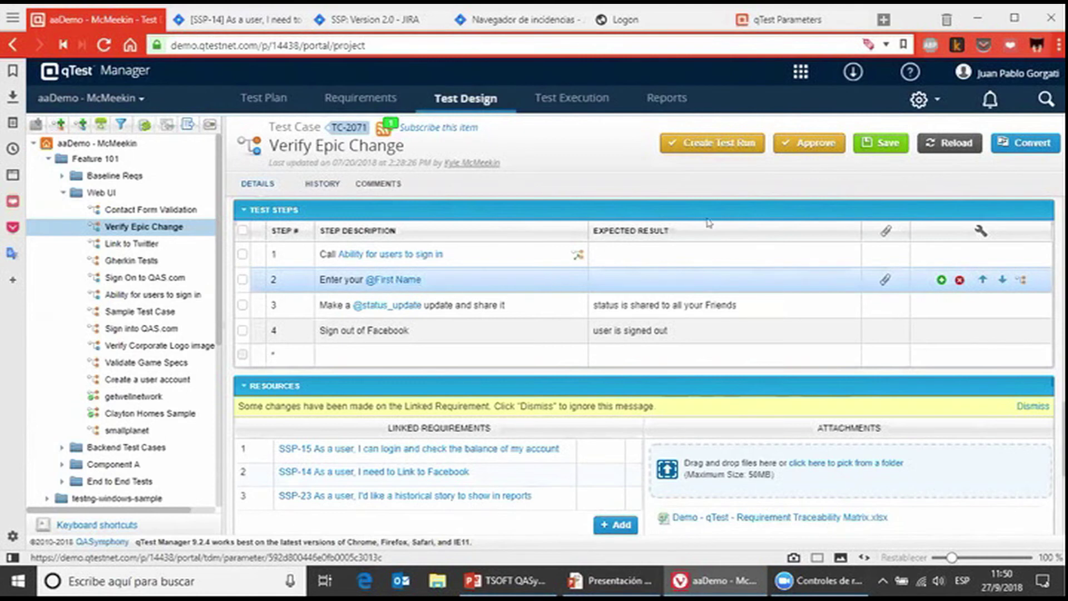
- Switch to qTest Parameters, enter First as the identifier filter, and review the value list of the First Name parameter
{"action": "left_click", "coordinate": [801, 71]}
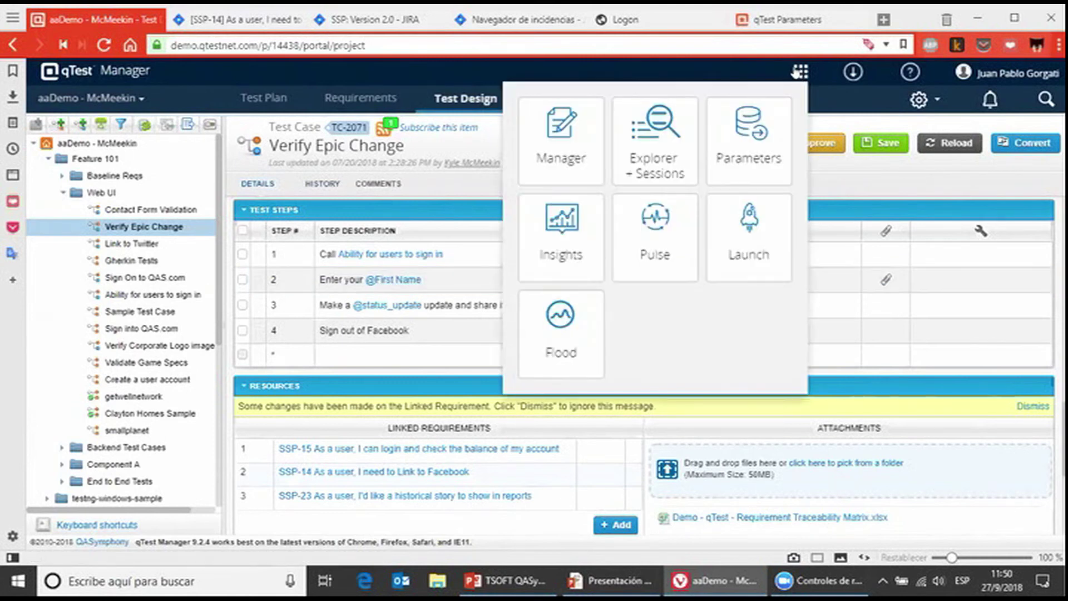
{"action": "left_click", "coordinate": [738, 135]}
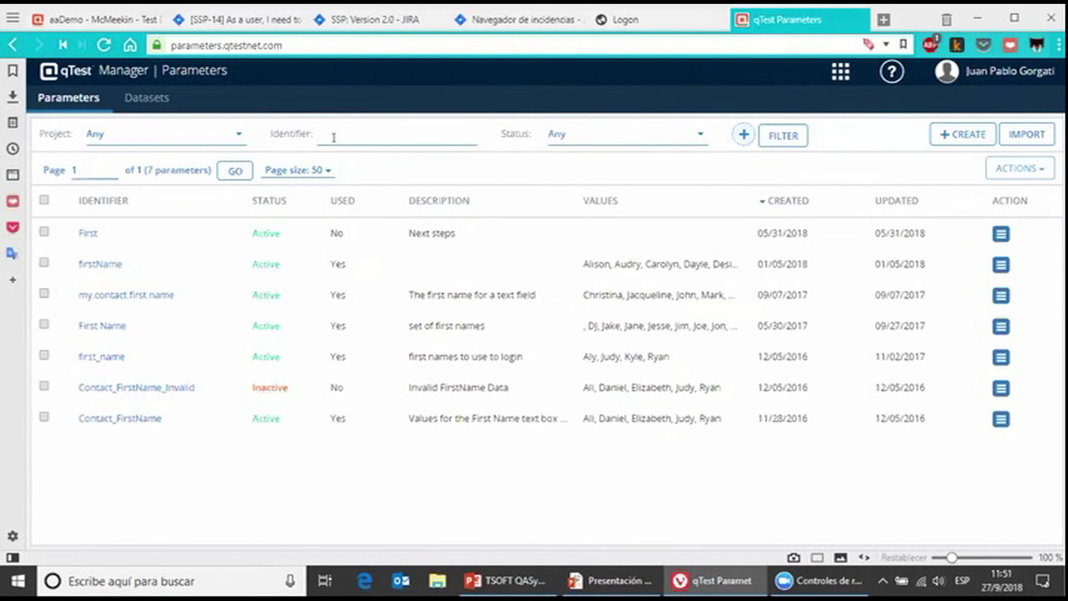
{"action": "type", "text": "Firstrst"}
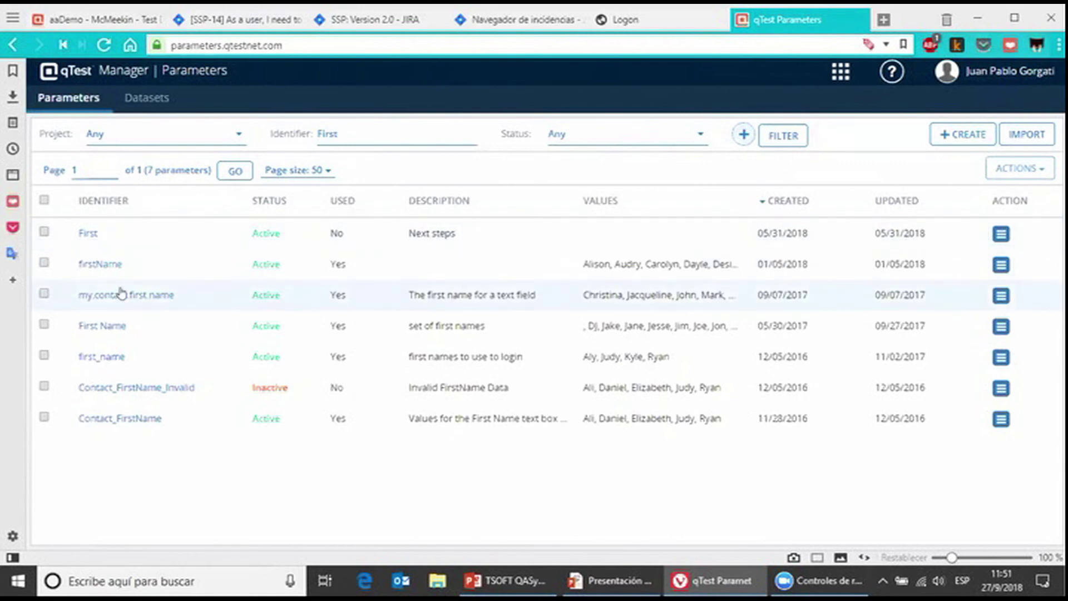
{"action": "left_click", "coordinate": [100, 327]}
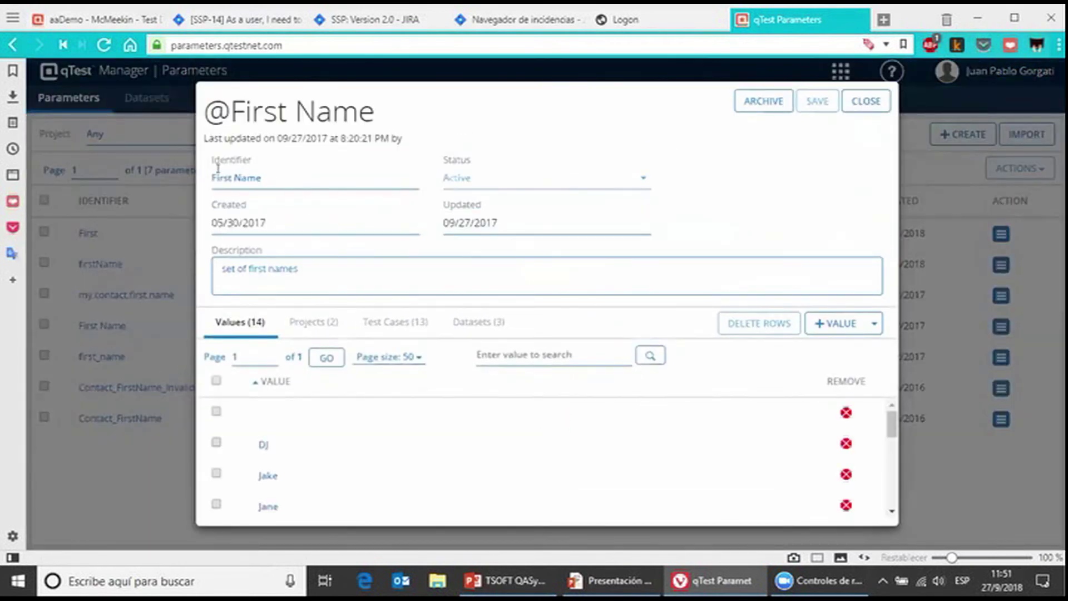
{"action": "scroll", "coordinate": [290, 437], "scroll_direction": "down", "scroll_amount": 5}
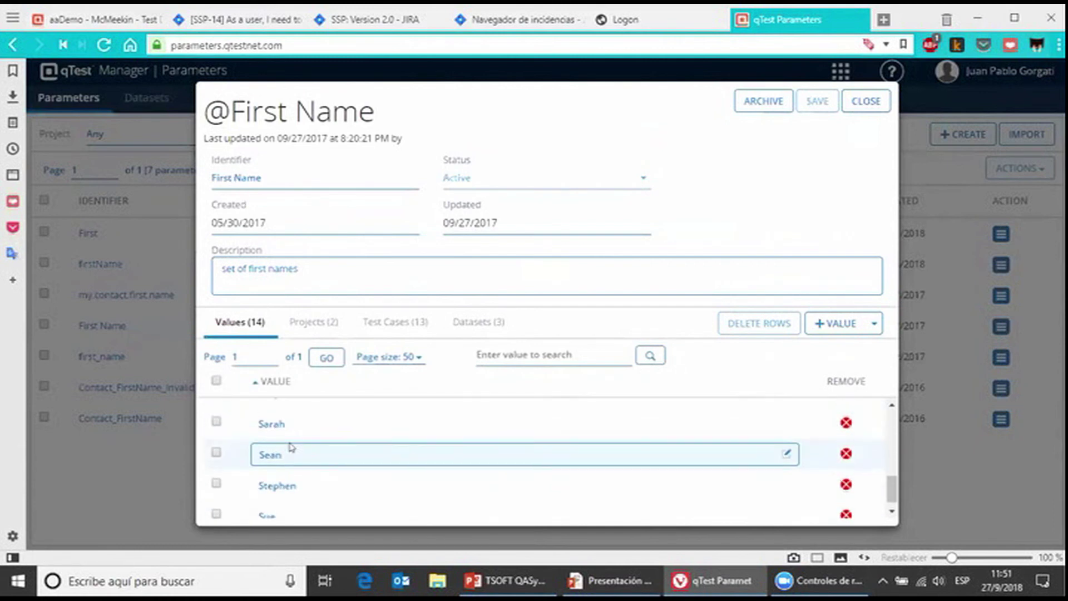
{"action": "scroll", "coordinate": [286, 445], "scroll_direction": "up", "scroll_amount": 5}
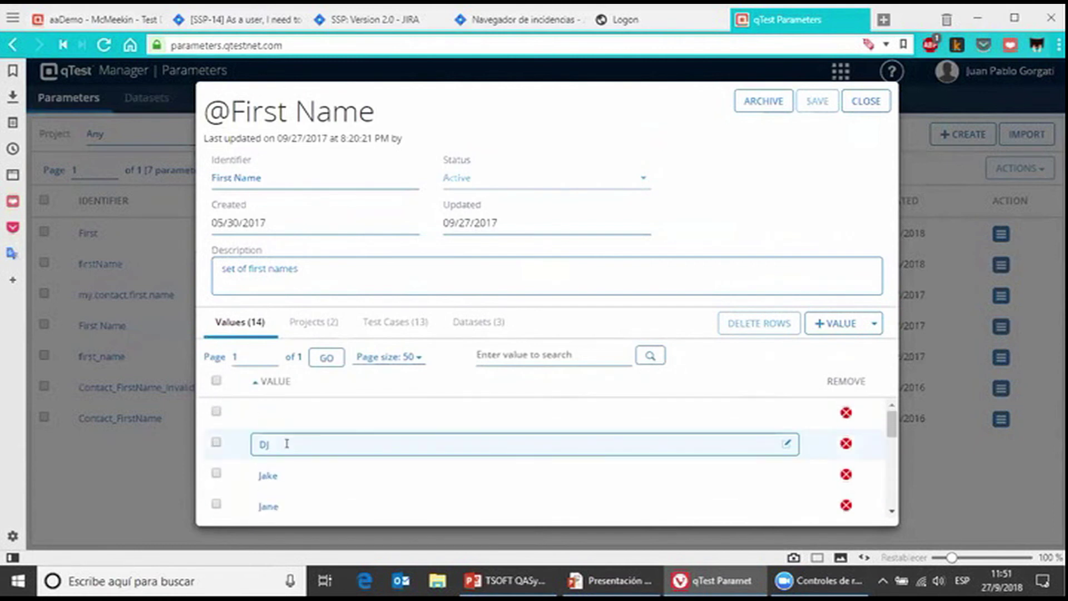
{"action": "left_click", "coordinate": [865, 101]}
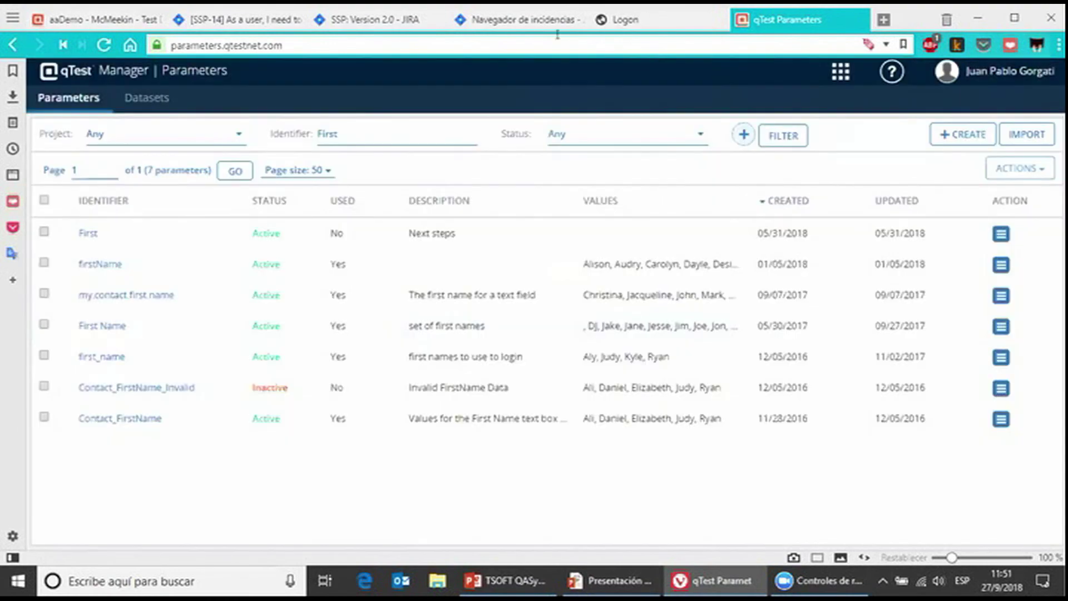
- Return to qTest Manager, examine the called test case Ability for users to sign in, and reopen Verify Epic Change
{"action": "left_click", "coordinate": [117, 20]}
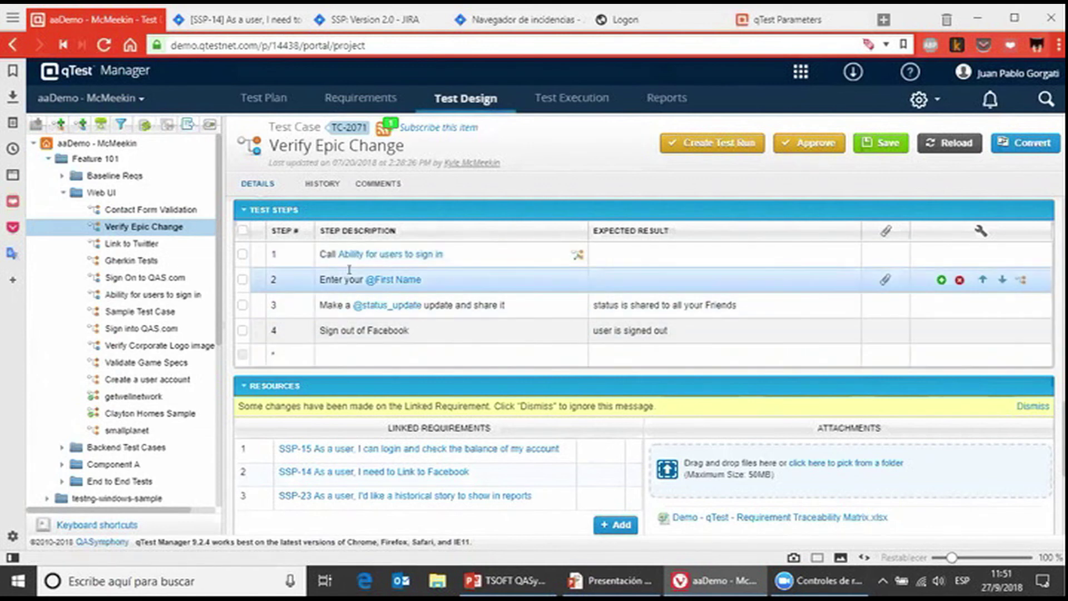
{"action": "left_click", "coordinate": [407, 255]}
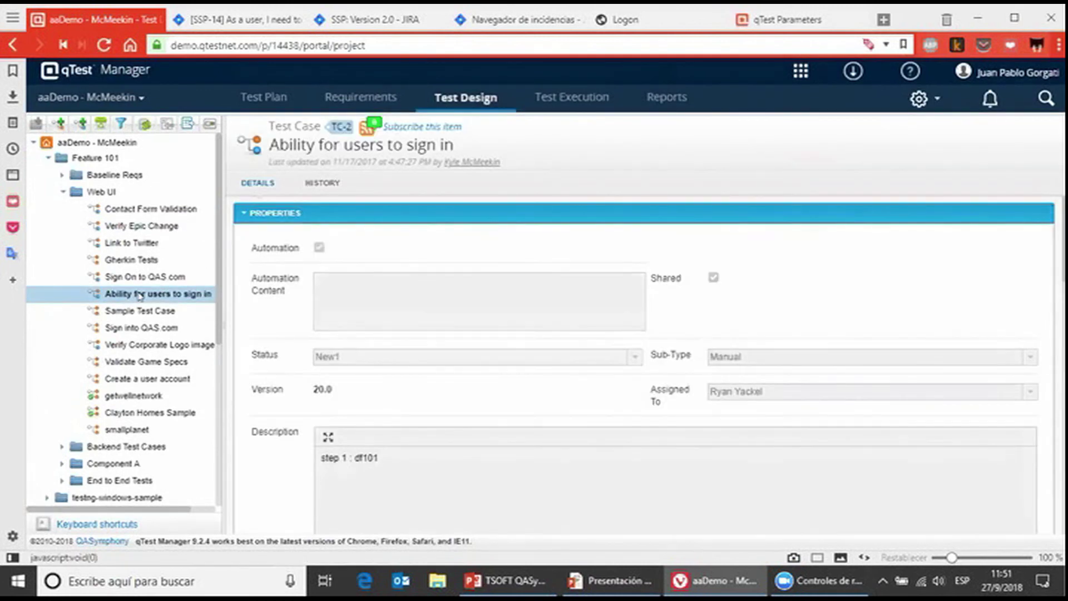
{"action": "scroll", "coordinate": [418, 332], "scroll_direction": "down", "scroll_amount": 5}
{"action": "scroll", "coordinate": [417, 332], "scroll_direction": "down", "scroll_amount": 10}
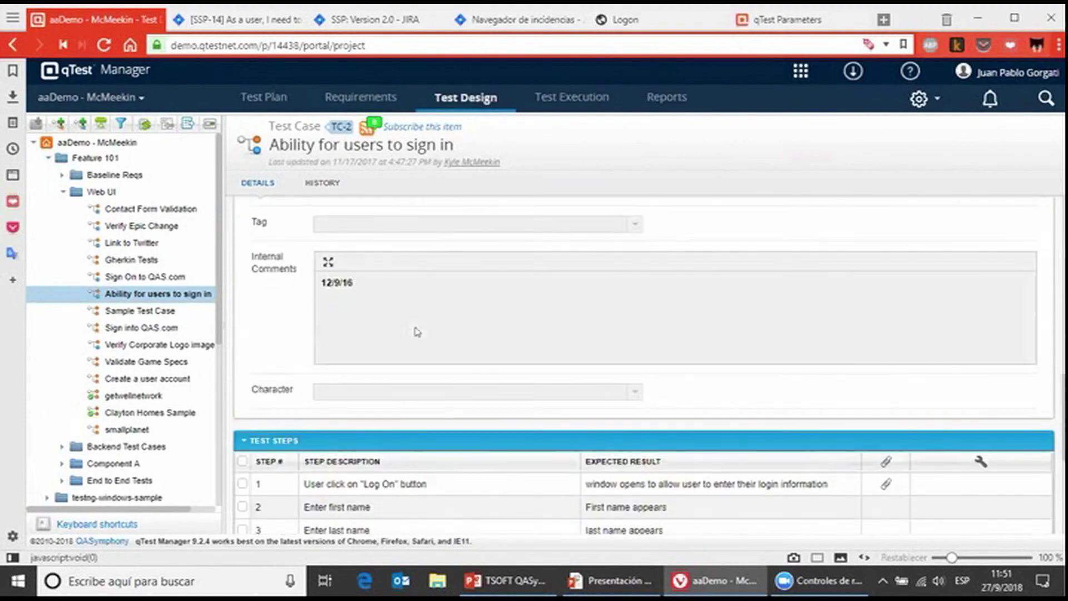
{"action": "scroll", "coordinate": [395, 421], "scroll_direction": "down", "scroll_amount": 2}
{"action": "scroll", "coordinate": [395, 422], "scroll_direction": "up", "scroll_amount": 6}
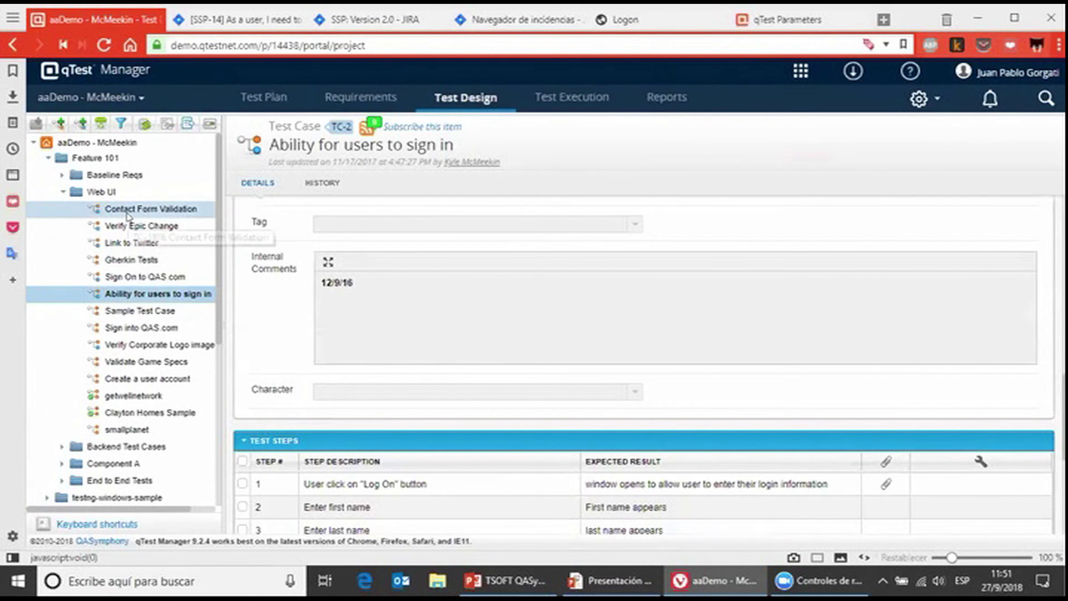
{"action": "left_click", "coordinate": [136, 230]}
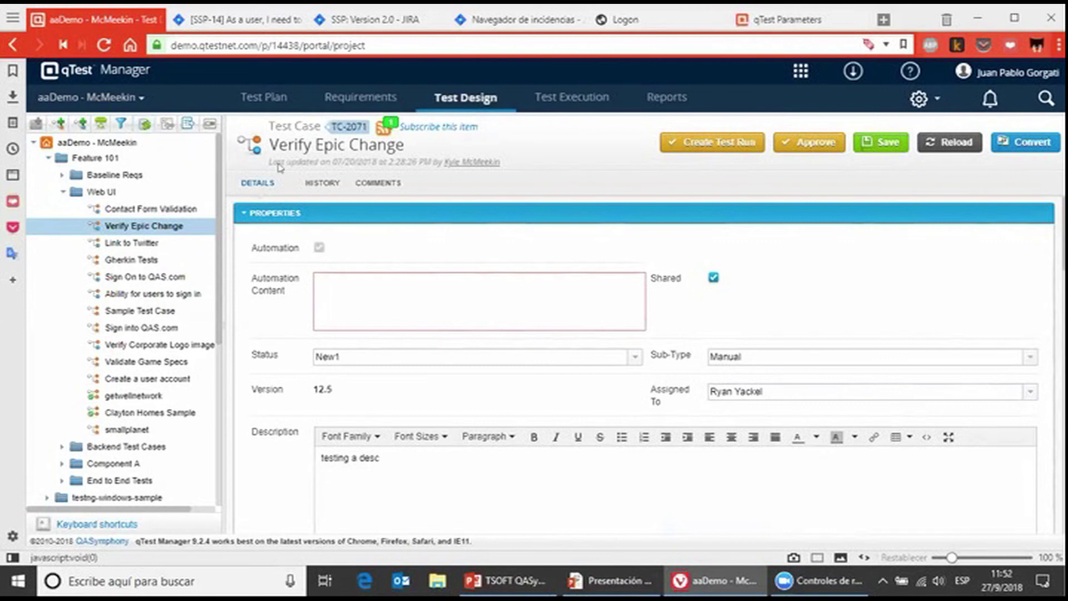
- Open the test execution area and review the test runs of the Feature 101 suite in Sprint 2
{"action": "left_click", "coordinate": [591, 99]}
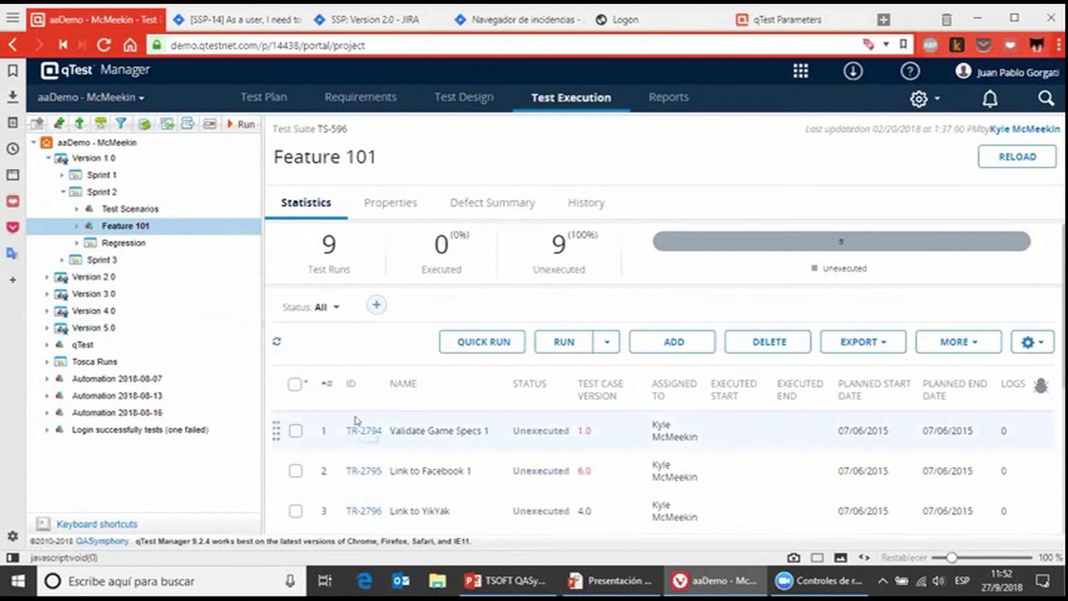
{"action": "scroll", "coordinate": [374, 445], "scroll_direction": "down", "scroll_amount": 3}
{"action": "scroll", "coordinate": [374, 445], "scroll_direction": "up", "scroll_amount": 3}
{"action": "scroll", "coordinate": [384, 423], "scroll_direction": "down", "scroll_amount": 3}
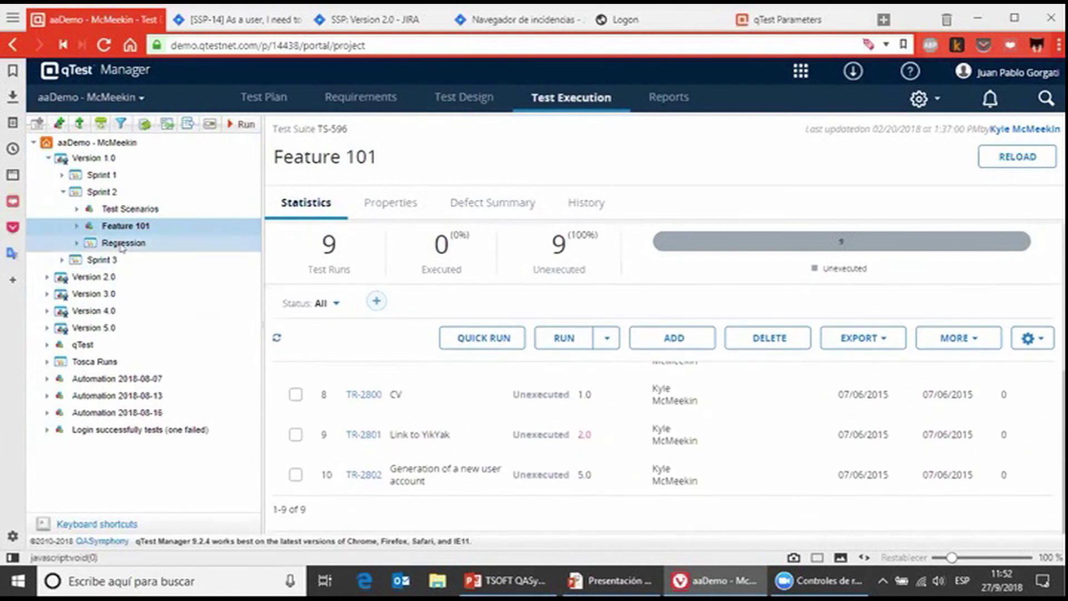
{"action": "scroll", "coordinate": [462, 434], "scroll_direction": "up", "scroll_amount": 5}
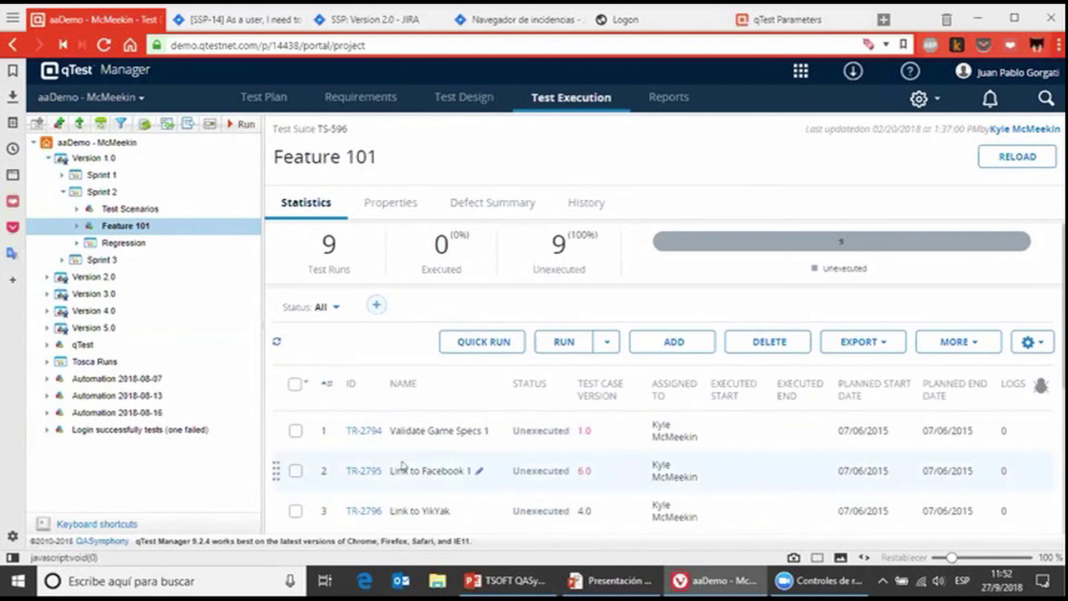
{"action": "scroll", "coordinate": [402, 464], "scroll_direction": "down", "scroll_amount": 2}
{"action": "scroll", "coordinate": [398, 460], "scroll_direction": "up", "scroll_amount": 2}
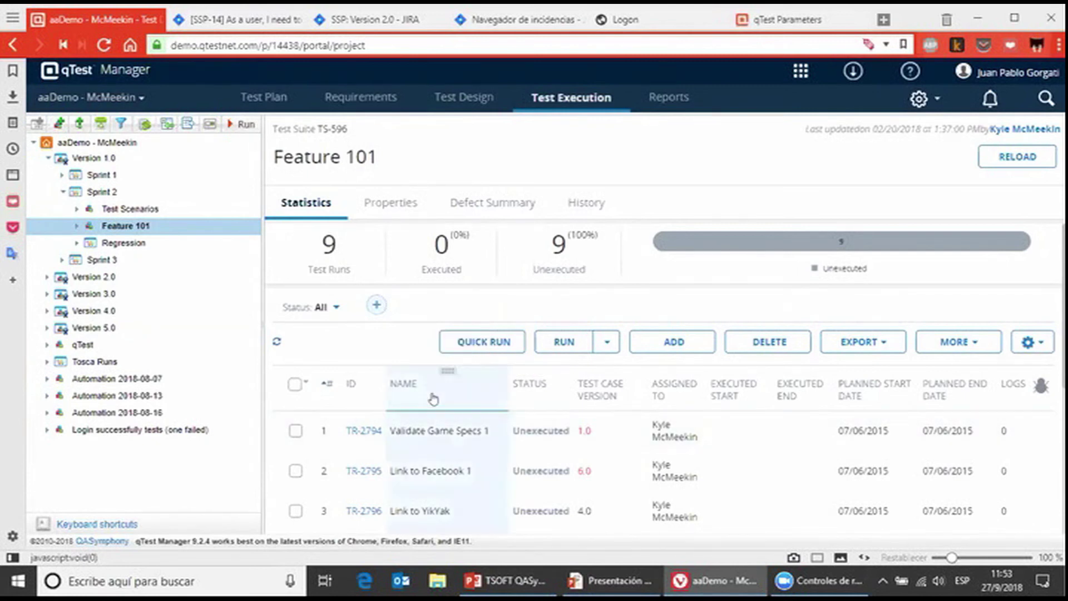
{"action": "scroll", "coordinate": [389, 445], "scroll_direction": "down", "scroll_amount": 5}
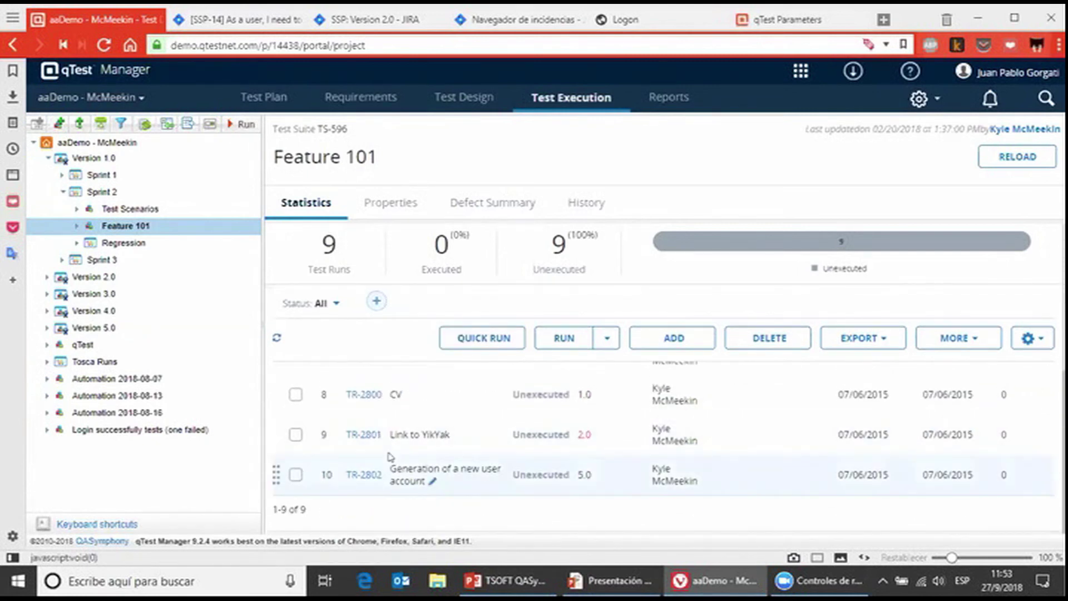
{"action": "scroll", "coordinate": [426, 426], "scroll_direction": "up", "scroll_amount": 5}
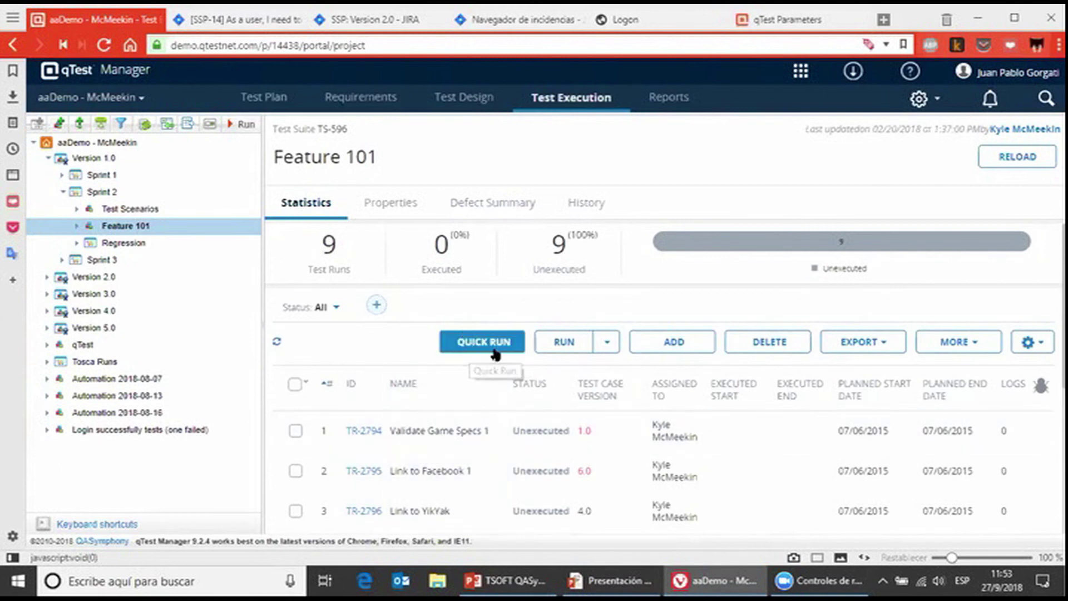
- Open a quick run of all Feature 101 test runs with their current versions, check the bulk status options, and close it unapplied
{"action": "left_click", "coordinate": [295, 384]}
{"action": "left_click", "coordinate": [474, 343]}
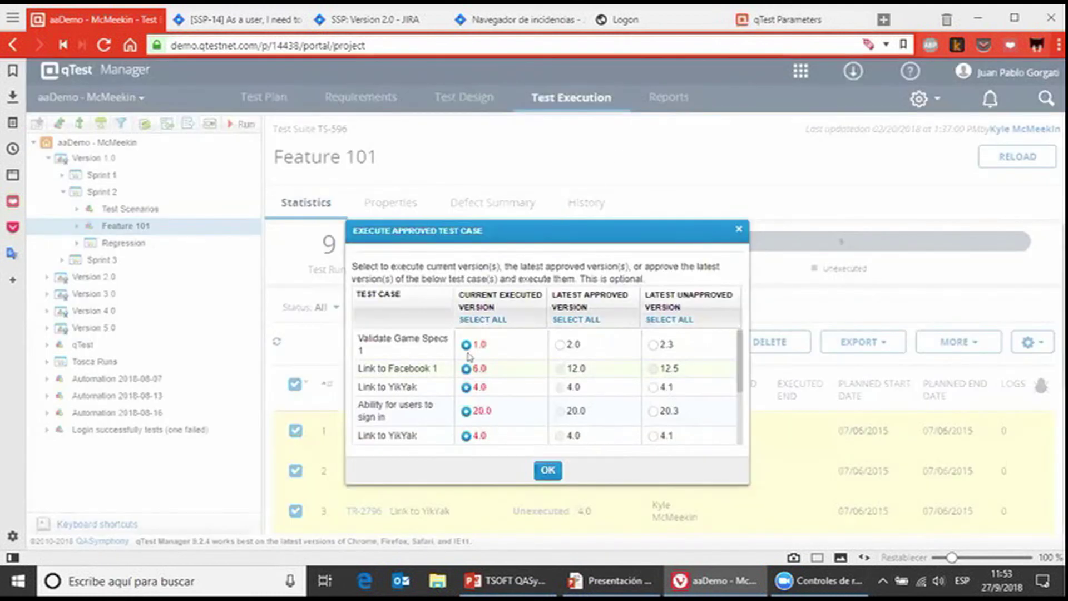
{"action": "left_click", "coordinate": [551, 469]}
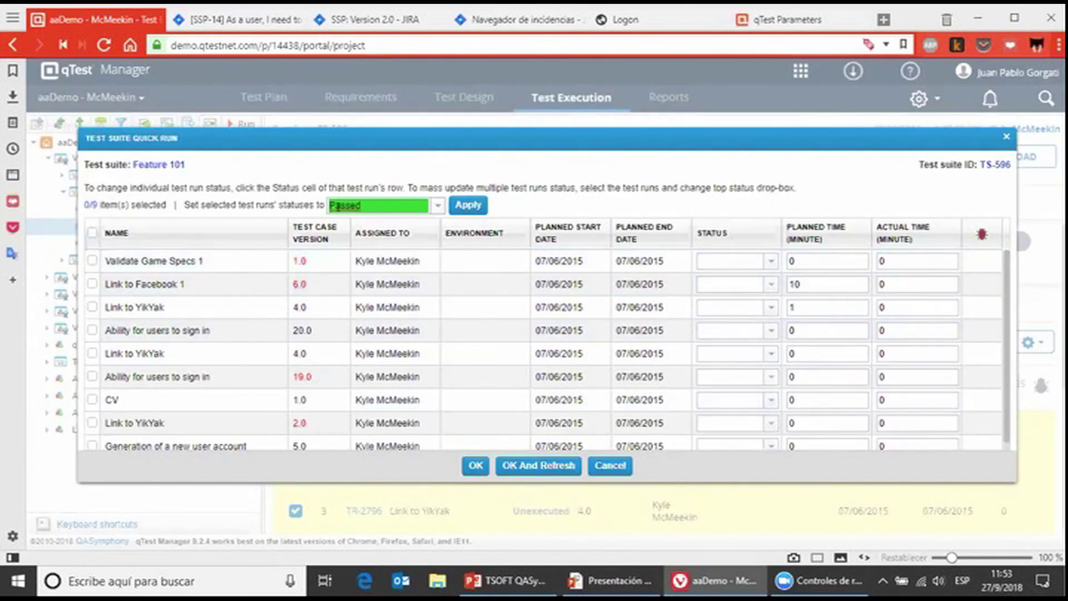
{"action": "left_click", "coordinate": [436, 207]}
{"action": "left_click", "coordinate": [436, 207]}
{"action": "left_click", "coordinate": [1006, 137]}
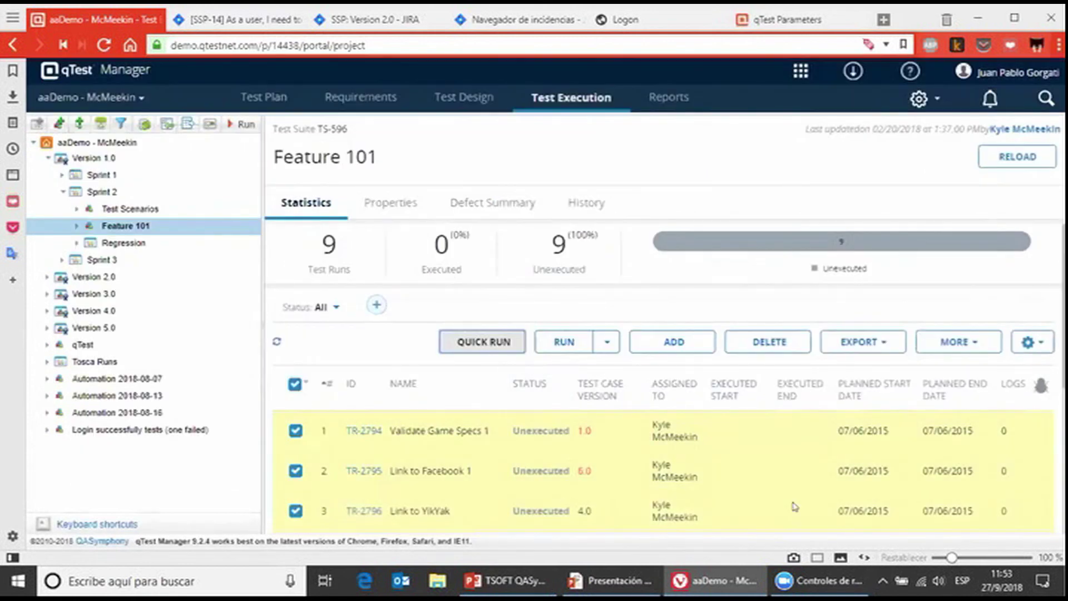
- Clear the test run selection, select only Link to Facebook 1, and run it with TestPad only
{"action": "scroll", "coordinate": [731, 435], "scroll_direction": "down", "scroll_amount": 5}
{"action": "scroll", "coordinate": [736, 468], "scroll_direction": "down", "scroll_amount": 3}
{"action": "left_click", "coordinate": [294, 384]}
{"action": "scroll", "coordinate": [362, 423], "scroll_direction": "down", "scroll_amount": 2}
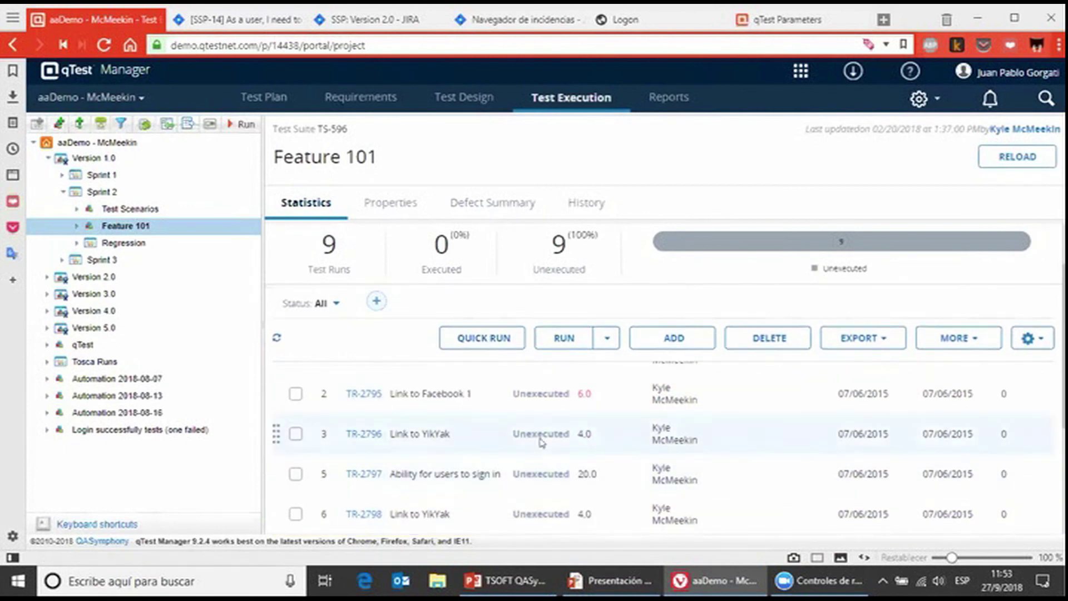
{"action": "left_click", "coordinate": [295, 393]}
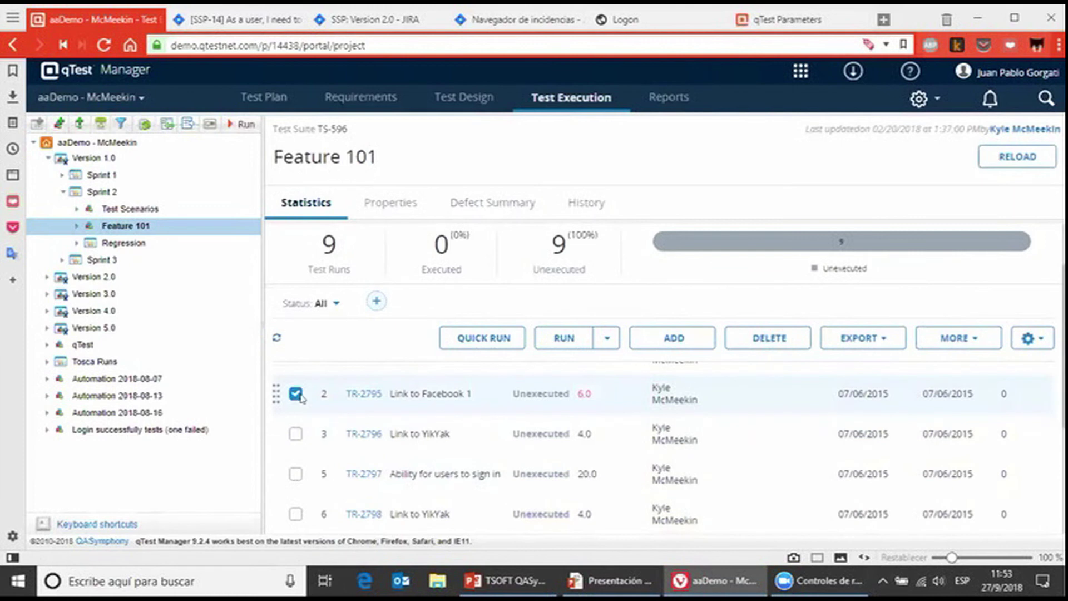
{"action": "left_click", "coordinate": [607, 339]}
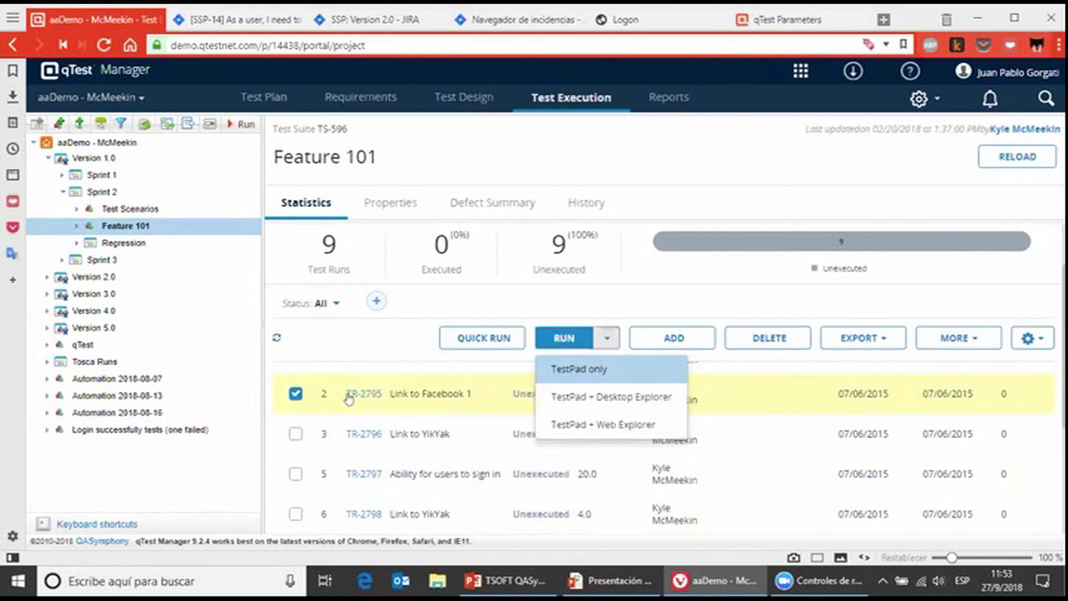
{"action": "left_click", "coordinate": [573, 369]}
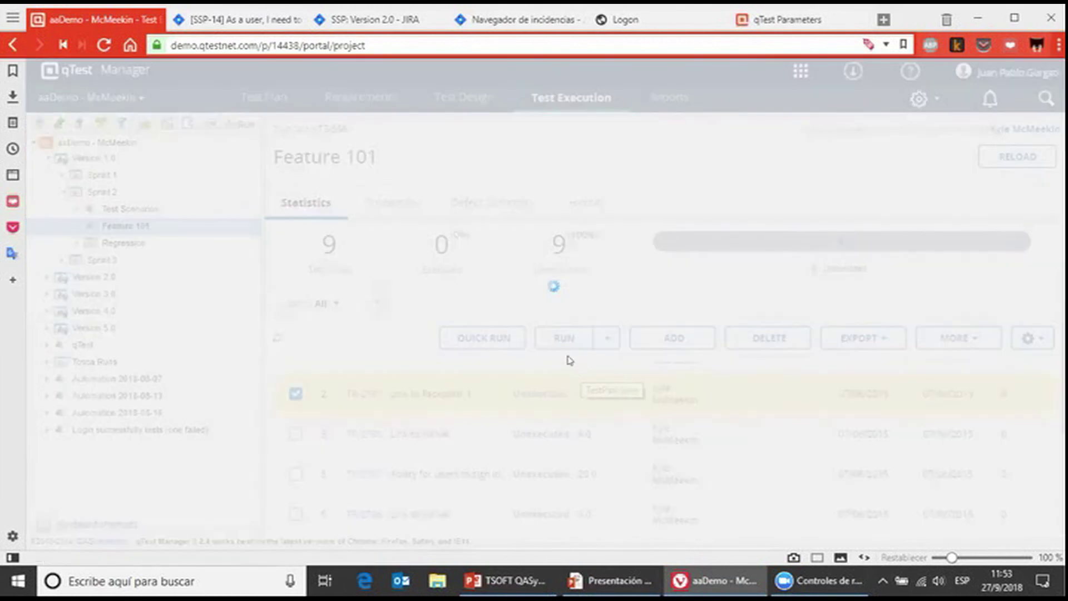
{"action": "left_click", "coordinate": [546, 326]}
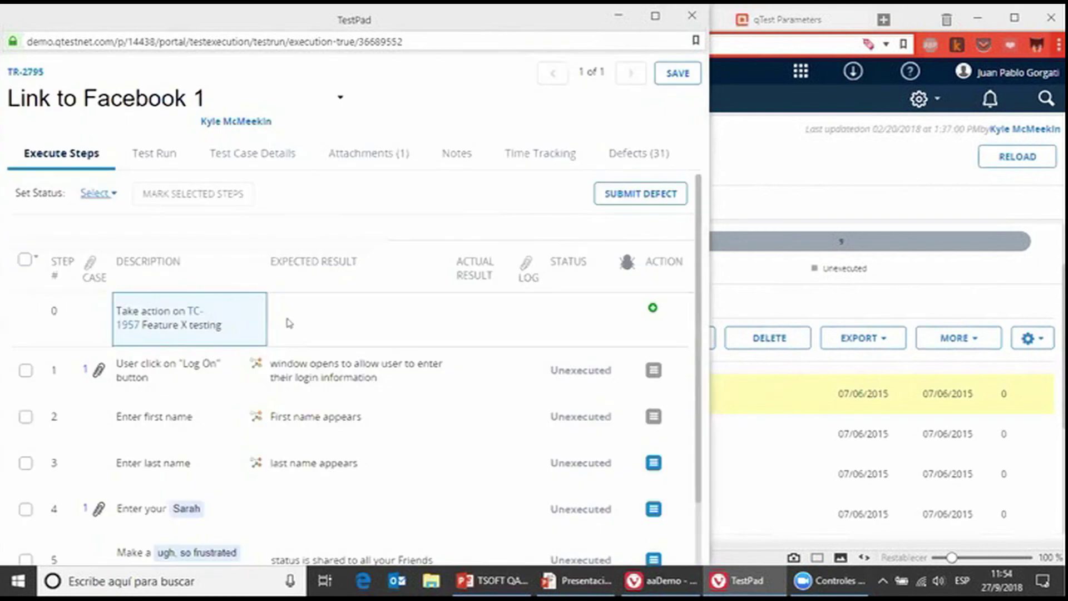
- Look through the Link to Facebook 1 steps in TestPad and set the status of step 1 to Passed
{"action": "scroll", "coordinate": [189, 364], "scroll_direction": "down", "scroll_amount": 1}
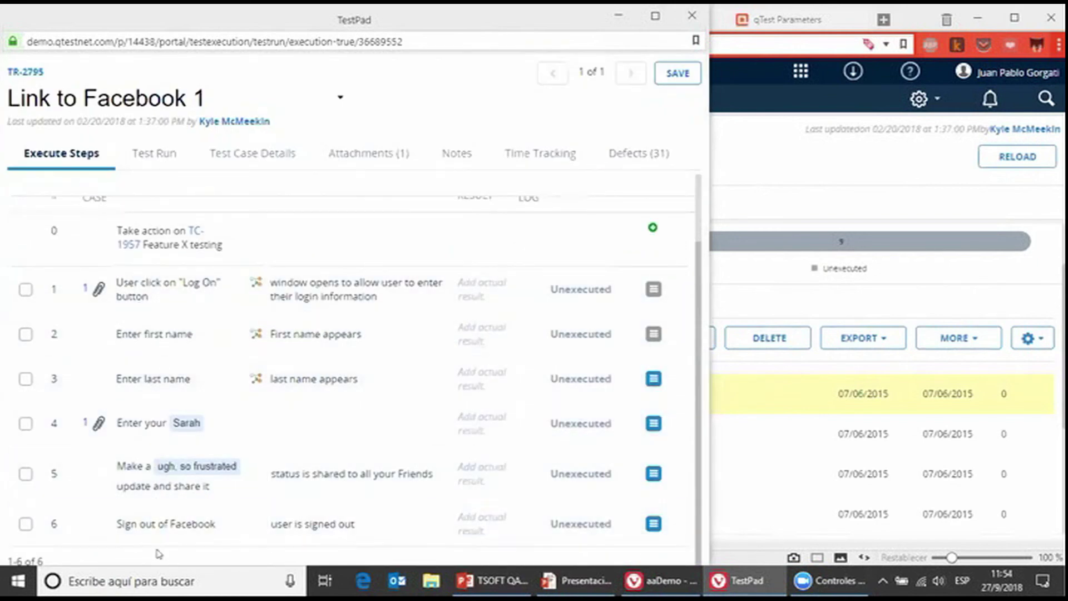
{"action": "scroll", "coordinate": [155, 276], "scroll_direction": "up", "scroll_amount": 1}
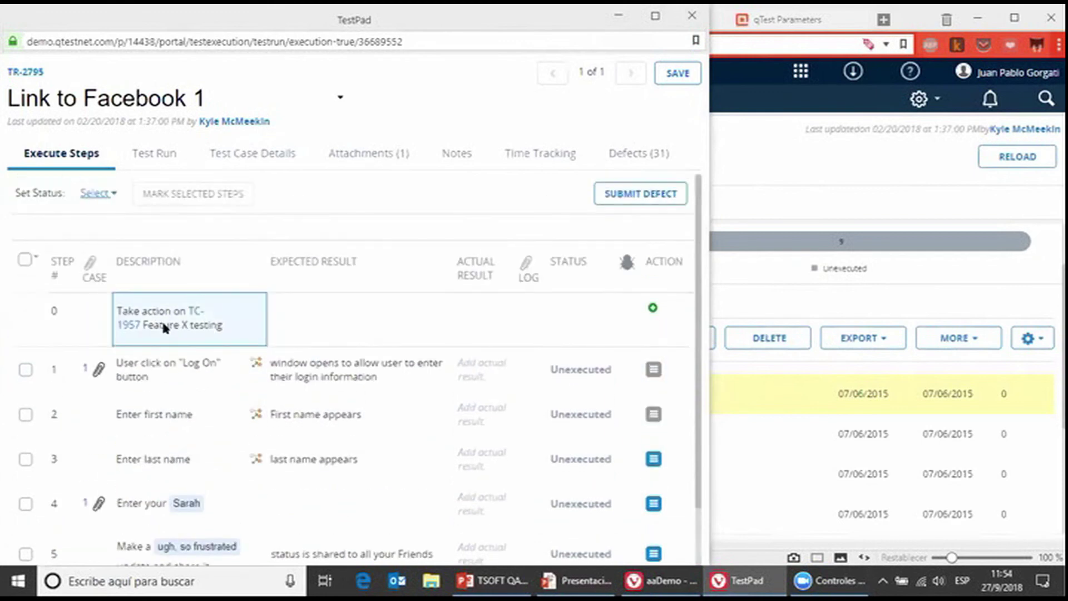
{"action": "scroll", "coordinate": [215, 388], "scroll_direction": "down", "scroll_amount": 1}
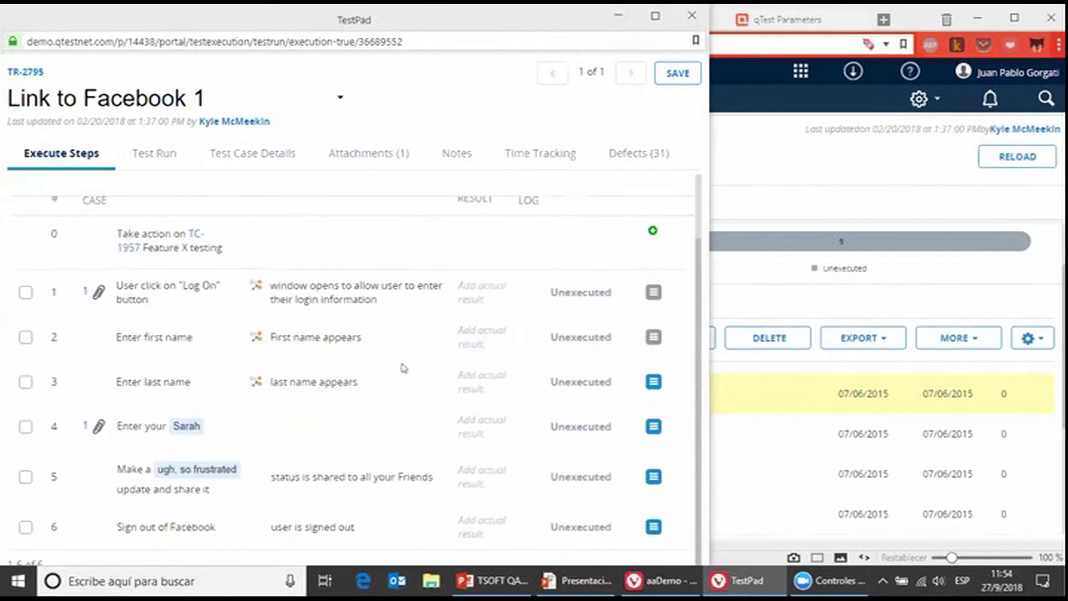
{"action": "left_click", "coordinate": [554, 294]}
{"action": "left_click", "coordinate": [582, 346]}
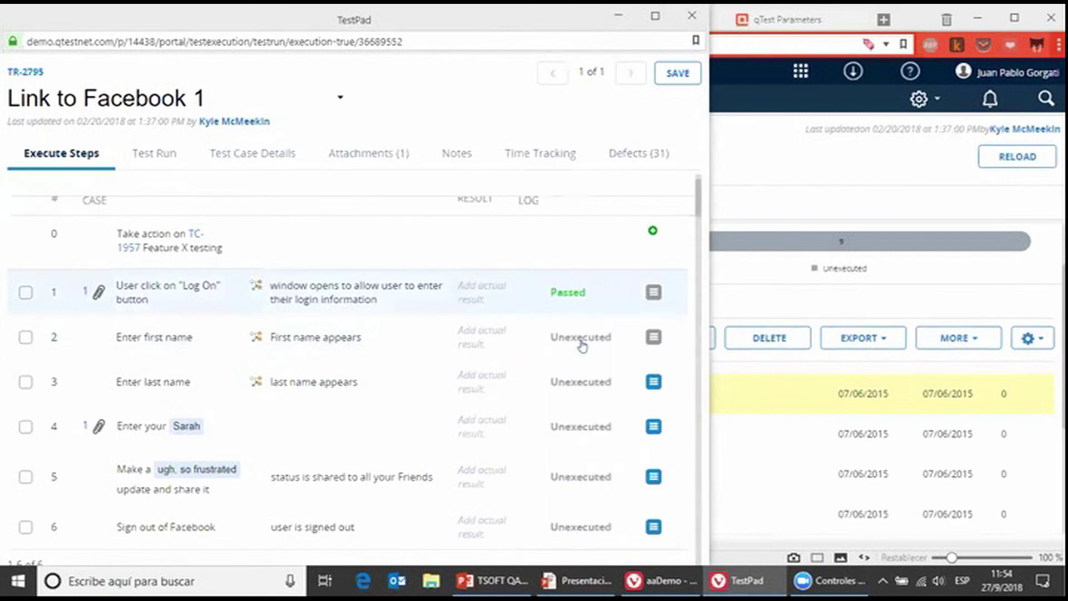
- Set the status of step 2, Enter first name, to Passed and step 3, Enter last name, to Failed
{"action": "left_click", "coordinate": [563, 334]}
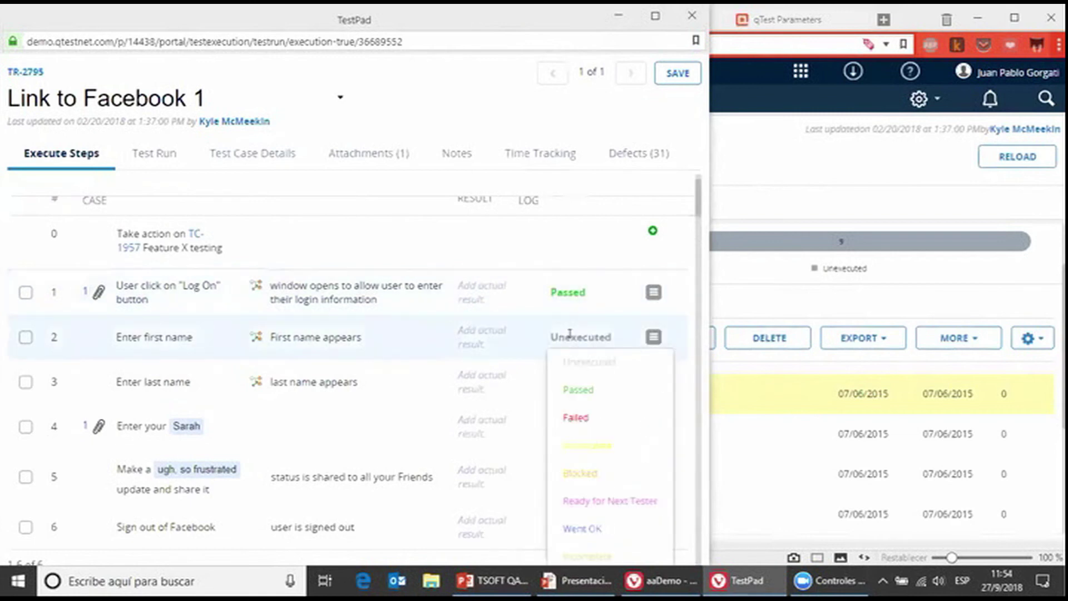
{"action": "left_click", "coordinate": [570, 390]}
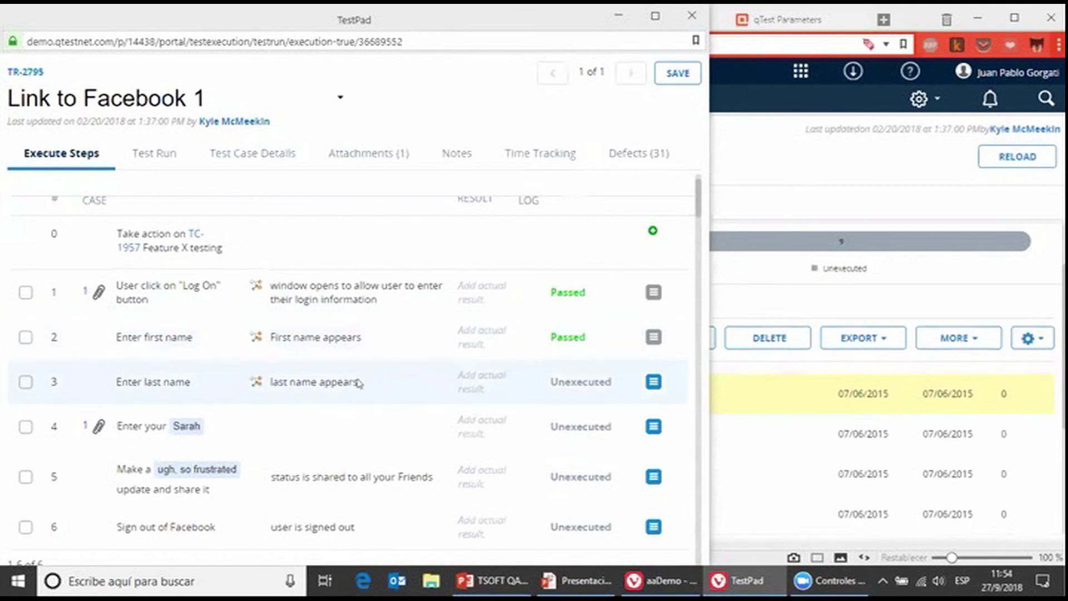
{"action": "left_click", "coordinate": [568, 337]}
{"action": "left_click", "coordinate": [574, 392]}
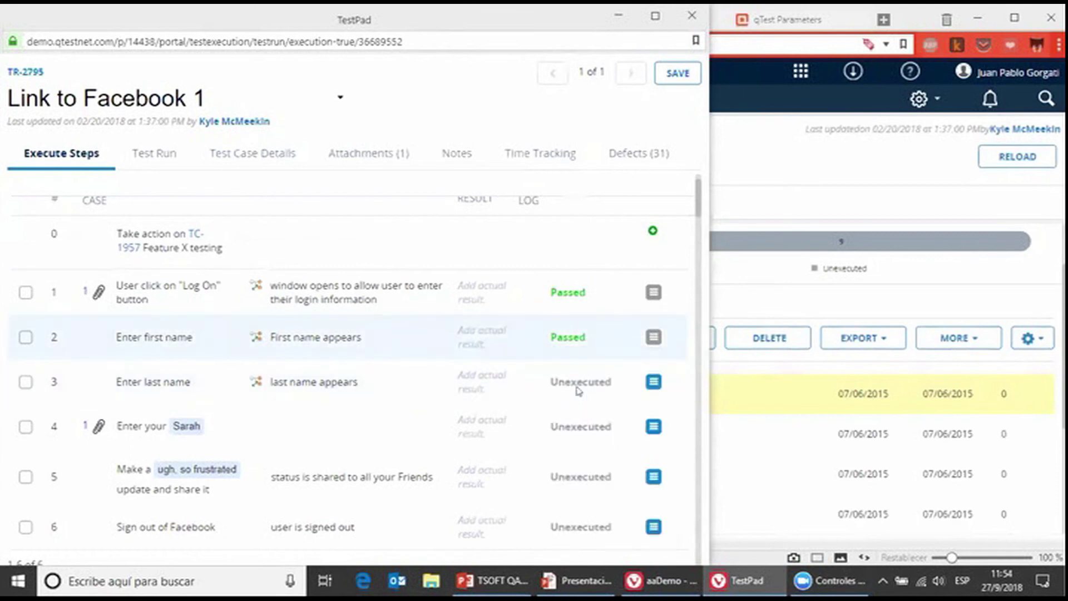
{"action": "left_click", "coordinate": [577, 392]}
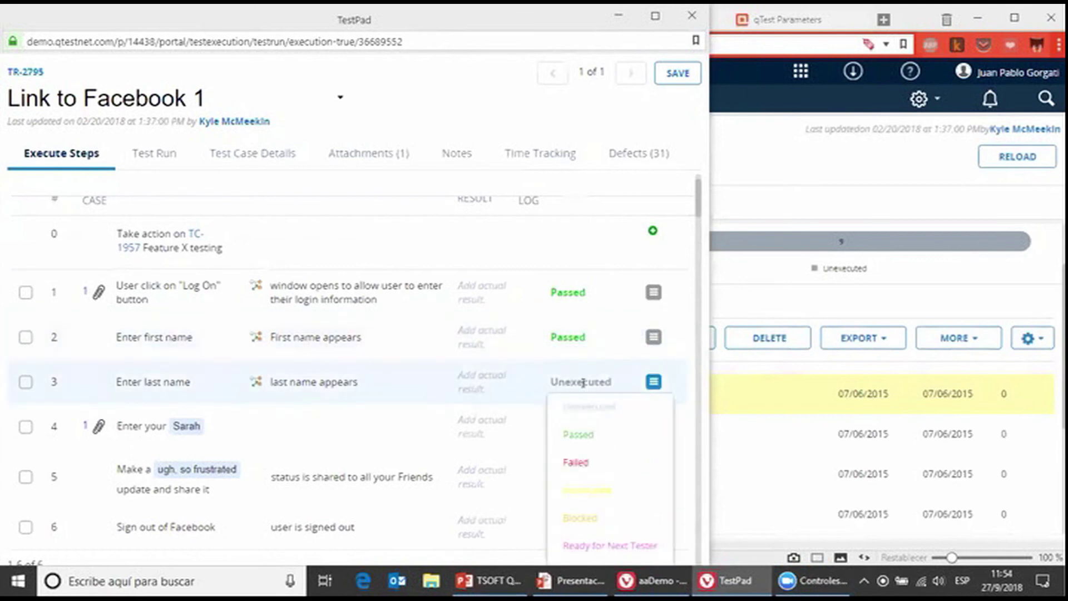
{"action": "left_click", "coordinate": [581, 439]}
{"action": "left_click", "coordinate": [567, 337]}
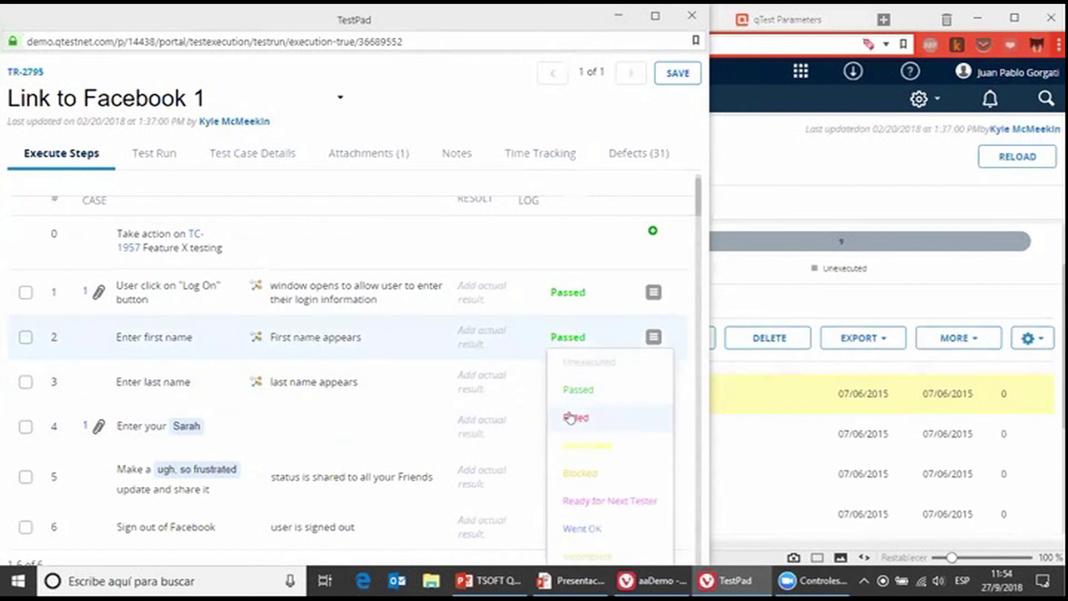
{"action": "left_click", "coordinate": [570, 383]}
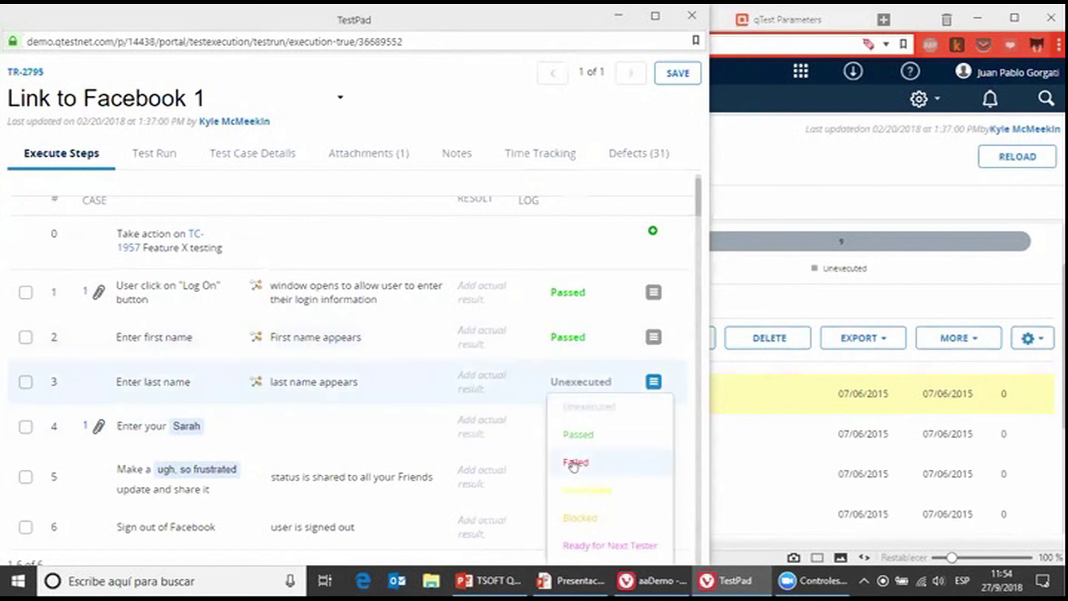
{"action": "left_click", "coordinate": [573, 462]}
{"action": "left_click", "coordinate": [577, 467]}
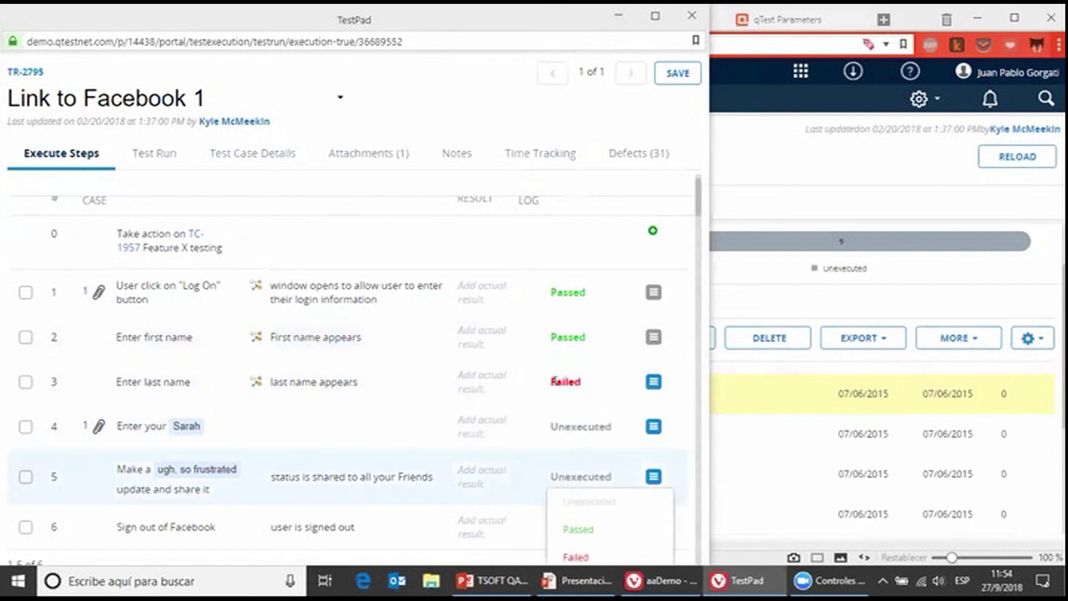
{"action": "left_click", "coordinate": [561, 384]}
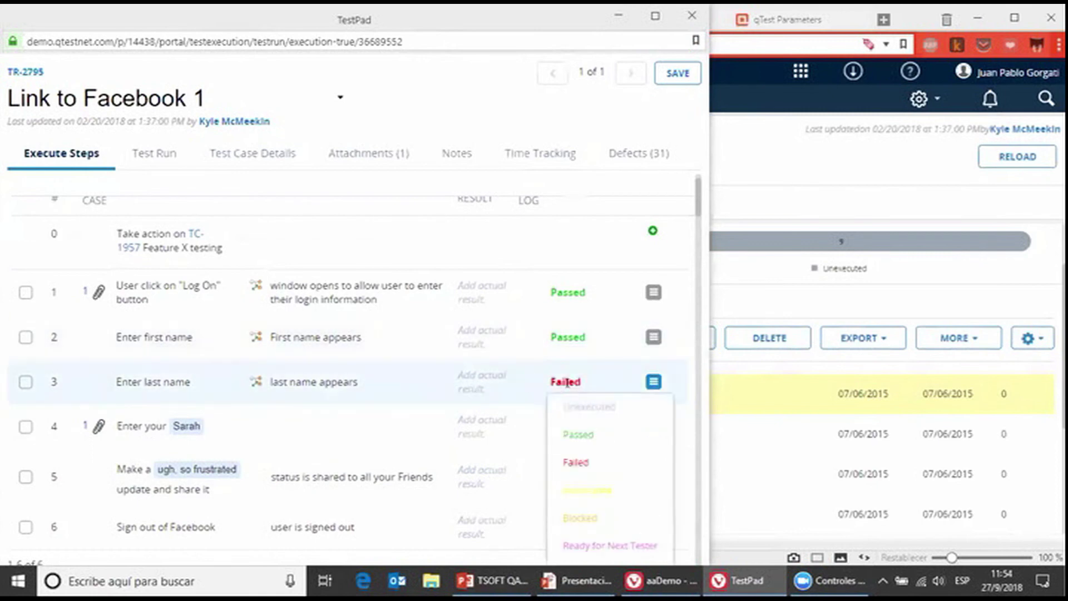
- Record "El apellido aparece cortado" as the actual result of step 3, keeping its status Failed
{"action": "left_click", "coordinate": [463, 371]}
{"action": "left_click", "coordinate": [463, 371]}
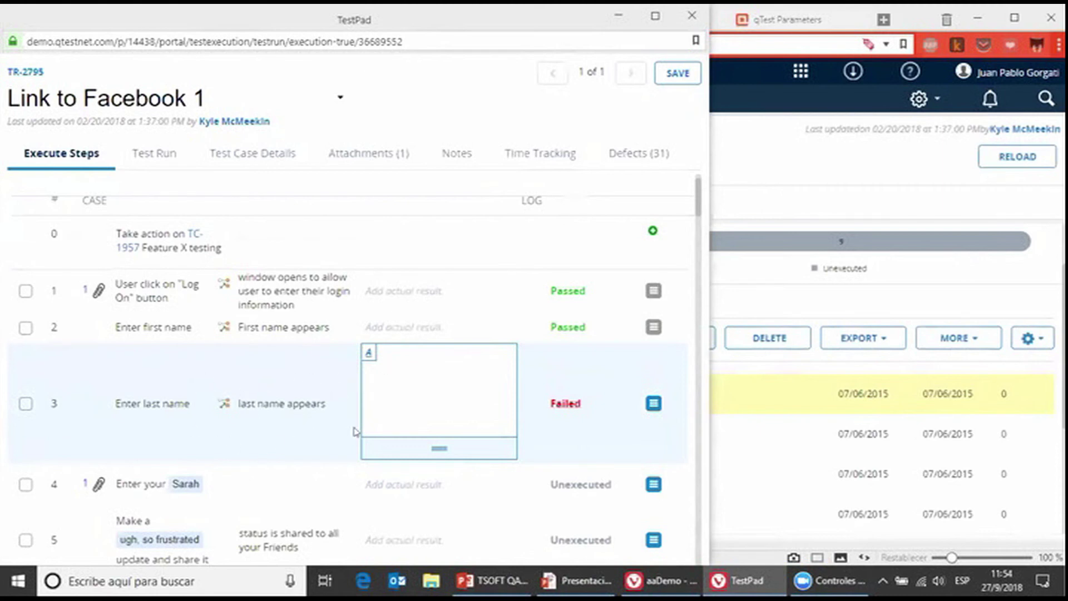
{"action": "type", "text": "apellido aparece cortados"}
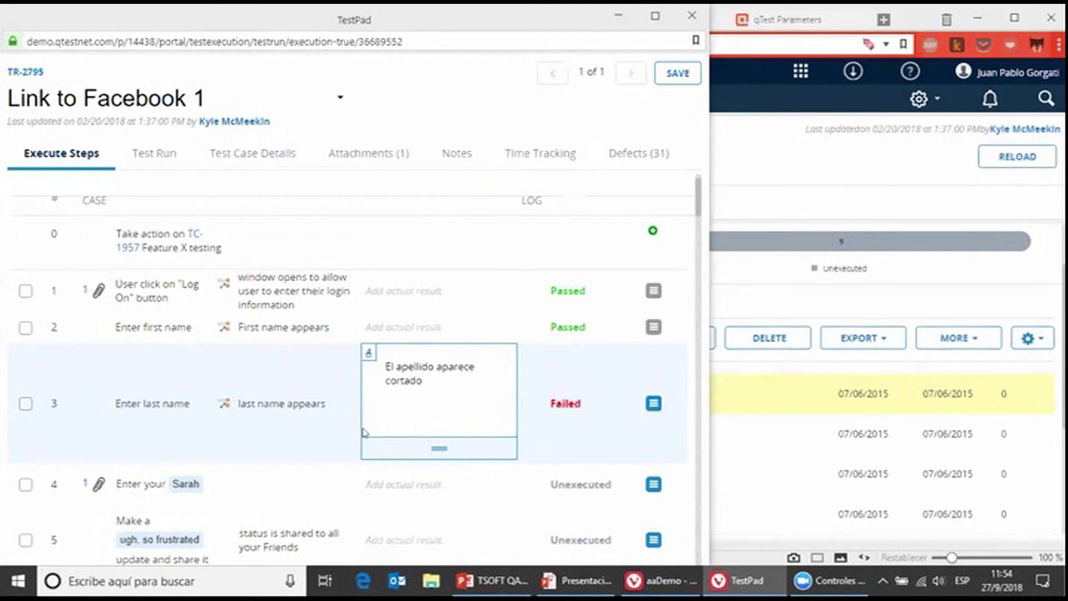
{"action": "left_click", "coordinate": [565, 403]}
{"action": "left_click", "coordinate": [677, 379]}
{"action": "left_click", "coordinate": [613, 393]}
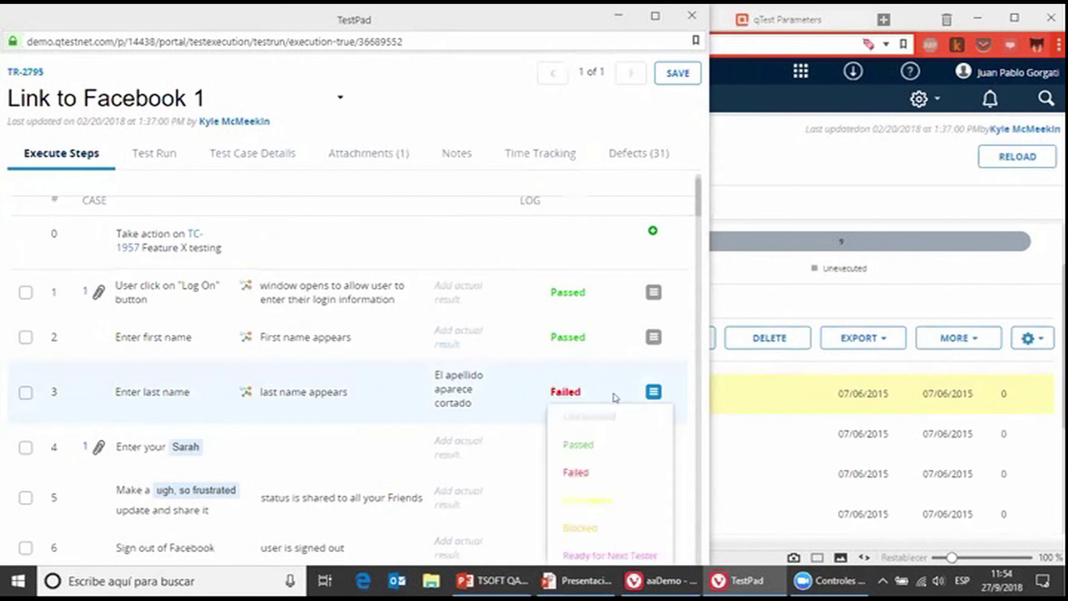
{"action": "left_click", "coordinate": [614, 394]}
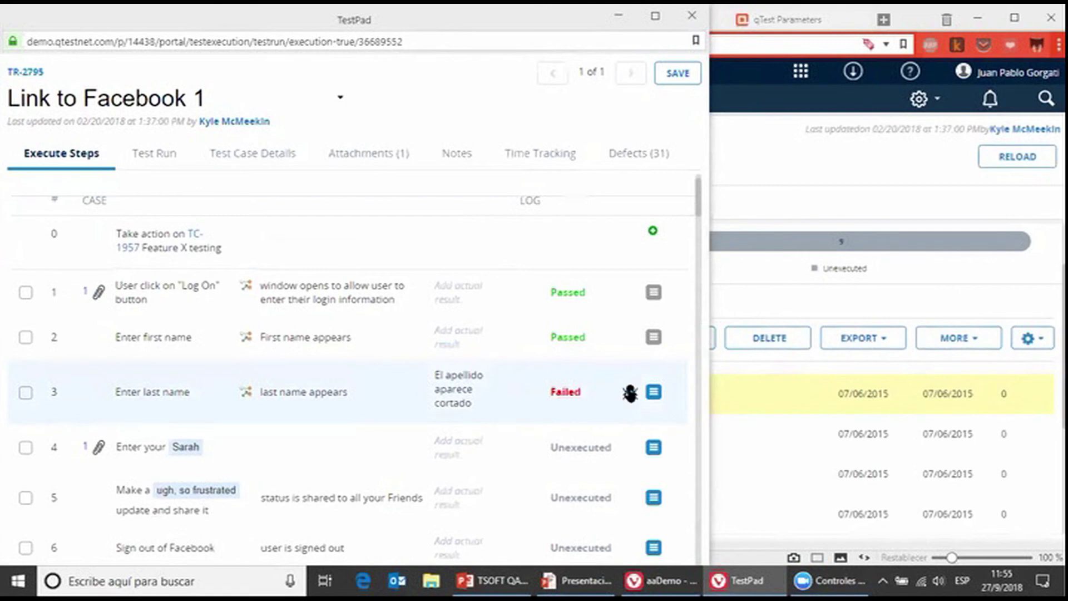
- Start a new Demo QAS_Bug defect for step 3, including all test step details and the test execution details as the defect's comment
{"action": "left_click", "coordinate": [630, 393]}
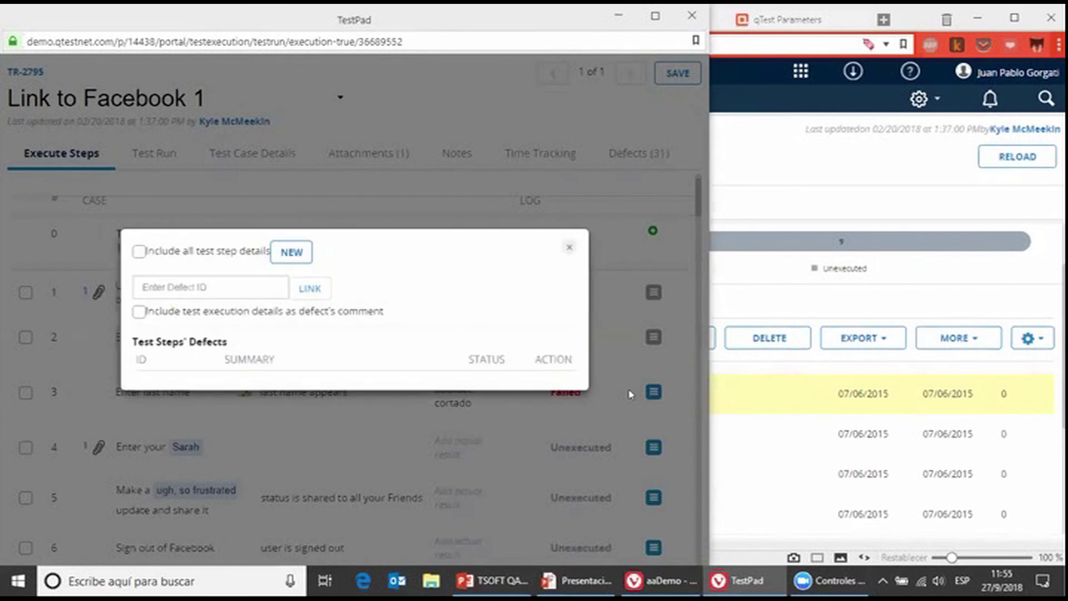
{"action": "left_click", "coordinate": [139, 251]}
{"action": "left_click", "coordinate": [140, 310]}
{"action": "left_click", "coordinate": [285, 256]}
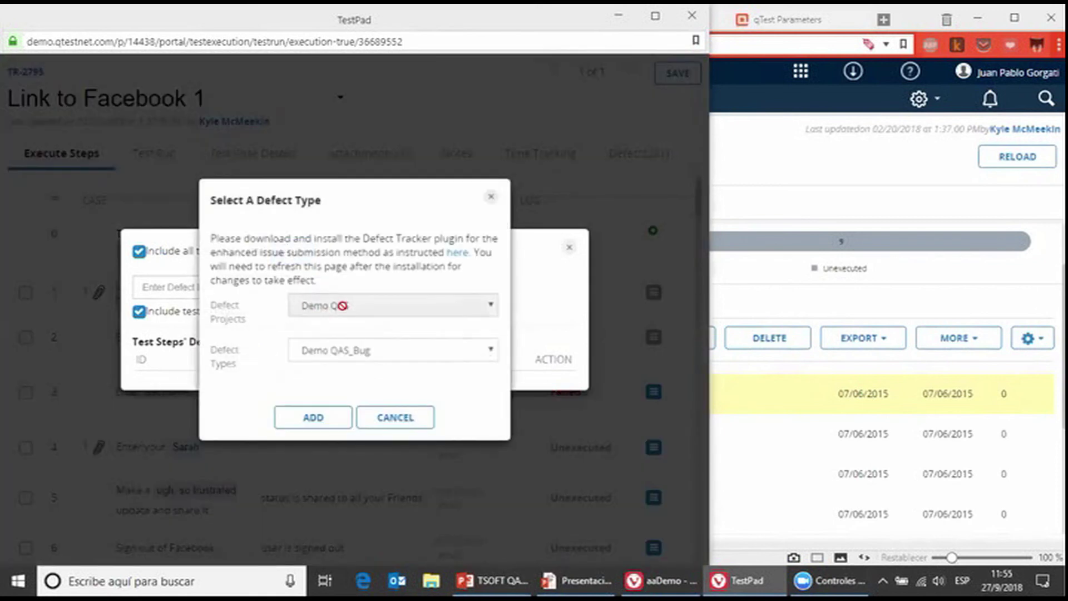
{"action": "left_click", "coordinate": [321, 350]}
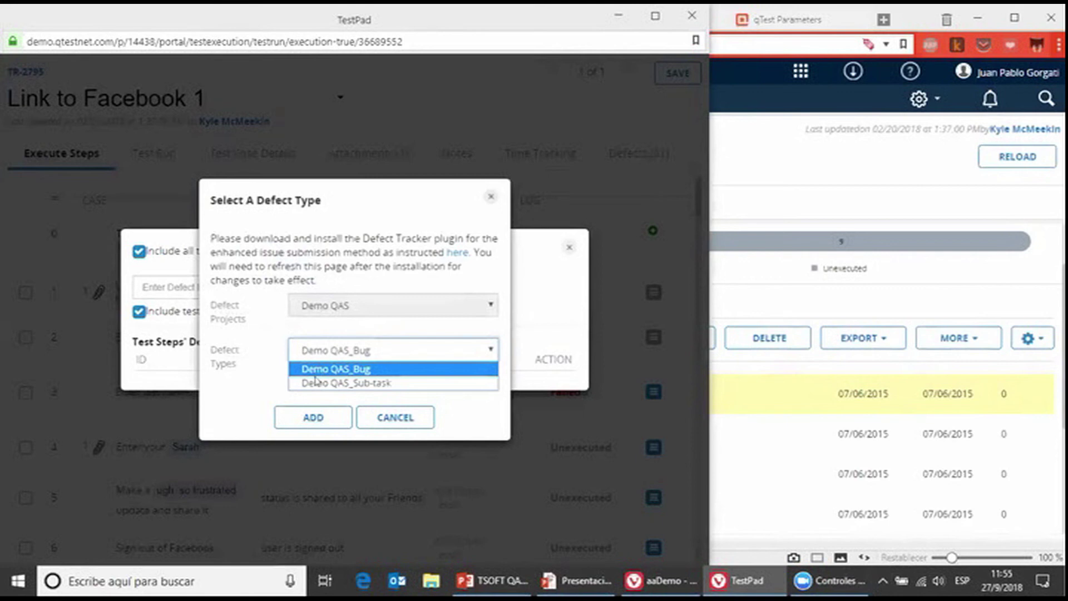
{"action": "left_click", "coordinate": [353, 370]}
{"action": "left_click", "coordinate": [310, 416]}
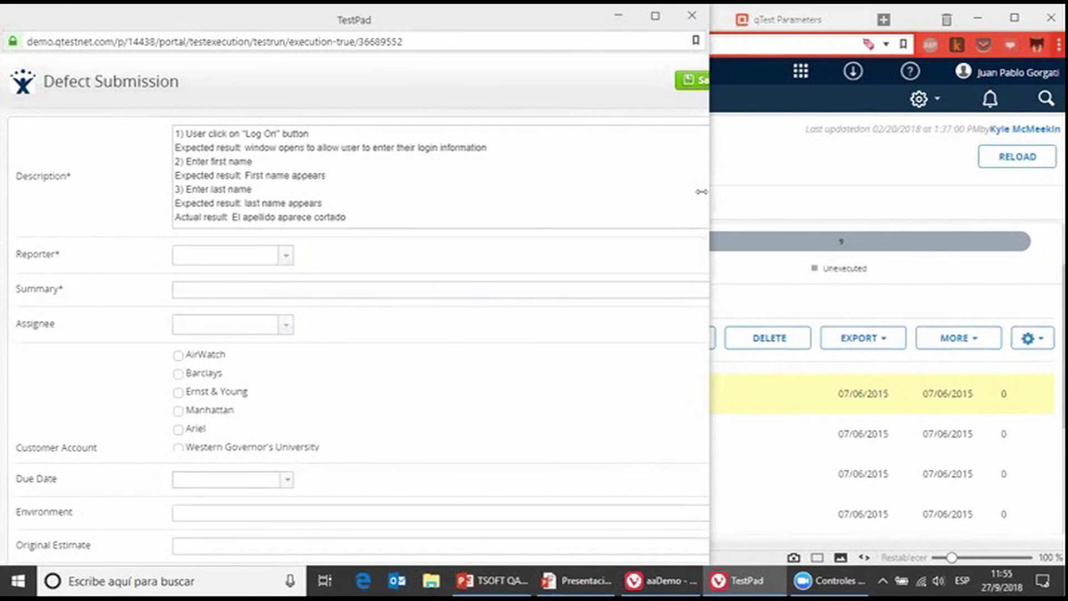
- Widen the defect form, choose a reporter, enter the summary "Este es un defecto nuevo", and save and close the defect
{"action": "left_click_drag", "start_coordinate": [701, 192], "coordinate": [1028, 192]}
{"action": "left_click", "coordinate": [446, 187]}
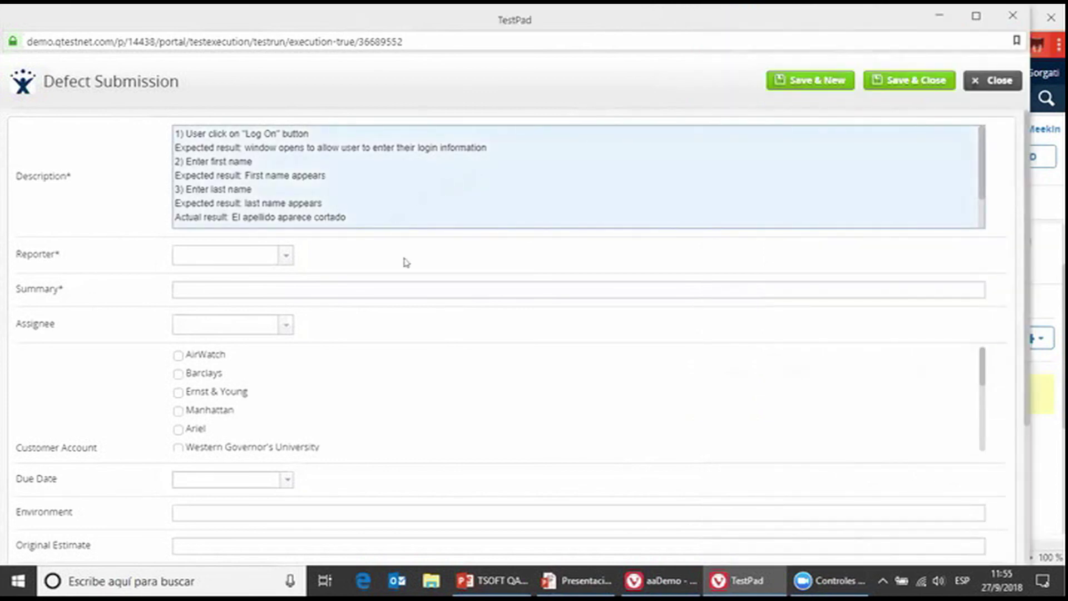
{"action": "left_click", "coordinate": [281, 256]}
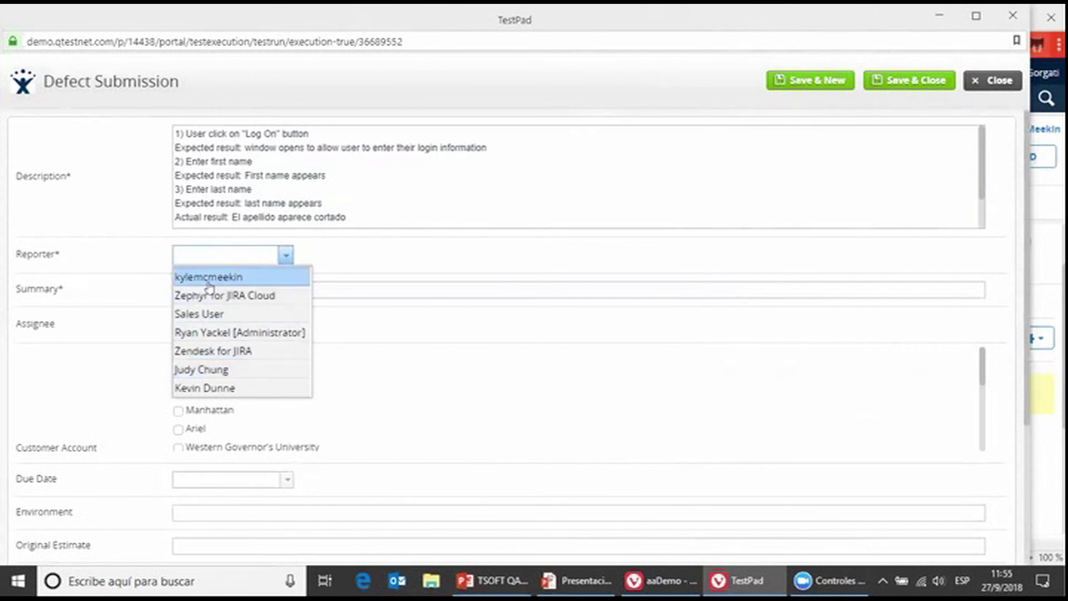
{"action": "left_click", "coordinate": [206, 370]}
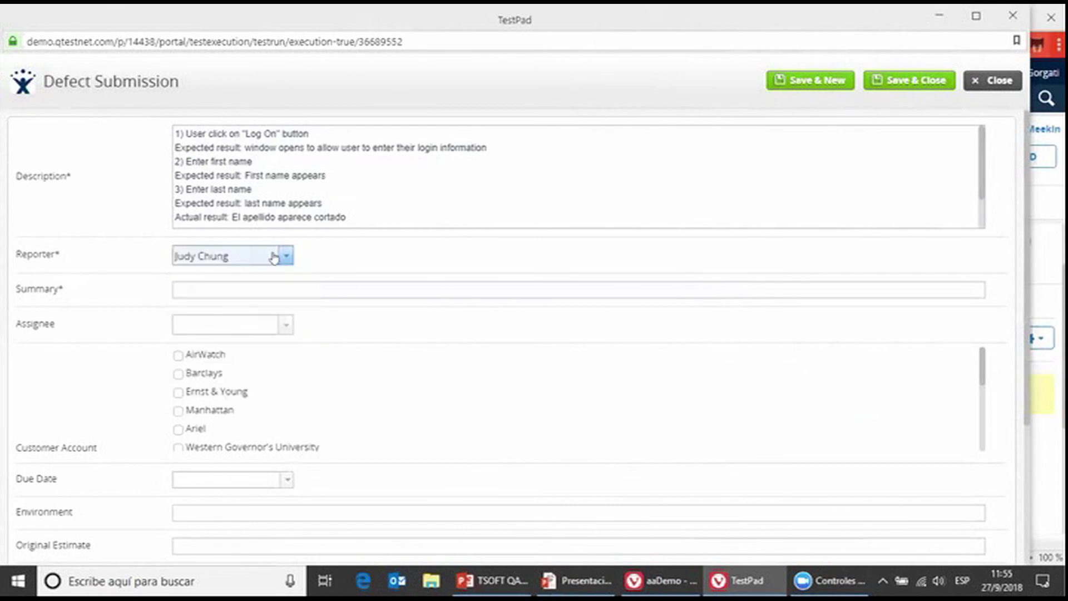
{"action": "left_click", "coordinate": [184, 285]}
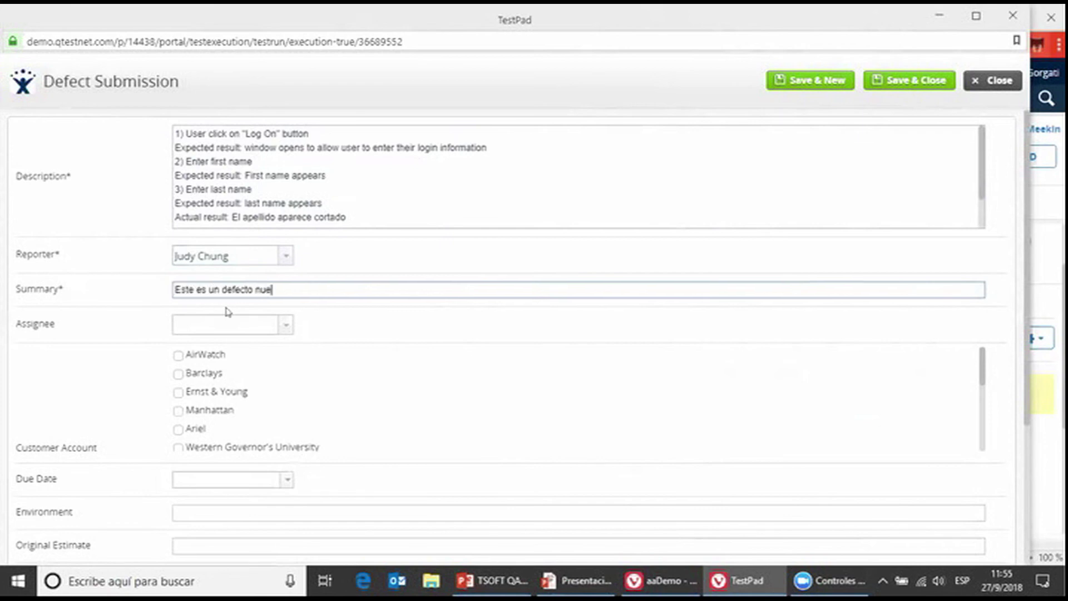
{"action": "type", "text": "Este es un defecto nuevo"}
{"action": "left_click", "coordinate": [905, 78]}
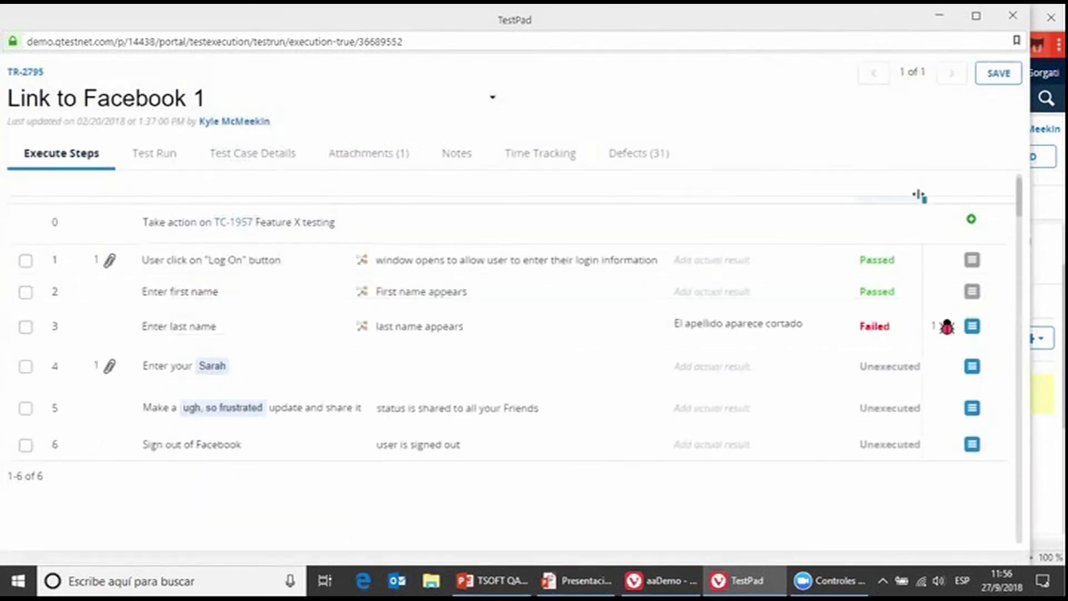
- Save the Link to Facebook 1 execution results and close TestPad
{"action": "mouse_move", "coordinate": [942, 295]}
{"action": "left_click", "coordinate": [1000, 75]}
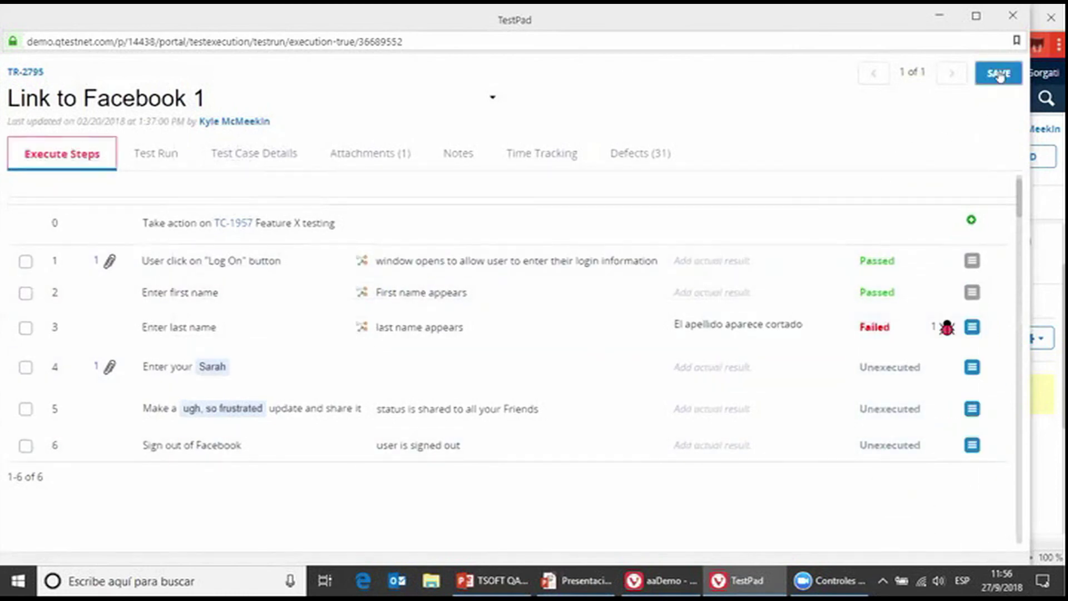
{"action": "left_click", "coordinate": [1011, 15]}
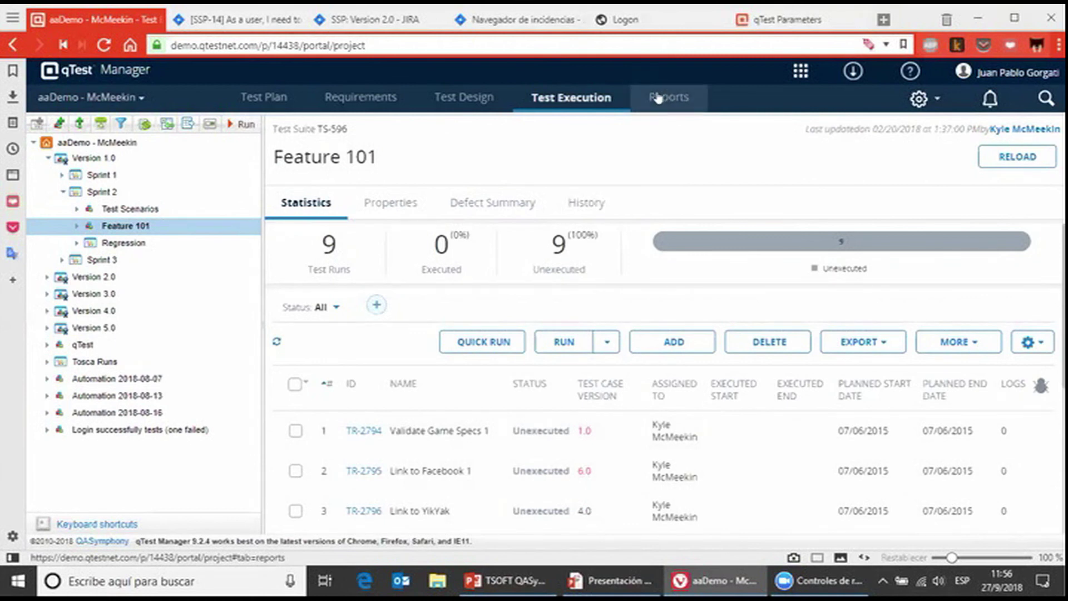
- Look over the report types in the Reports area and switch to qTest Insights
{"action": "left_click", "coordinate": [658, 99]}
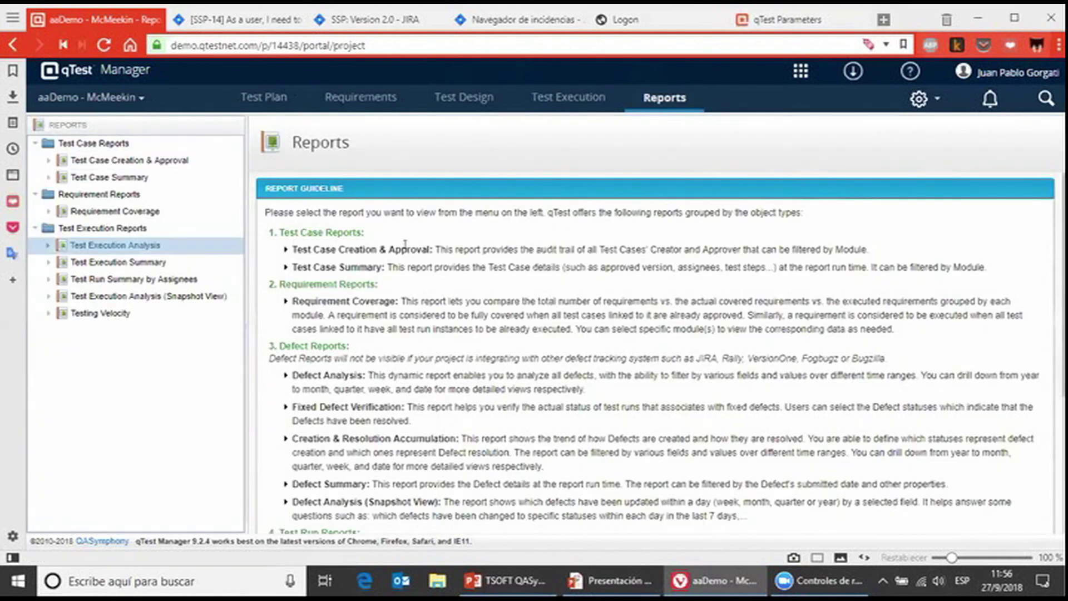
{"action": "left_click", "coordinate": [801, 71]}
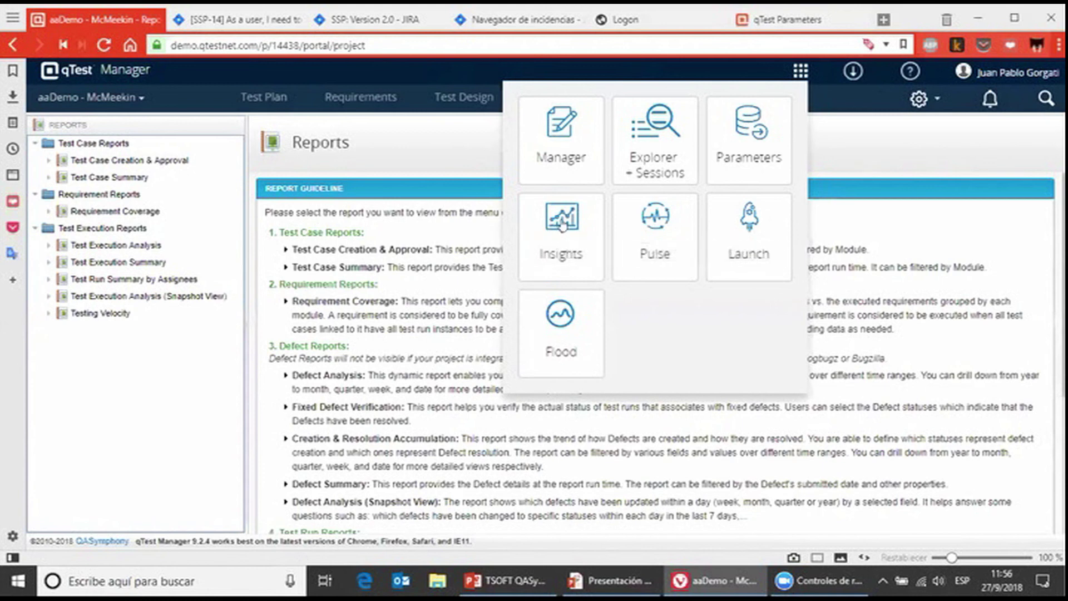
{"action": "left_click", "coordinate": [563, 226]}
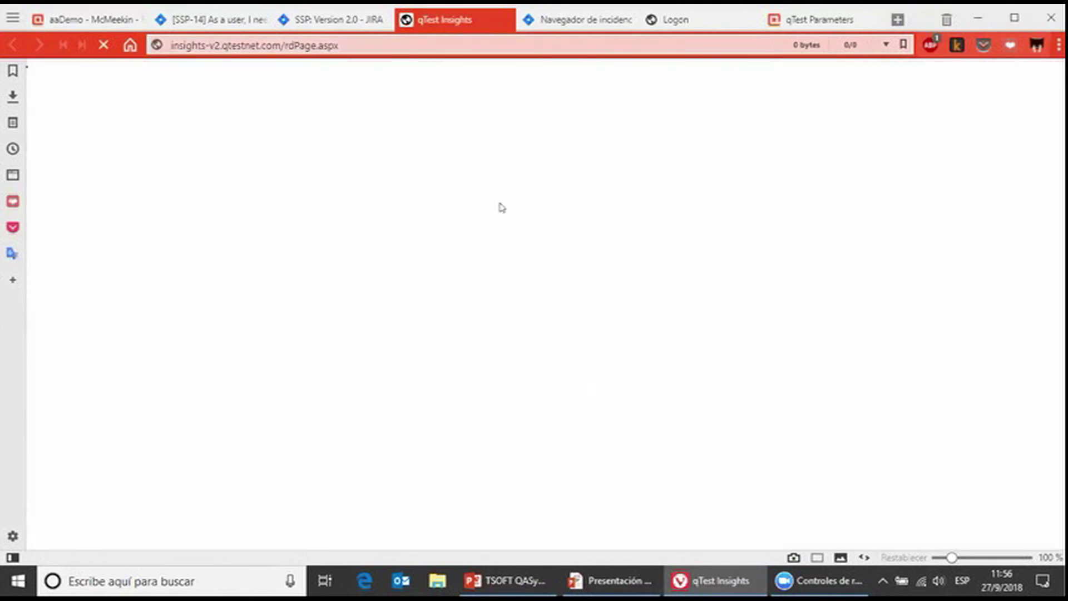
{"action": "right_click", "coordinate": [501, 208]}
{"action": "left_click", "coordinate": [798, 150]}
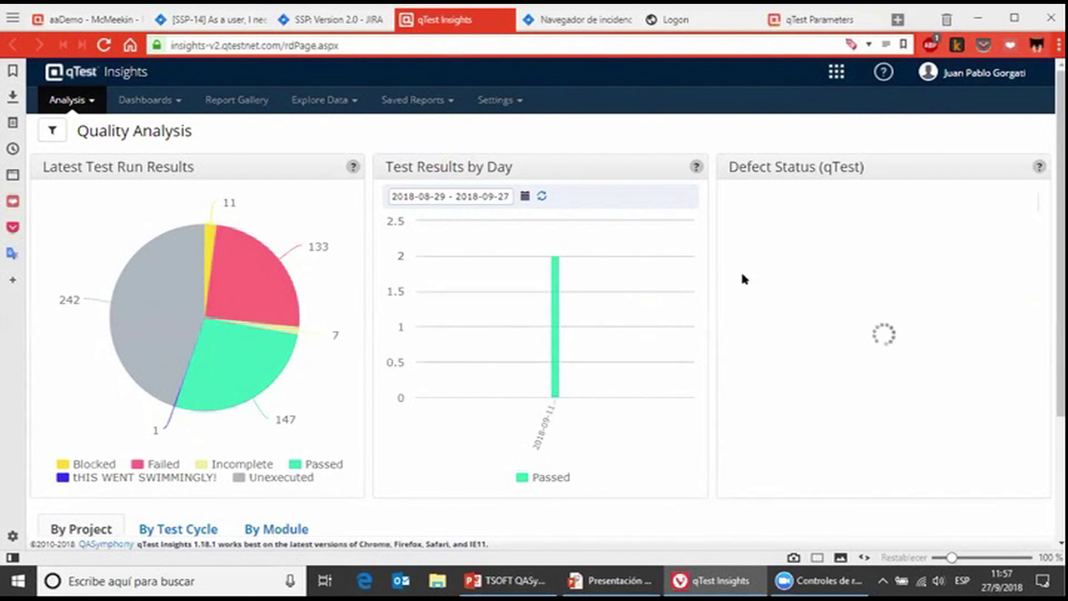
- Examine the Quality Analysis charts for test run results, results by day and defect status, along with the available analysis types
{"action": "mouse_move", "coordinate": [620, 260]}
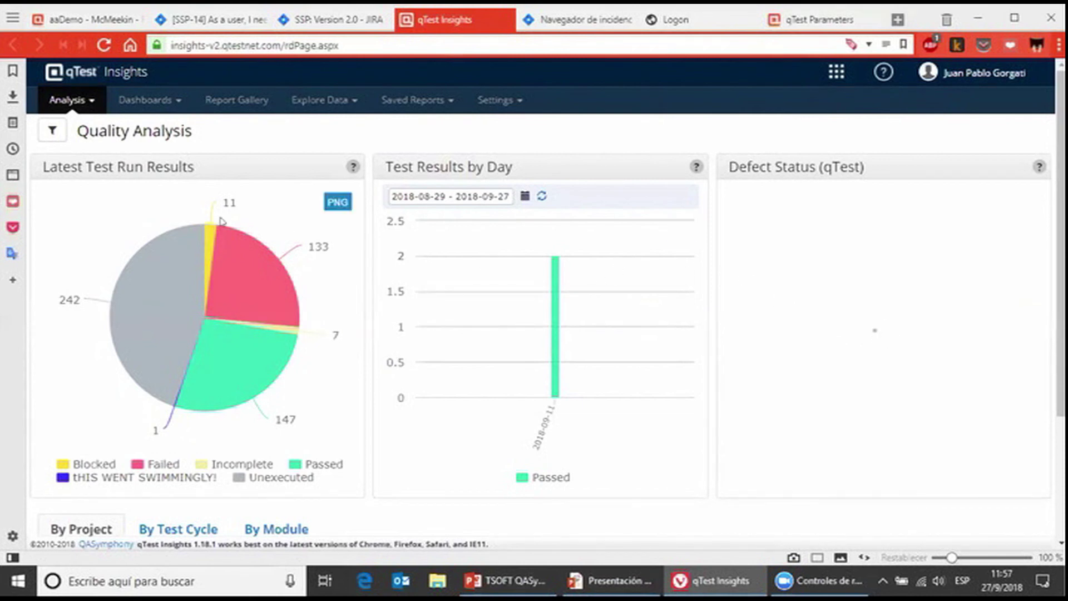
{"action": "mouse_move", "coordinate": [236, 234]}
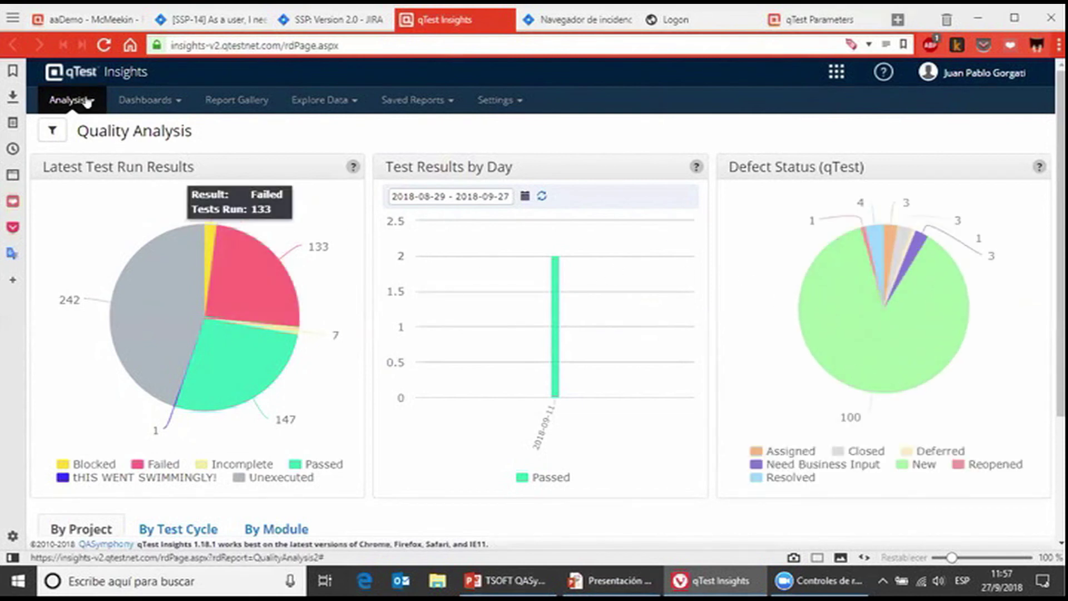
{"action": "left_click", "coordinate": [85, 100]}
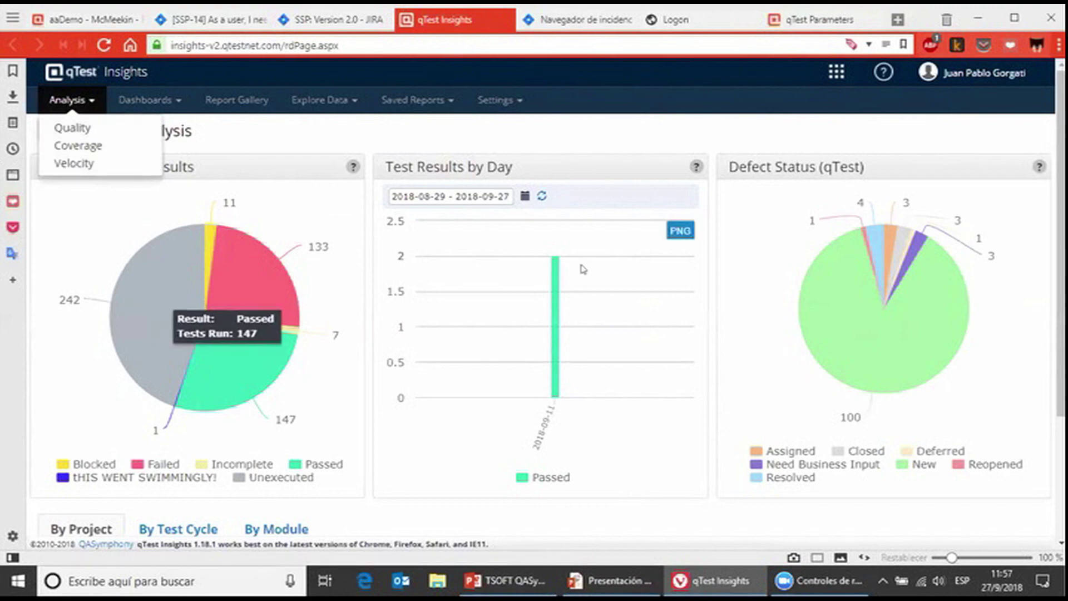
{"action": "scroll", "coordinate": [572, 310], "scroll_direction": "down", "scroll_amount": 3}
{"action": "scroll", "coordinate": [572, 309], "scroll_direction": "up", "scroll_amount": 3}
{"action": "scroll", "coordinate": [571, 309], "scroll_direction": "up", "scroll_amount": 1}
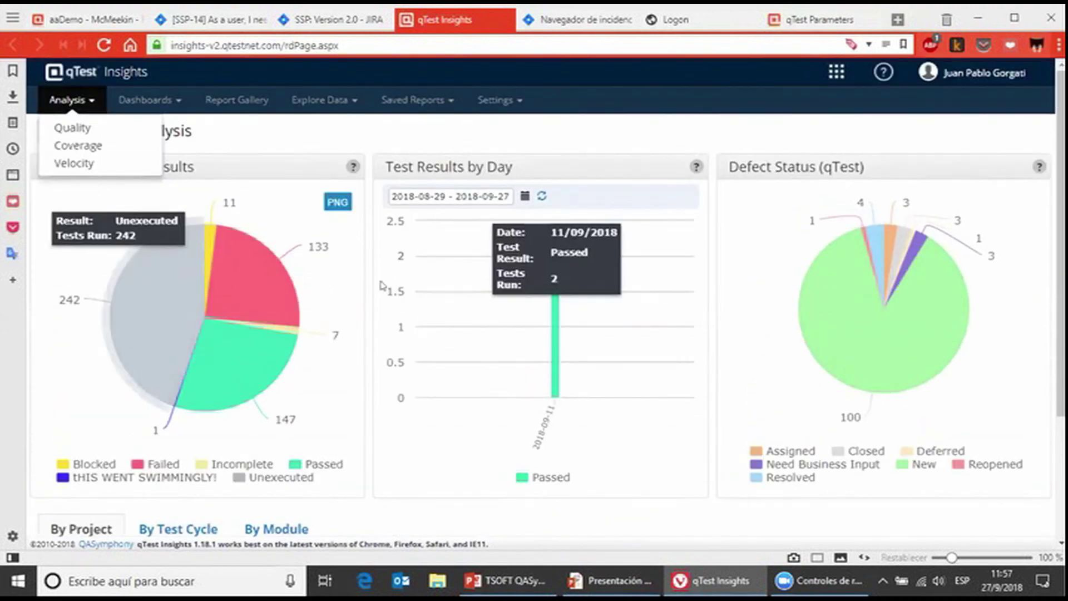
- Open the Shared dashboard and look over its Katalon Metrics charts and gallery of coverage panels
{"action": "left_click", "coordinate": [170, 101]}
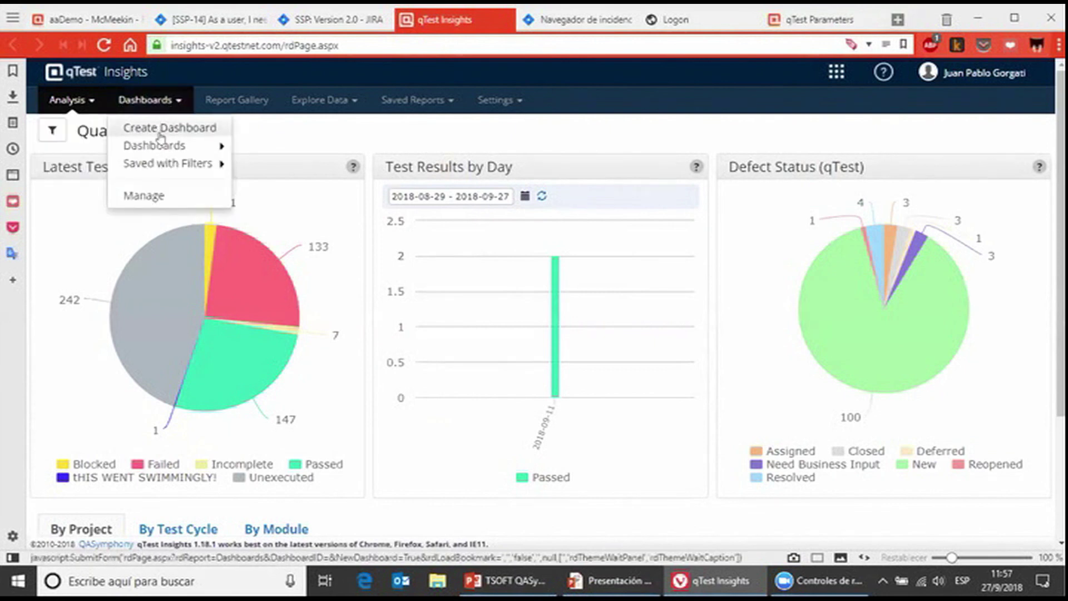
{"action": "mouse_move", "coordinate": [167, 146]}
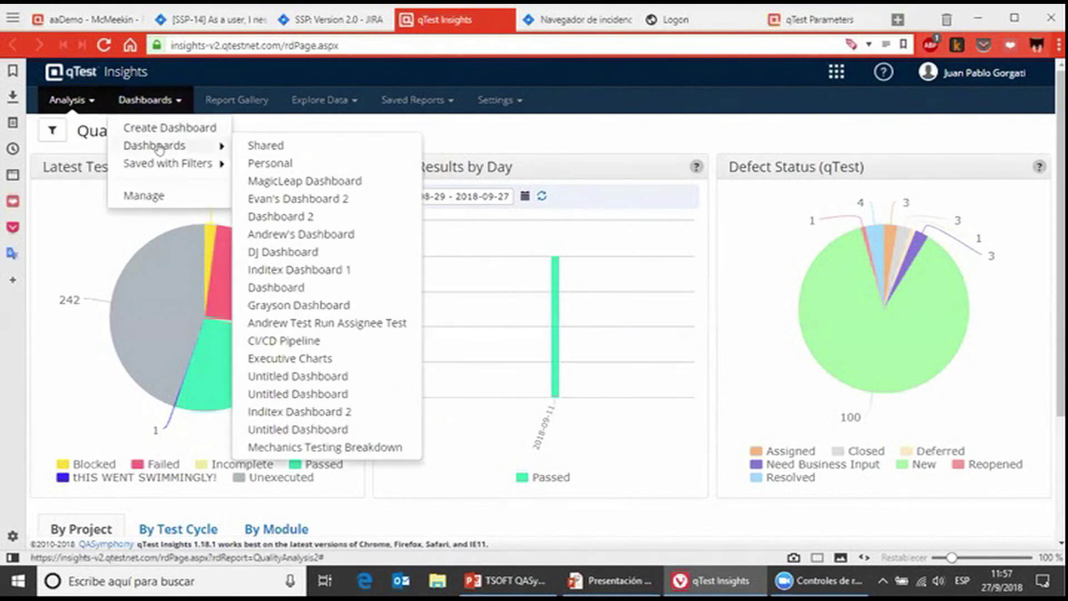
{"action": "left_click", "coordinate": [261, 145]}
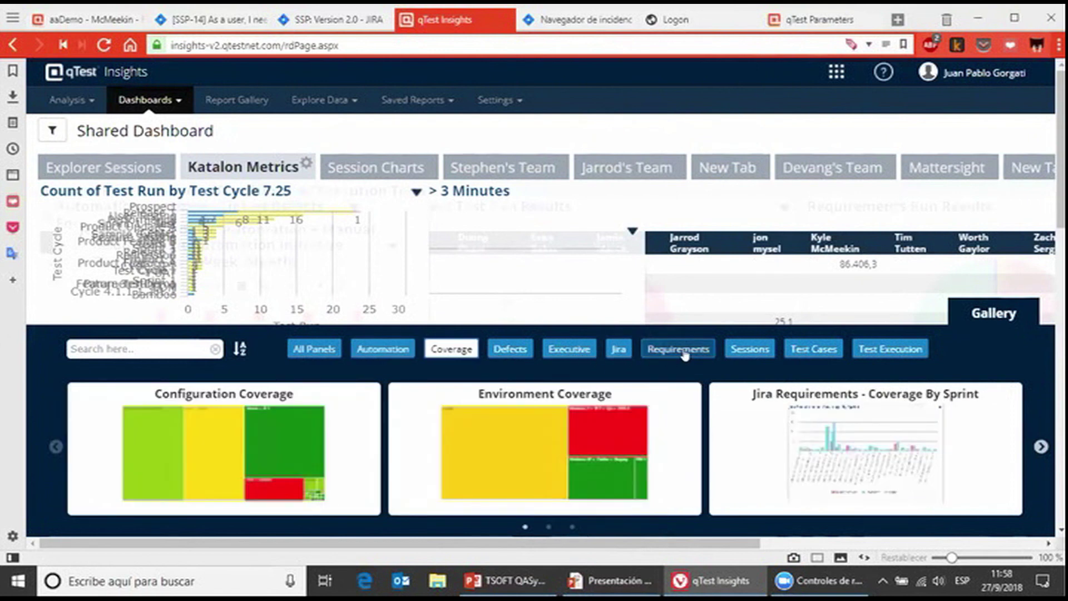
{"action": "mouse_move", "coordinate": [415, 222]}
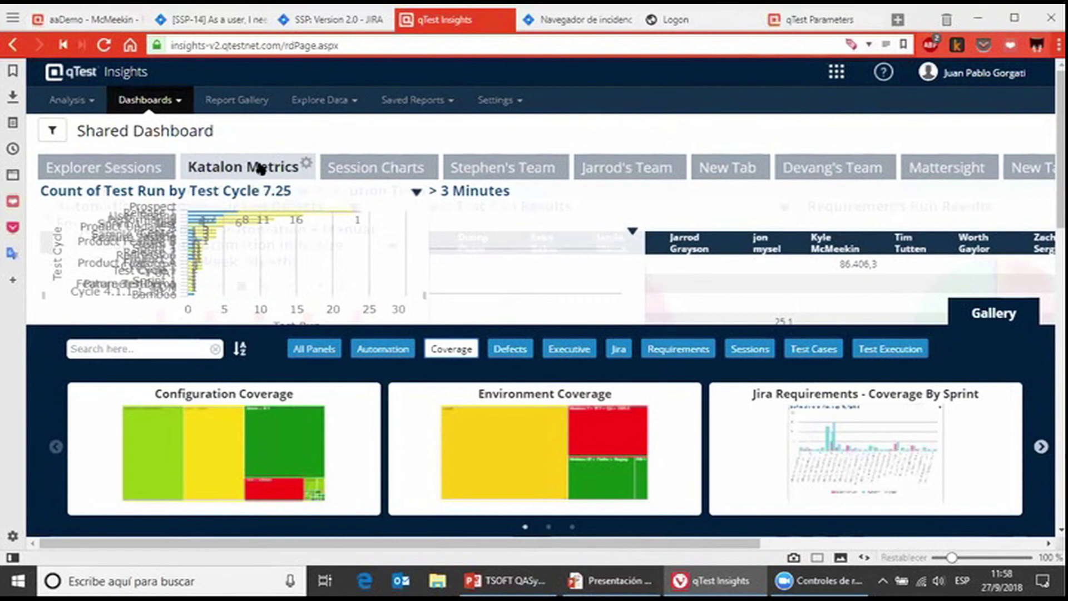
- Return to the Quality Analysis, check its available filters, and examine the test run results, results by day and defect status charts
{"action": "left_click", "coordinate": [68, 101]}
{"action": "left_click", "coordinate": [72, 128]}
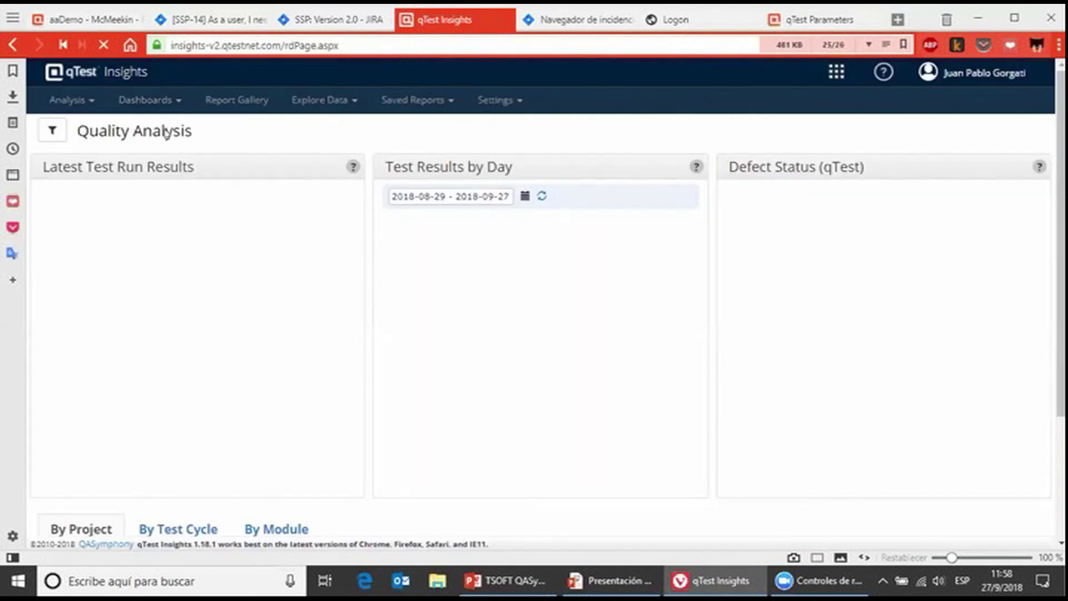
{"action": "left_click", "coordinate": [52, 130]}
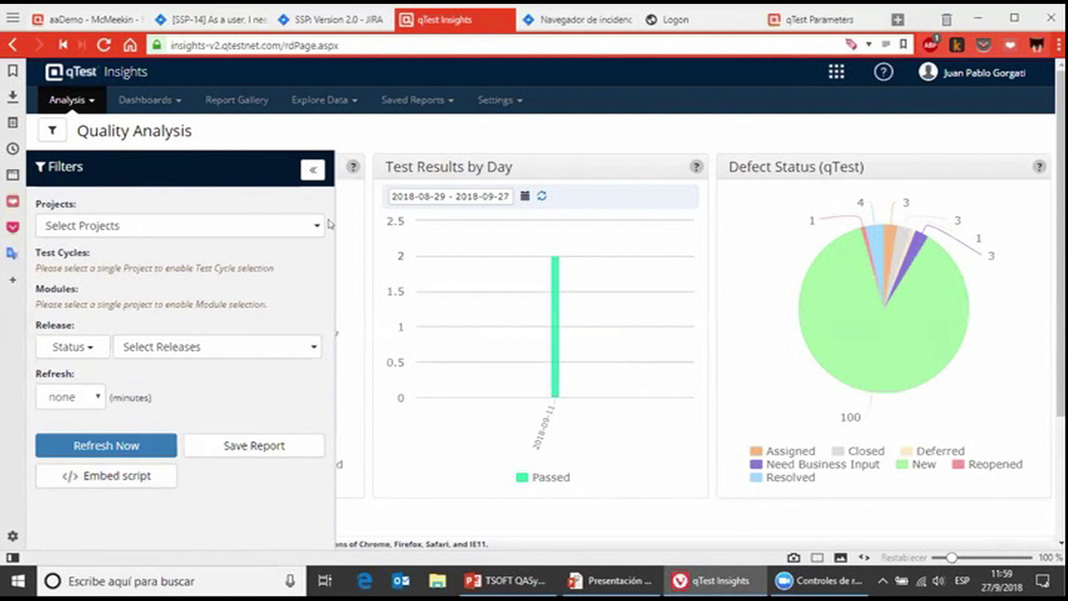
{"action": "left_click", "coordinate": [313, 170]}
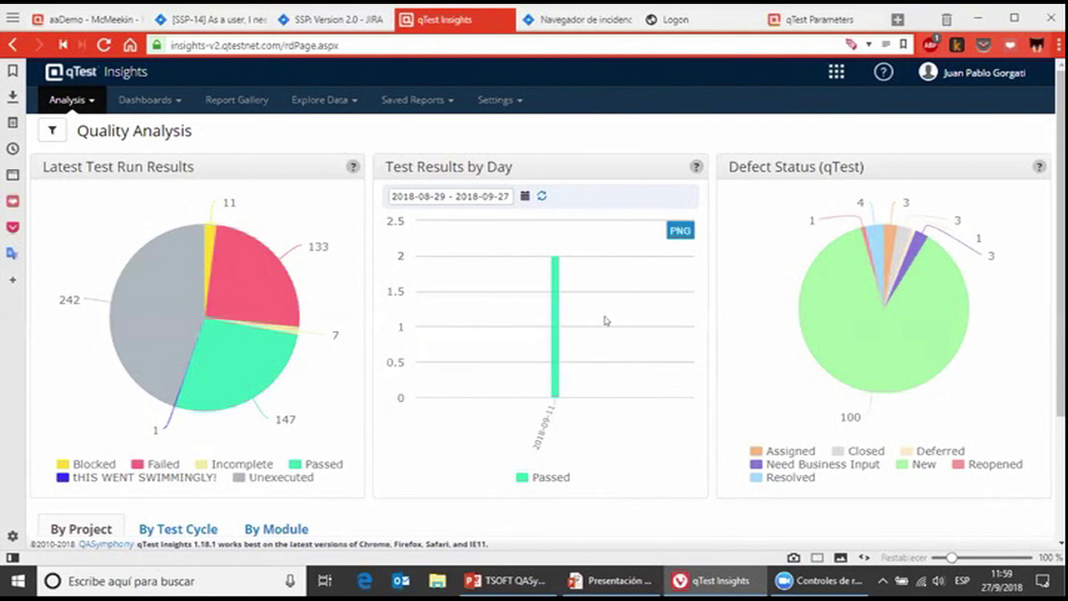
{"action": "mouse_move", "coordinate": [158, 332]}
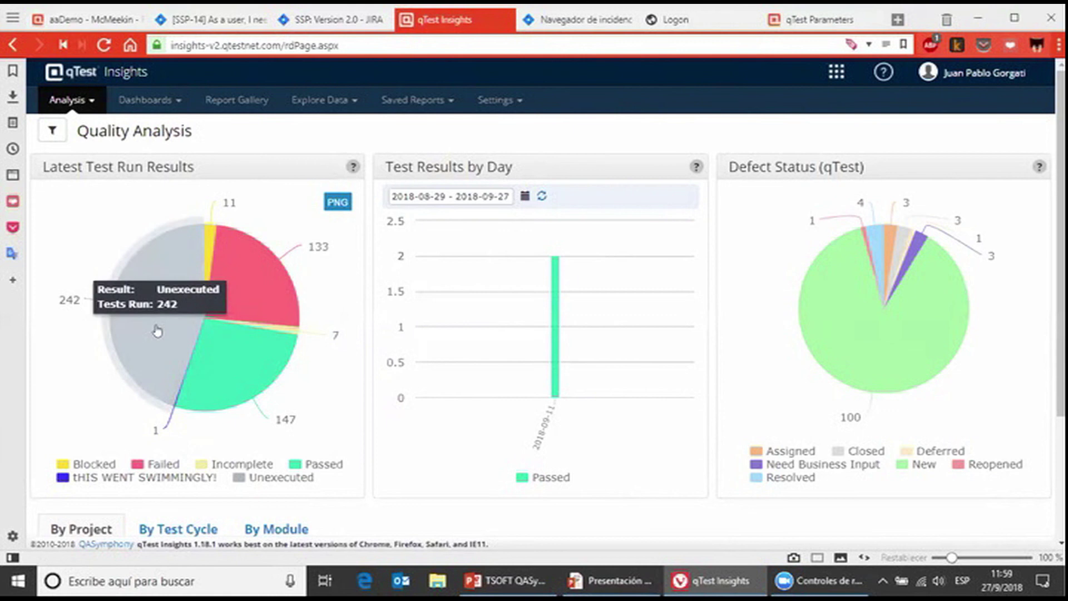
{"action": "mouse_move", "coordinate": [243, 337]}
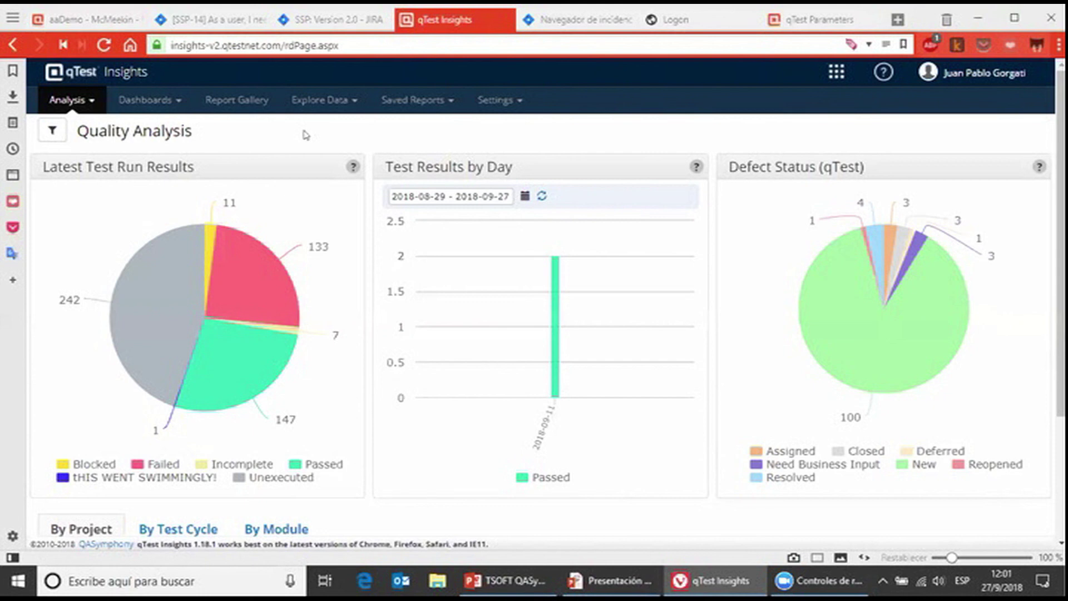
{"action": "mouse_move", "coordinate": [752, 319]}
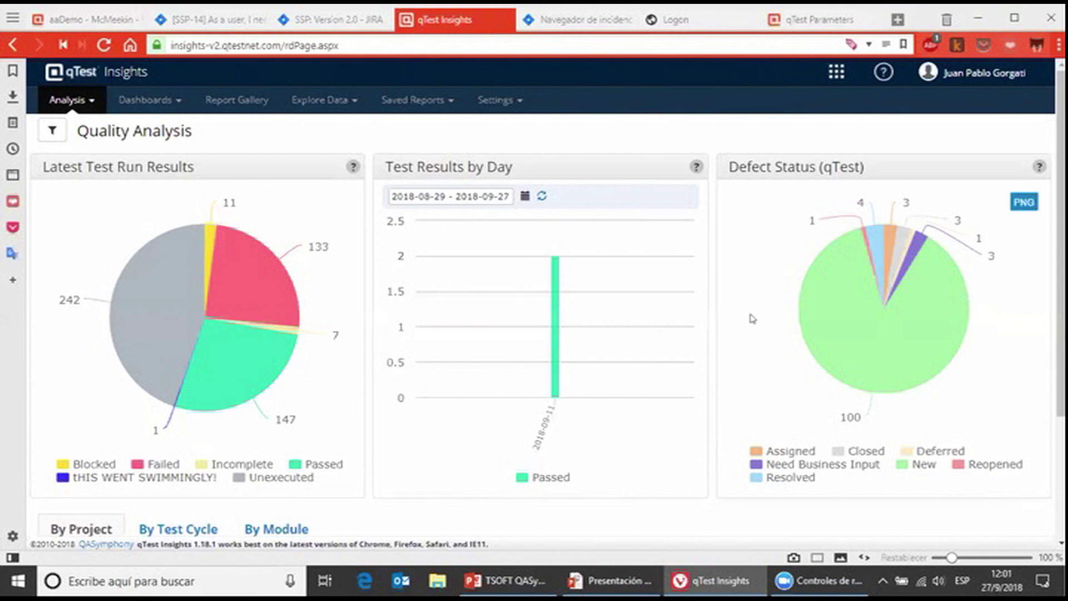
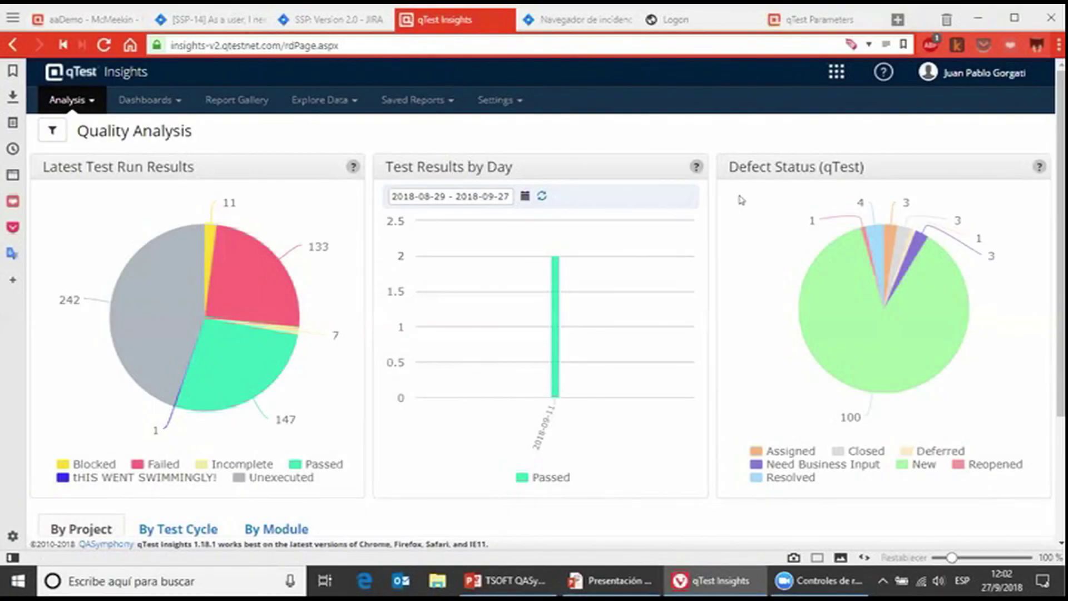
- Look over the qTest applications available from Insights, such as Manager, Explorer + Sessions, Parameters, Pulse and Launch
{"action": "left_click", "coordinate": [836, 73]}
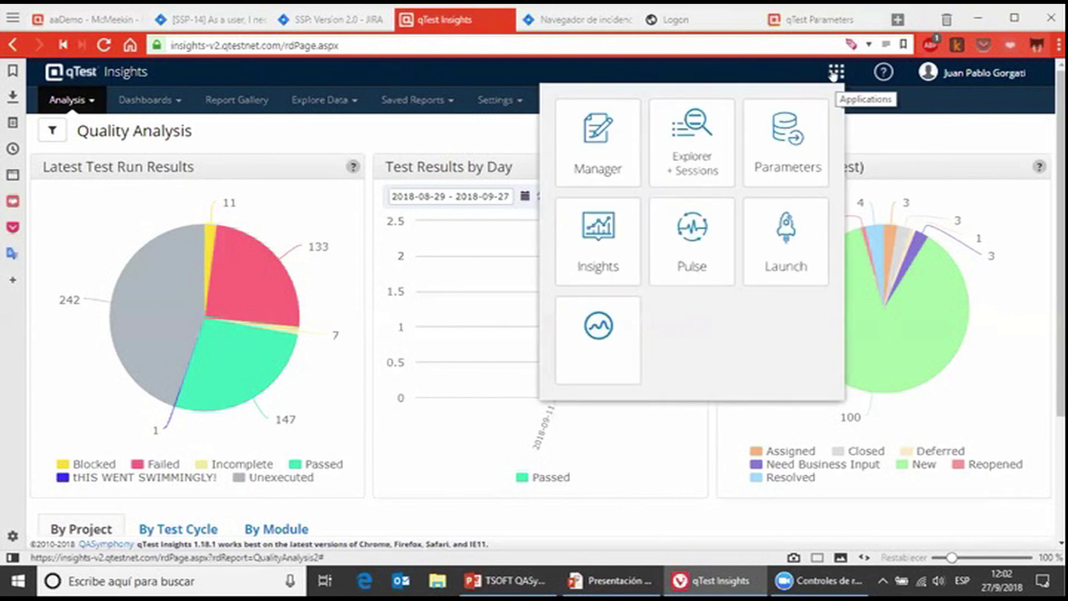
{"action": "left_click", "coordinate": [835, 72]}
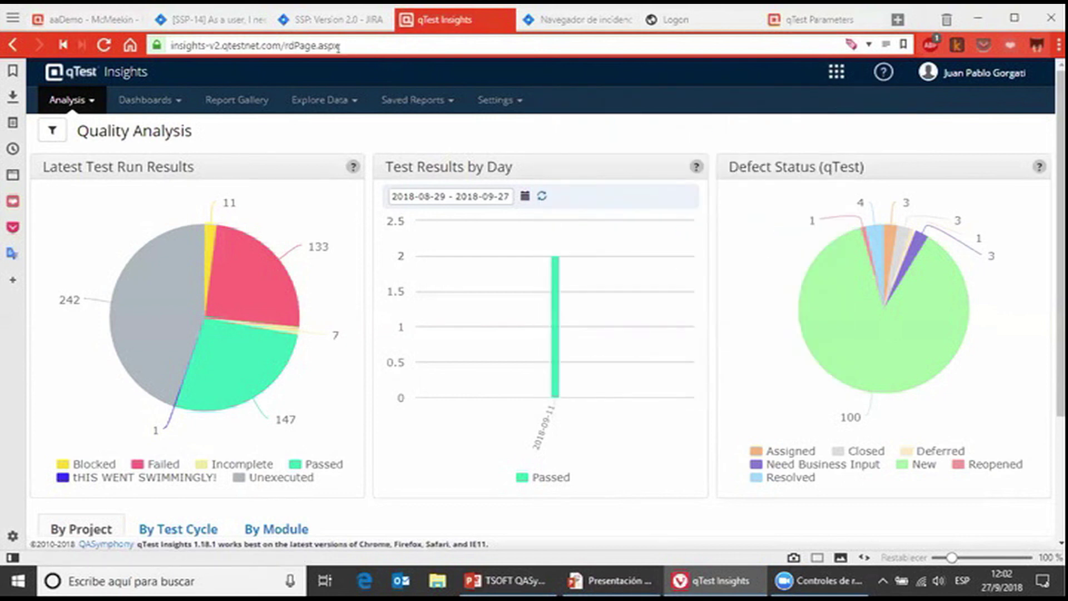
{"action": "left_click", "coordinate": [836, 72]}
{"action": "left_click", "coordinate": [895, 148]}
{"action": "left_click", "coordinate": [835, 72]}
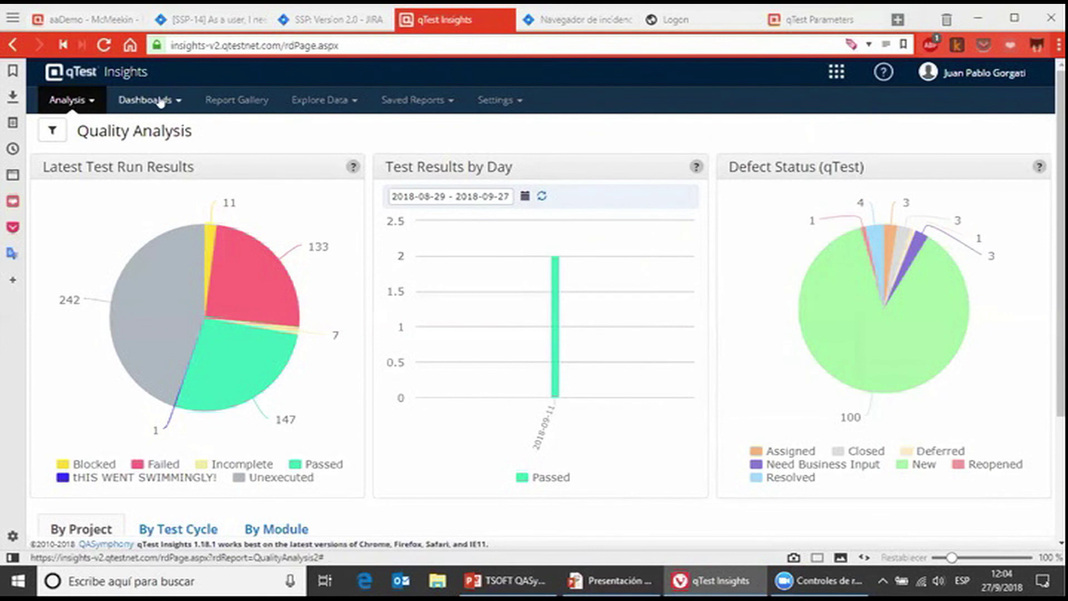
- Review the analysis types and the list of available dashboards, and open the Personal dashboard
{"action": "left_click", "coordinate": [69, 100]}
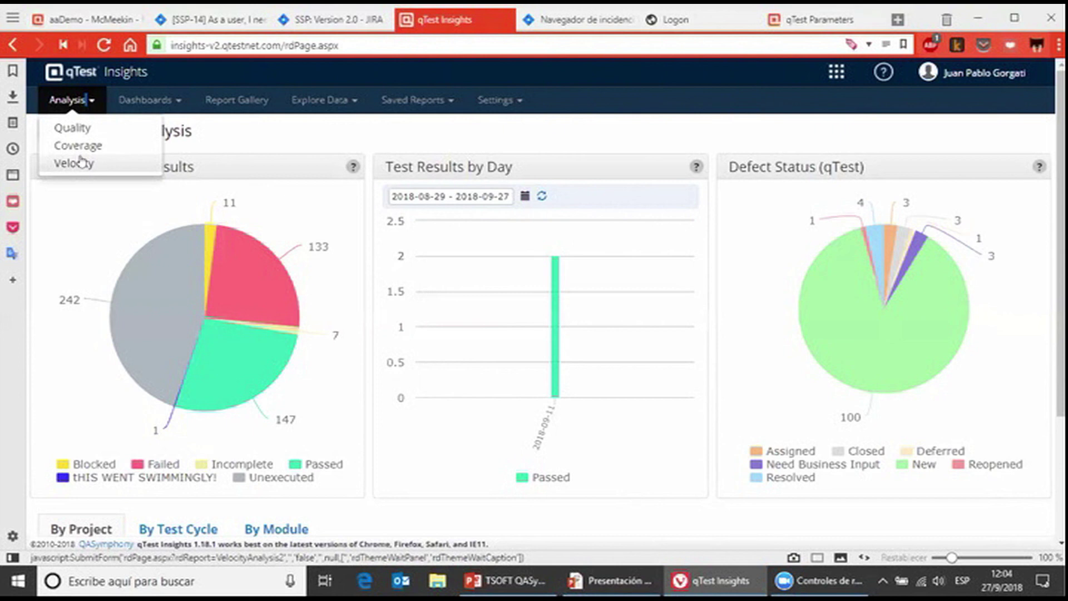
{"action": "left_click", "coordinate": [157, 102]}
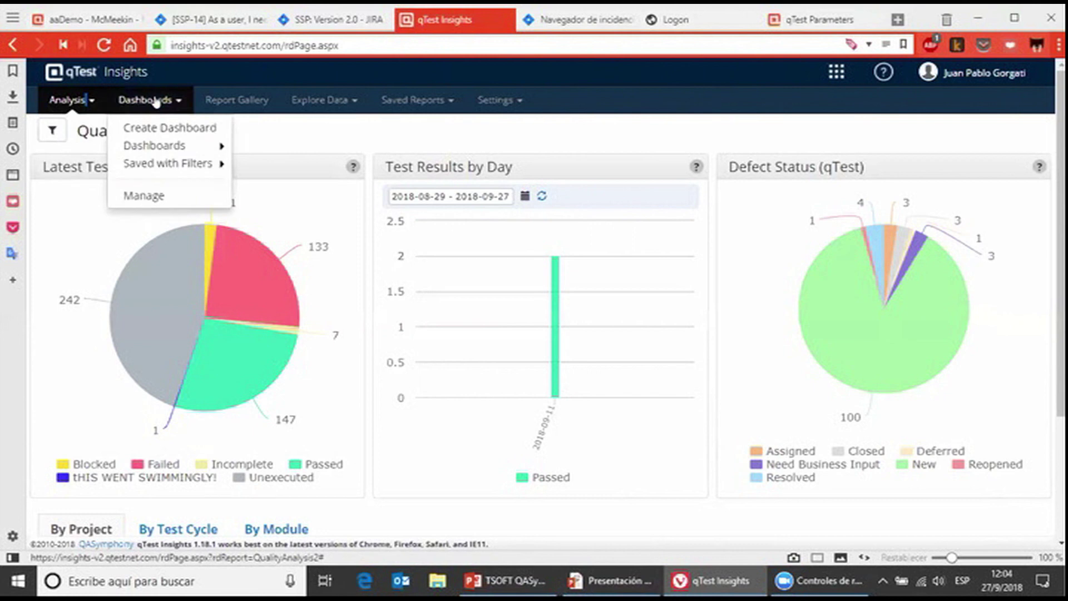
{"action": "mouse_move", "coordinate": [211, 163]}
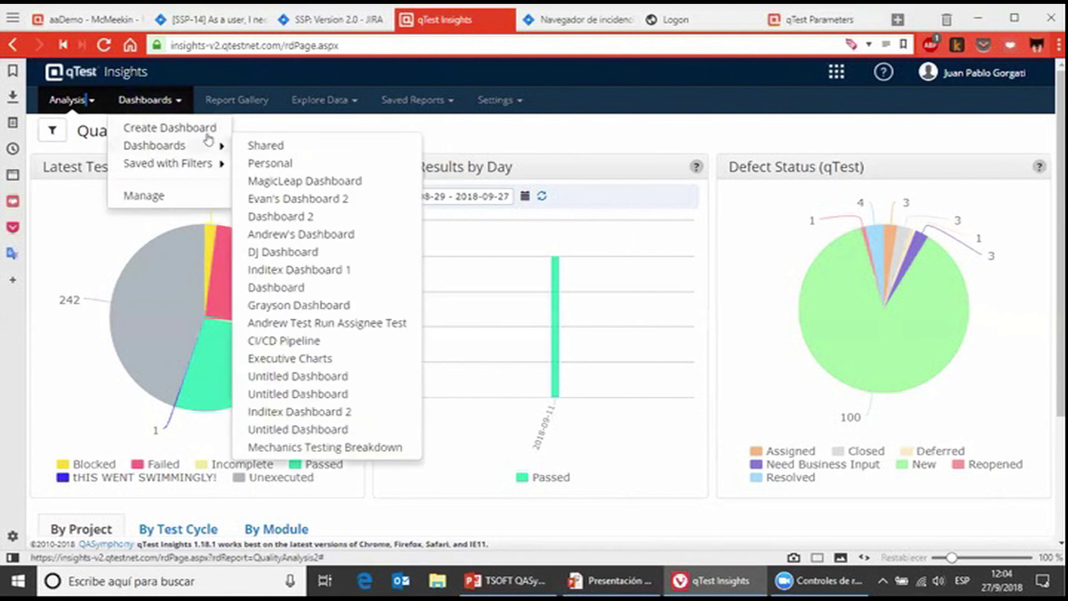
{"action": "left_click", "coordinate": [271, 163]}
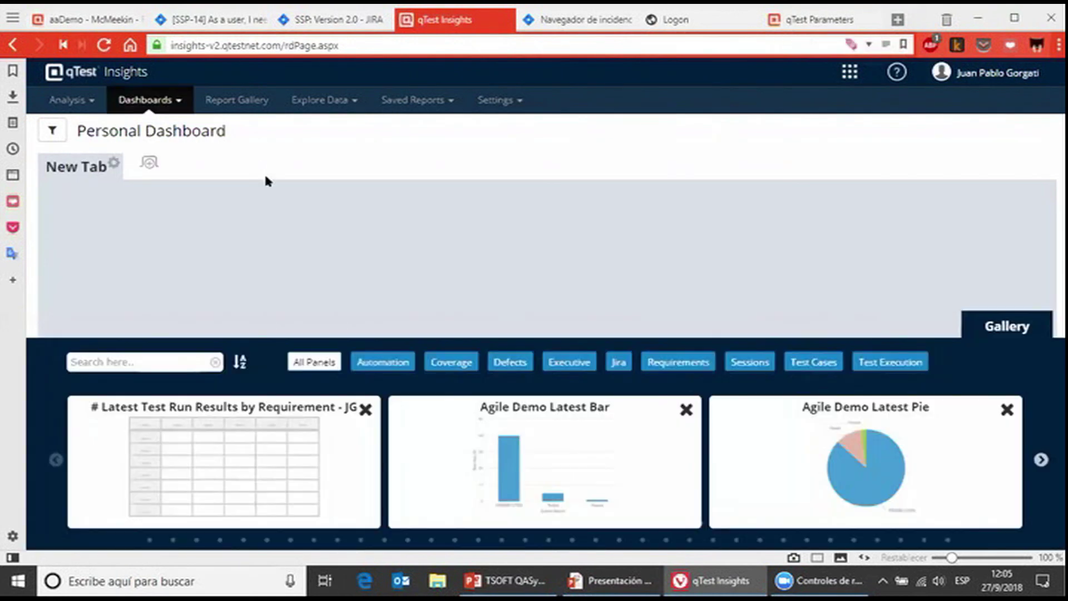
- Filter the dashboard gallery to Jira panels, browse through them, and look over the data types offered for exploration
{"action": "left_click", "coordinate": [616, 364]}
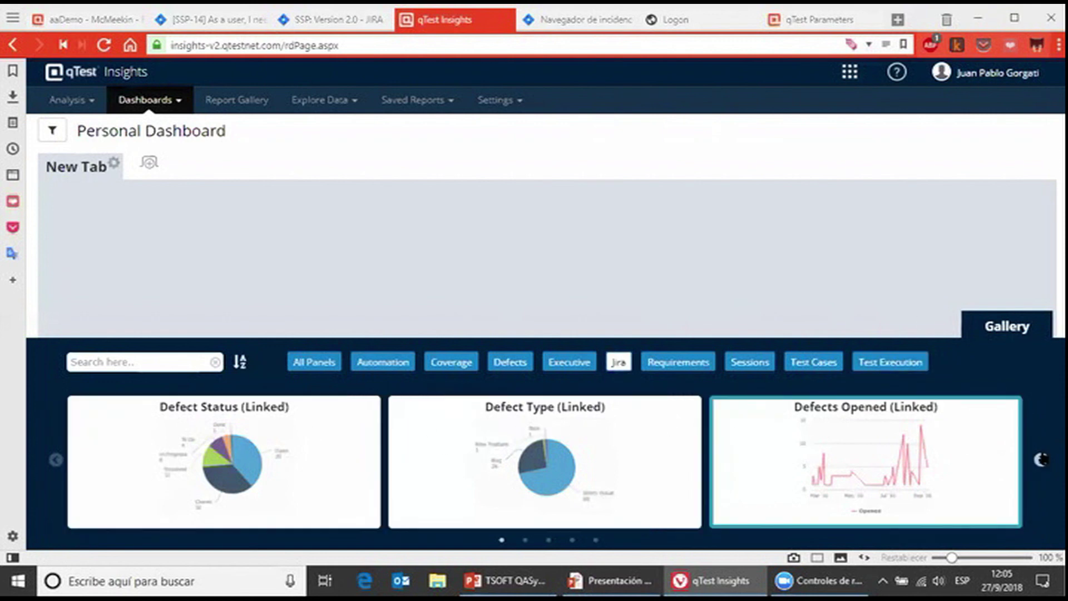
{"action": "left_click", "coordinate": [1039, 459]}
{"action": "left_click", "coordinate": [1038, 459]}
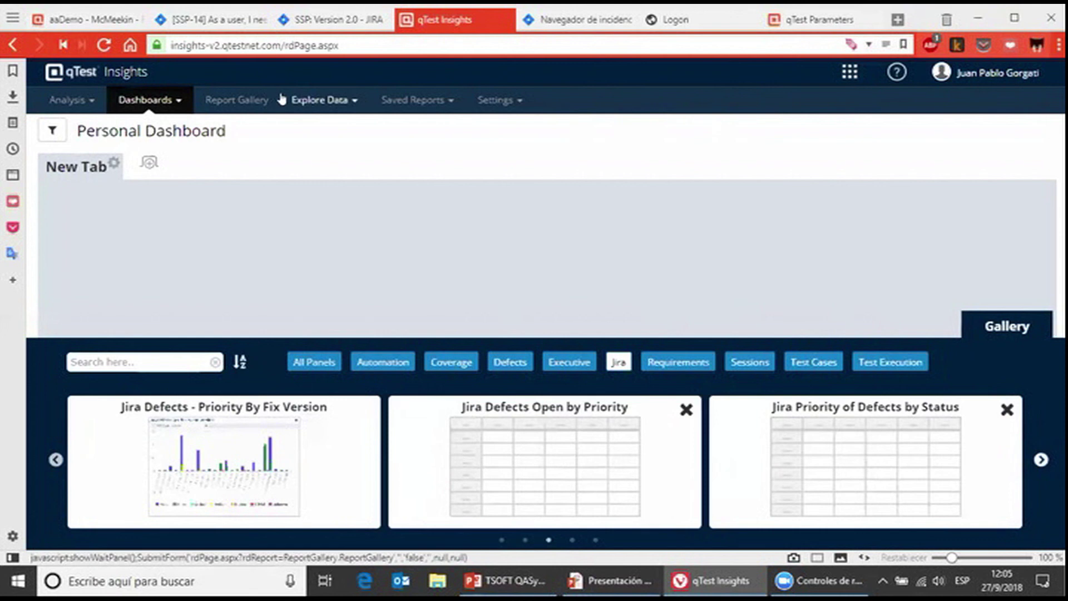
{"action": "left_click", "coordinate": [334, 101]}
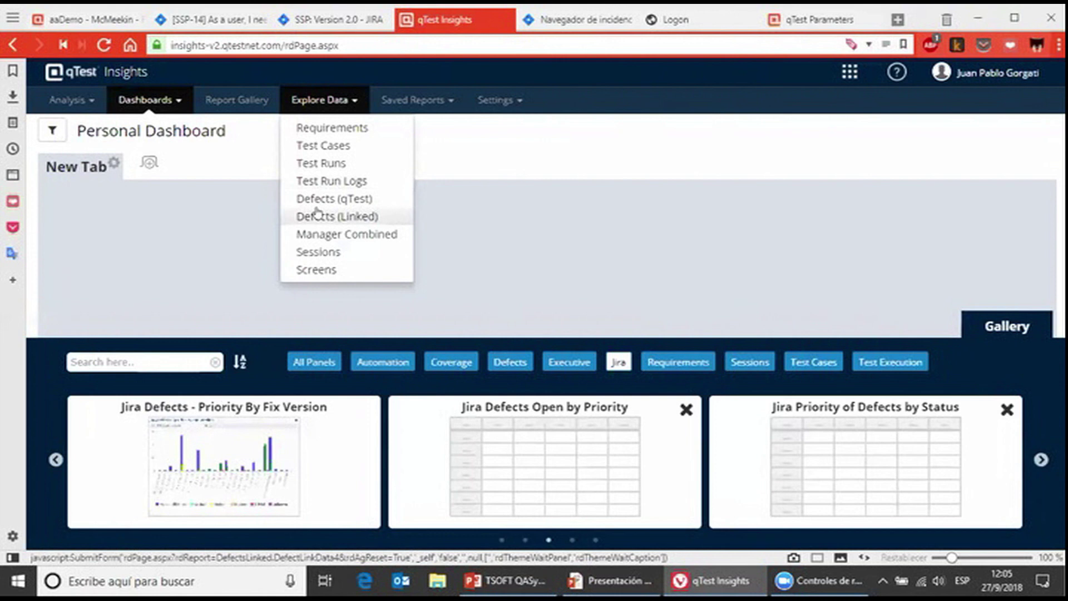
{"action": "left_click", "coordinate": [354, 101]}
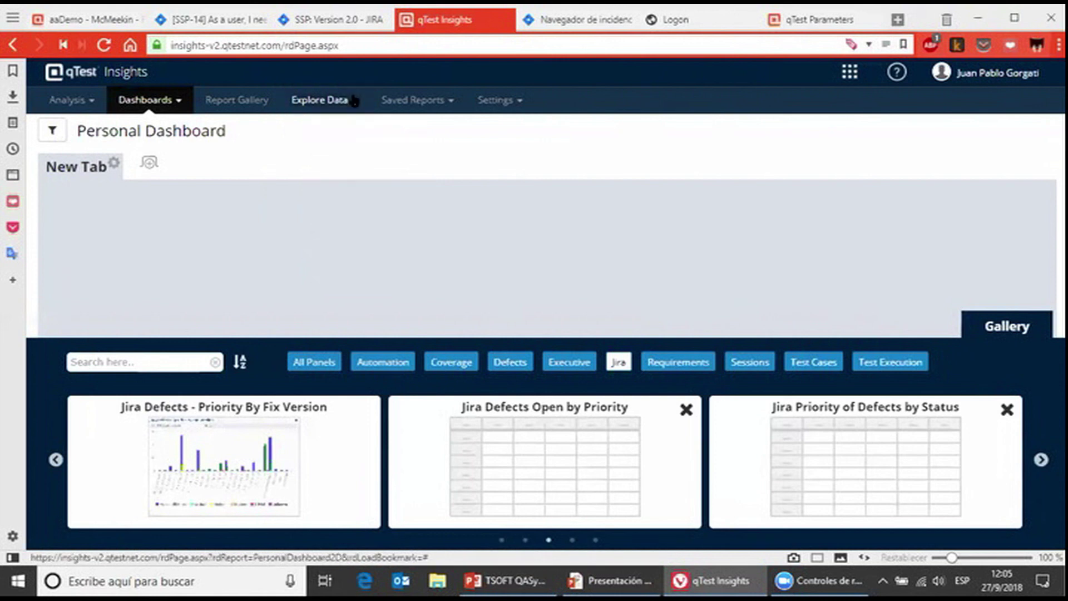